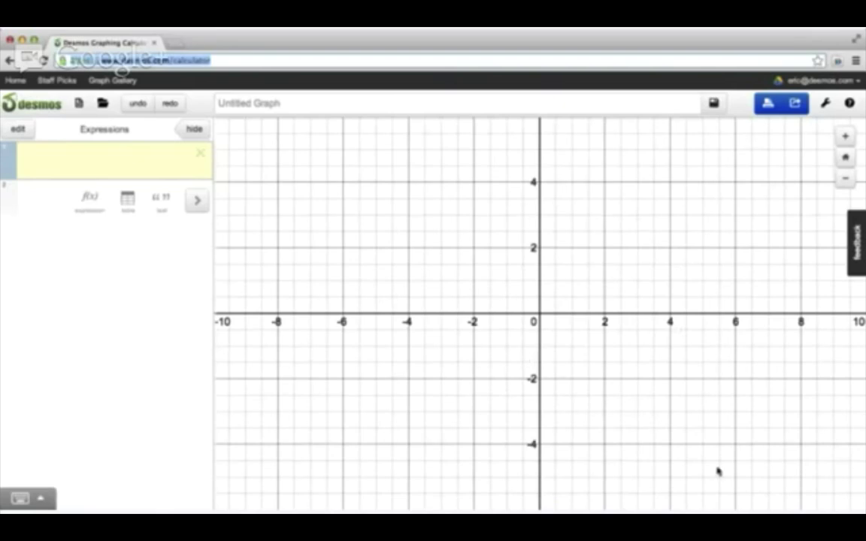
Step: Evaluate 1+2 on the first expression line
{"action": "left_click", "coordinate": [23, 498]}
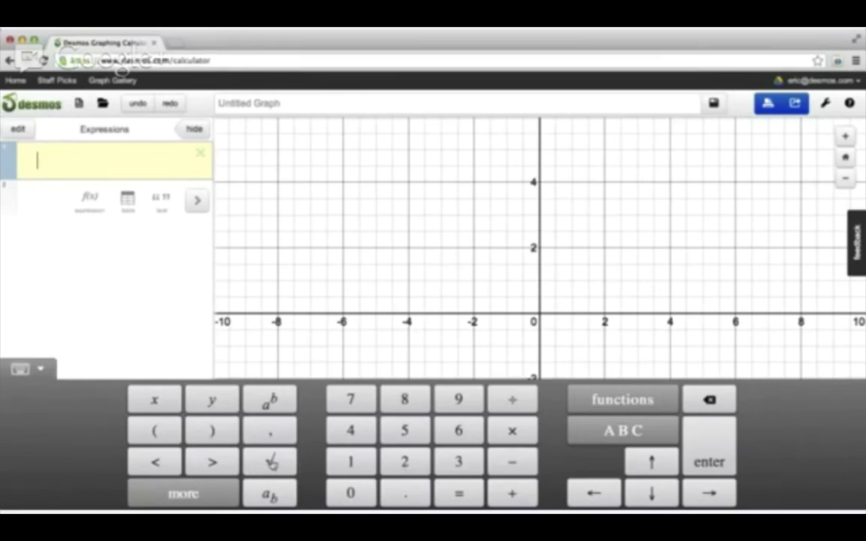
{"action": "left_click", "coordinate": [41, 370]}
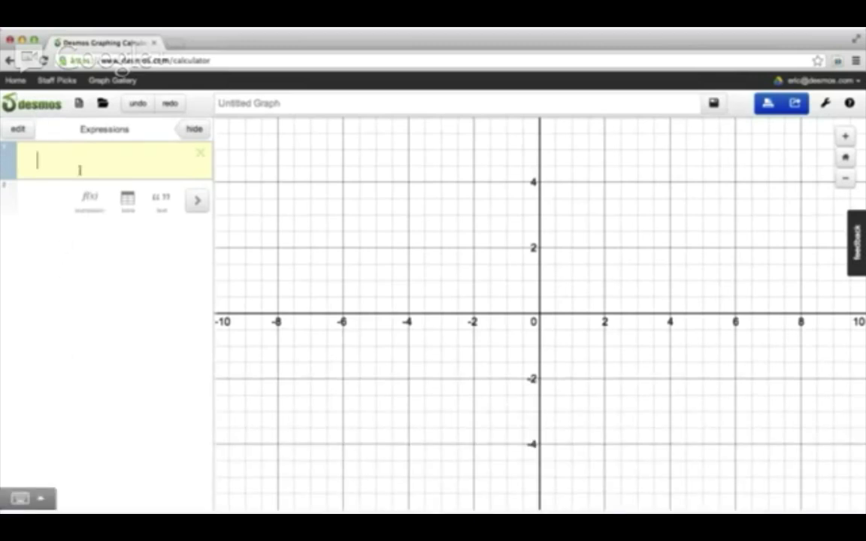
{"action": "type", "text": "1+2"}
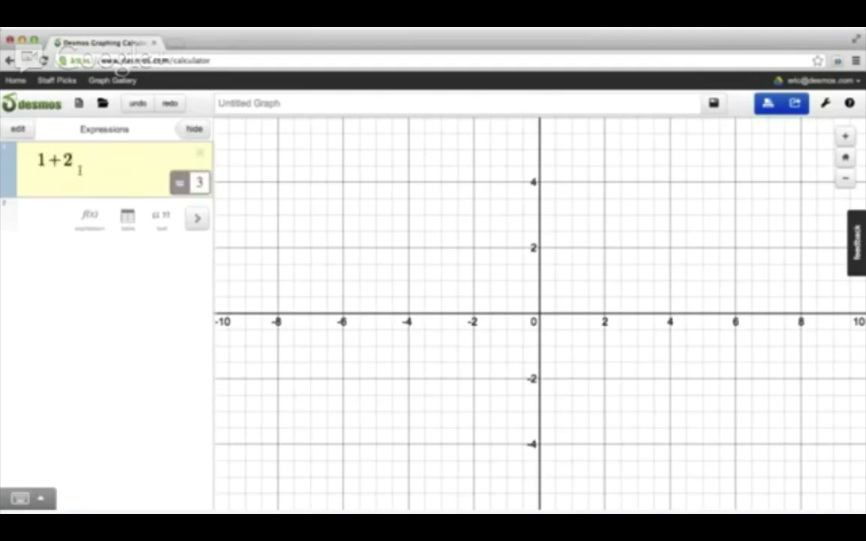
{"action": "key", "text": "Return"}
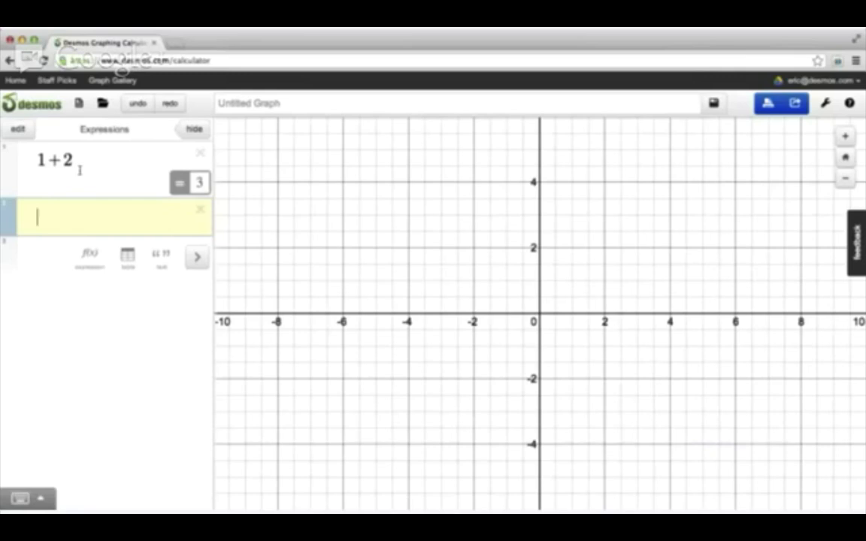
Step: Graph x^2 on the second expression line and trace along the curve
{"action": "type", "text": "x^2"}
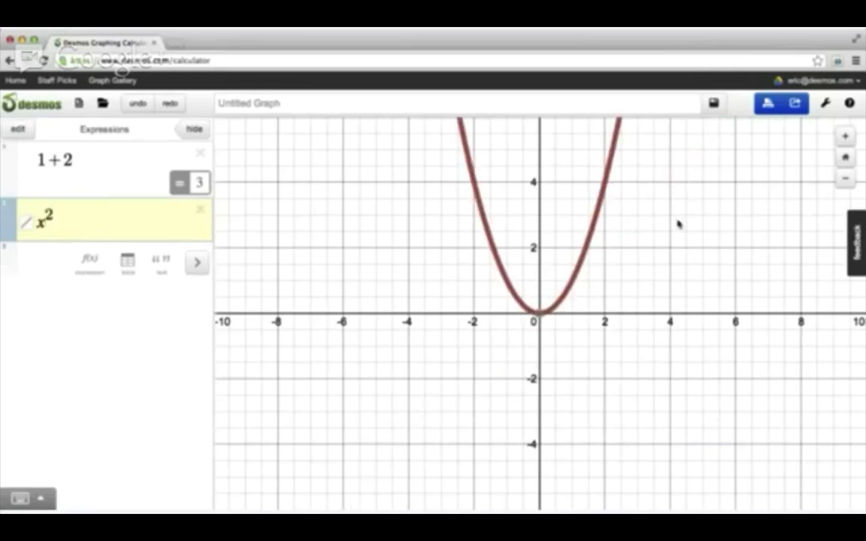
{"action": "scroll", "coordinate": [676, 223], "scroll_direction": "down", "scroll_amount": 3}
{"action": "scroll", "coordinate": [677, 223], "scroll_direction": "down", "scroll_amount": 1}
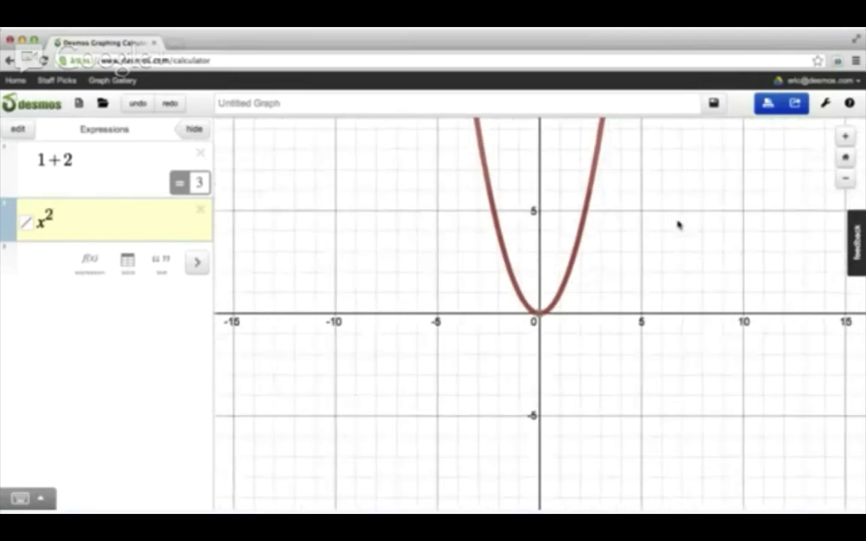
{"action": "mouse_move", "coordinate": [591, 173]}
{"action": "left_mouse_down"}
{"action": "mouse_move", "coordinate": [595, 227]}
{"action": "mouse_move", "coordinate": [554, 224]}
{"action": "mouse_move", "coordinate": [532, 248]}
{"action": "mouse_move", "coordinate": [492, 171]}
{"action": "mouse_move", "coordinate": [503, 201]}
{"action": "mouse_move", "coordinate": [587, 186]}
{"action": "left_mouse_up"}
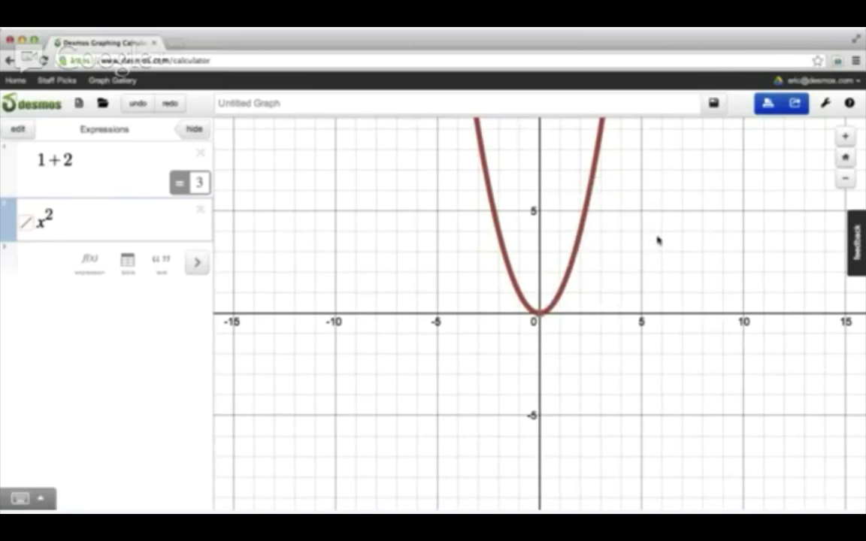
{"action": "scroll", "coordinate": [658, 241], "scroll_direction": "down", "scroll_amount": 2}
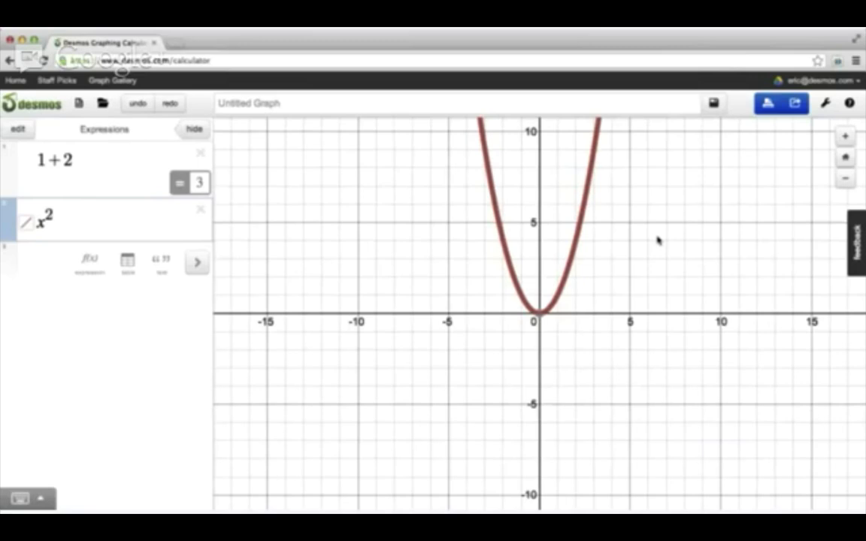
Step: Delete the x^2 and 1+2 expressions from the list
{"action": "left_click", "coordinate": [200, 209]}
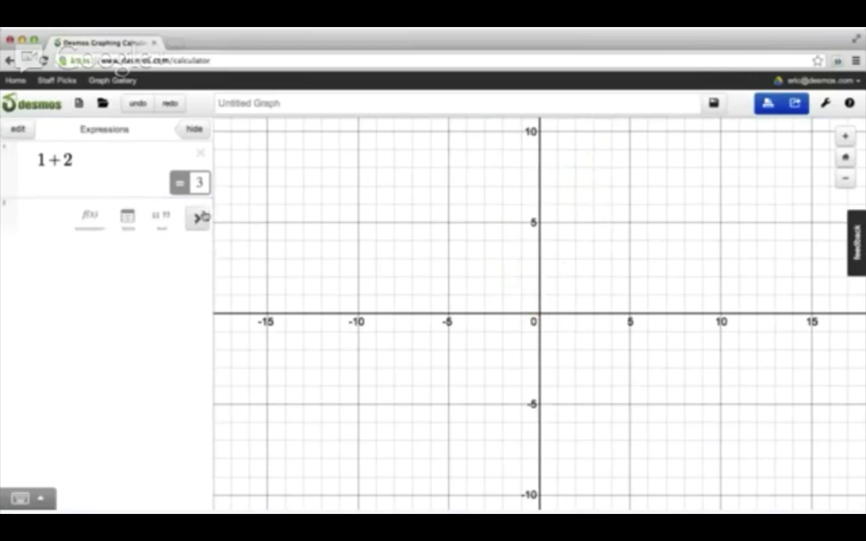
{"action": "left_click", "coordinate": [200, 155]}
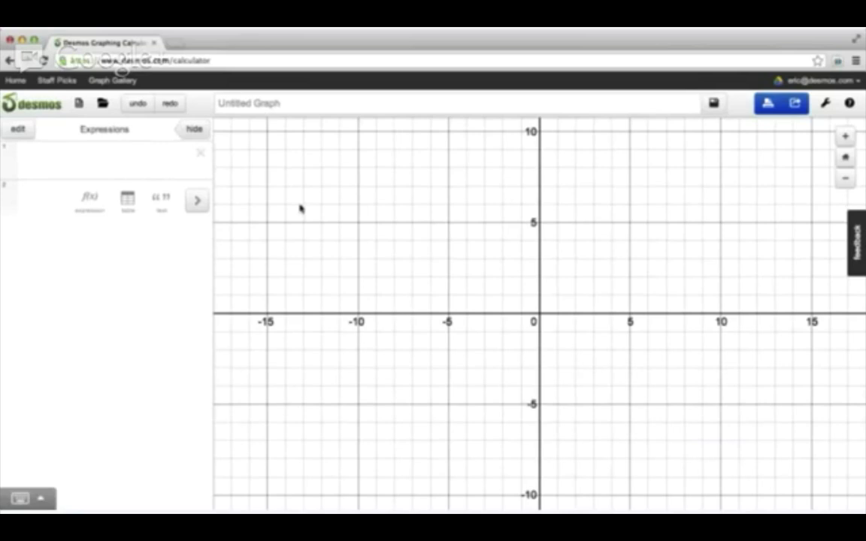
{"action": "left_click", "coordinate": [197, 200]}
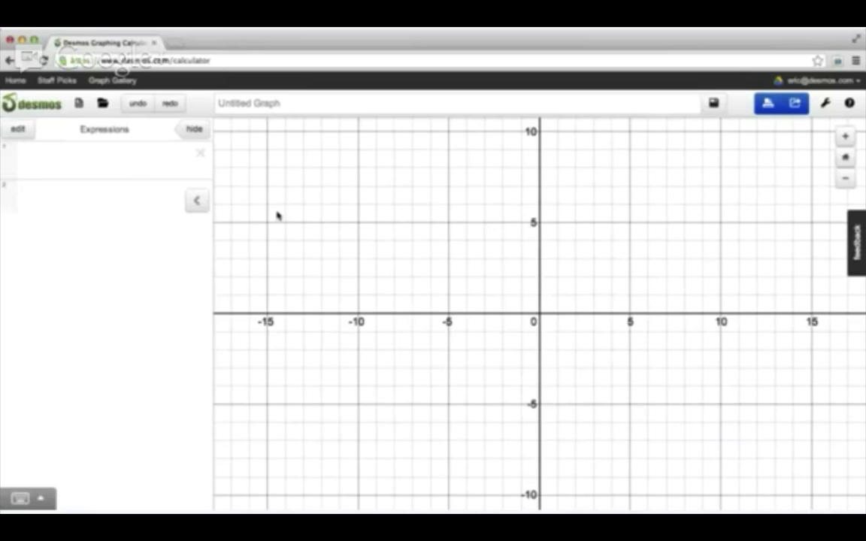
{"action": "left_click", "coordinate": [199, 203]}
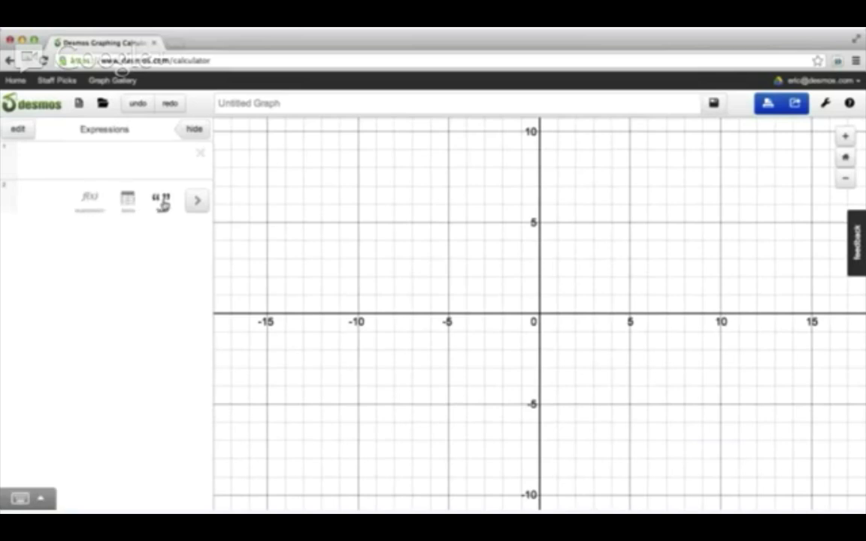
Step: Add a text note reading "Here is my table:" below the empty expression line
{"action": "left_click", "coordinate": [84, 166]}
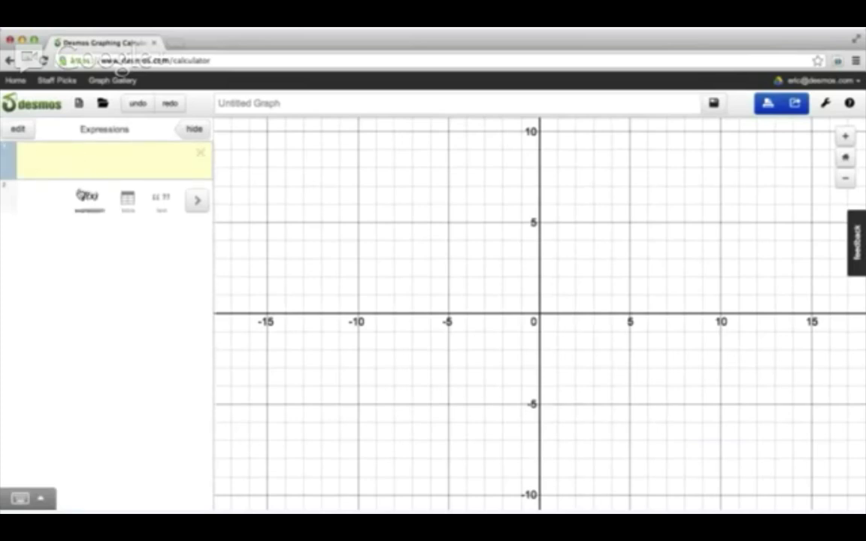
{"action": "left_click", "coordinate": [163, 201]}
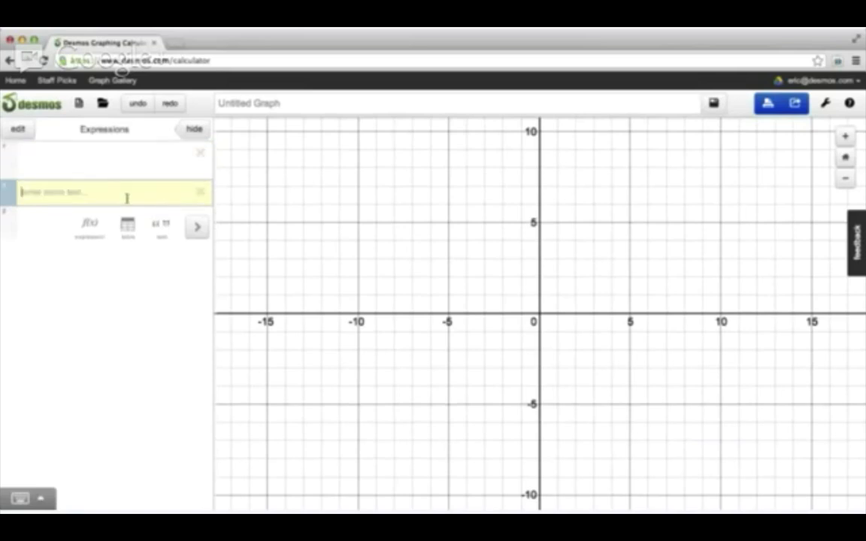
{"action": "type", "text": "Here is my table:"}
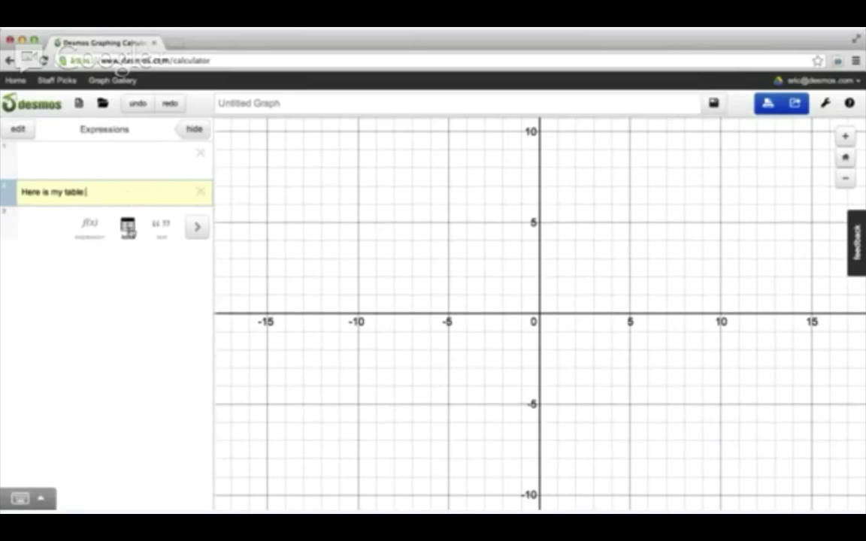
Step: Insert an x–y table below the note and enter the points (1, 2) and (2, 3)
{"action": "left_click", "coordinate": [127, 225]}
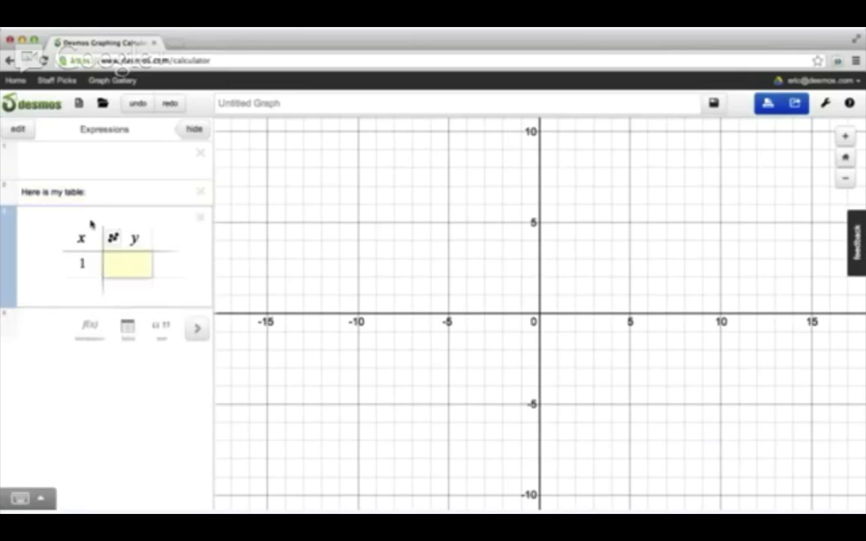
{"action": "left_click", "coordinate": [129, 194]}
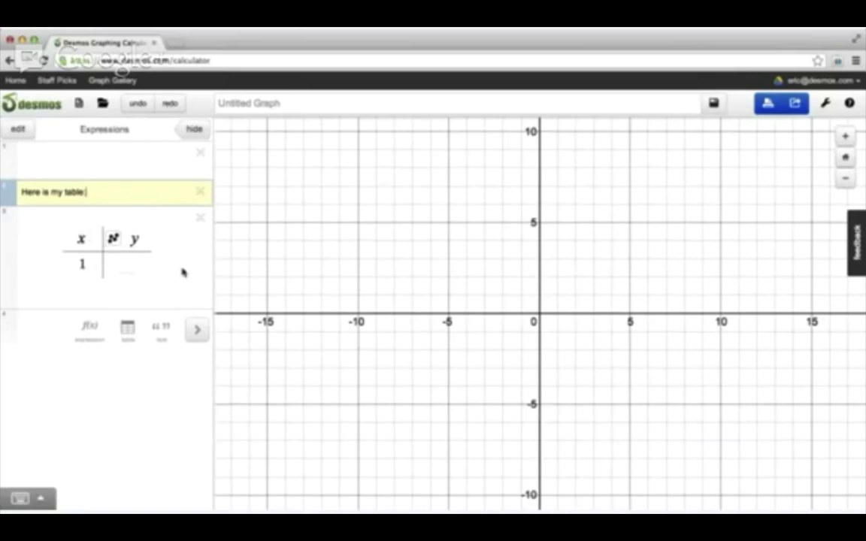
{"action": "left_click", "coordinate": [125, 266]}
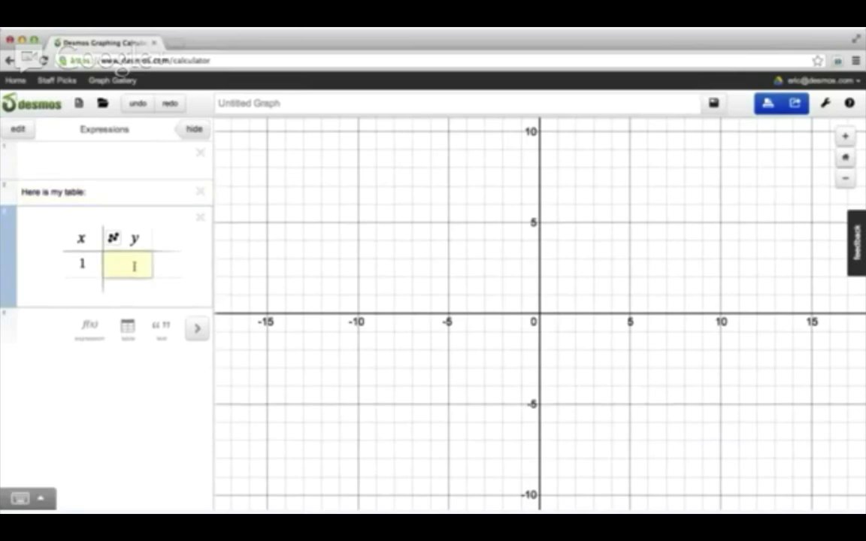
{"action": "type", "text": "2"}
{"action": "left_click", "coordinate": [91, 288]}
{"action": "type", "text": "2"}
{"action": "key", "text": "Tab"}
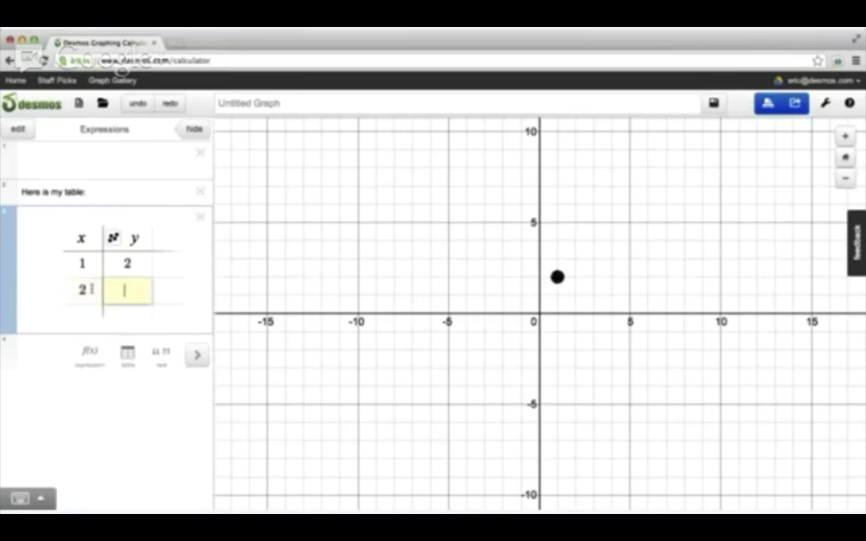
{"action": "type", "text": "3"}
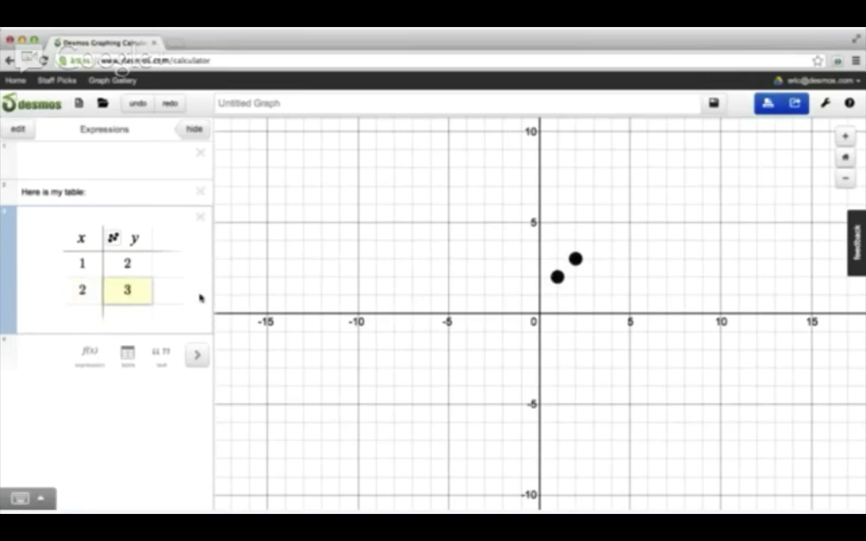
Step: Add a third table column headed a and remove it again
{"action": "key", "text": "Left"}
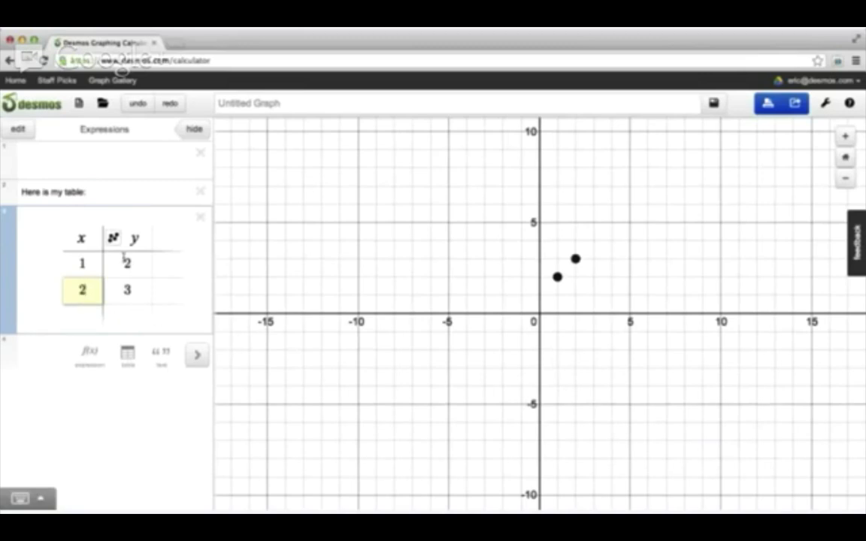
{"action": "left_click", "coordinate": [92, 312]}
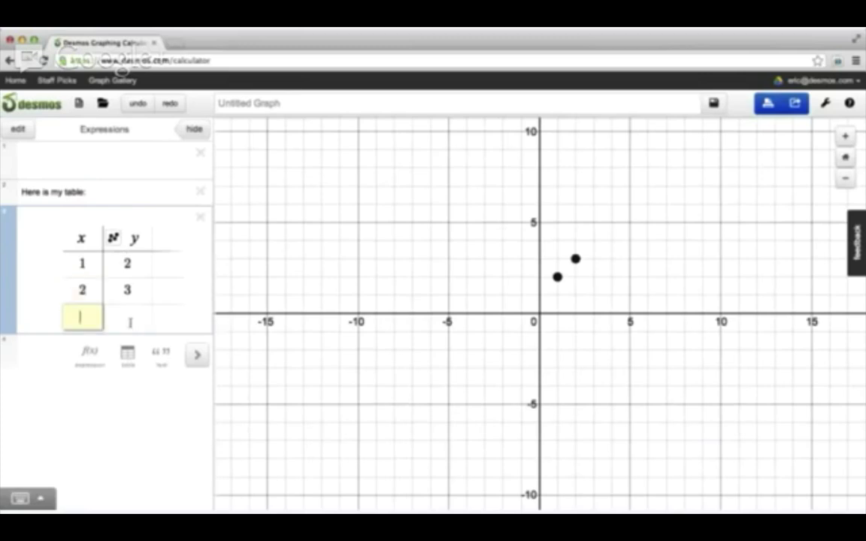
{"action": "left_click", "coordinate": [158, 296]}
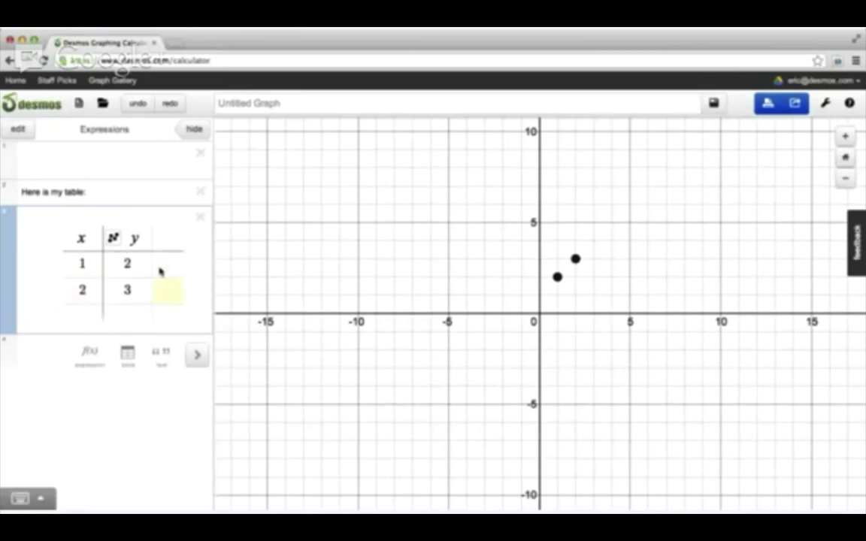
{"action": "left_click", "coordinate": [162, 268]}
{"action": "left_click", "coordinate": [159, 241]}
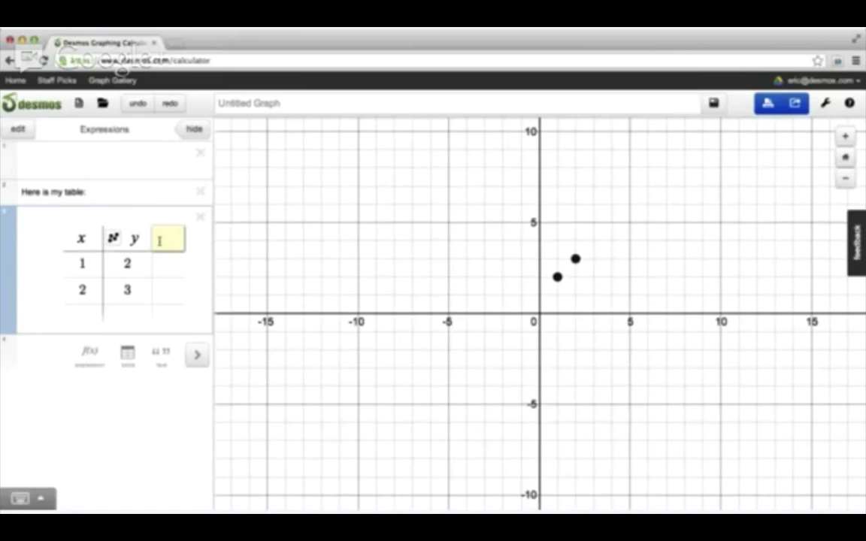
{"action": "type", "text": "a"}
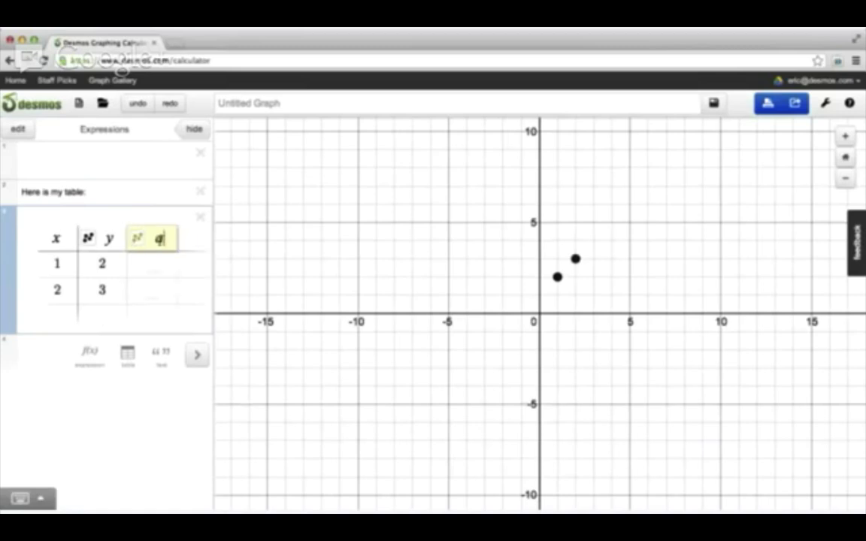
{"action": "key", "text": "BackSpace"}
{"action": "key", "text": "BackSpace"}
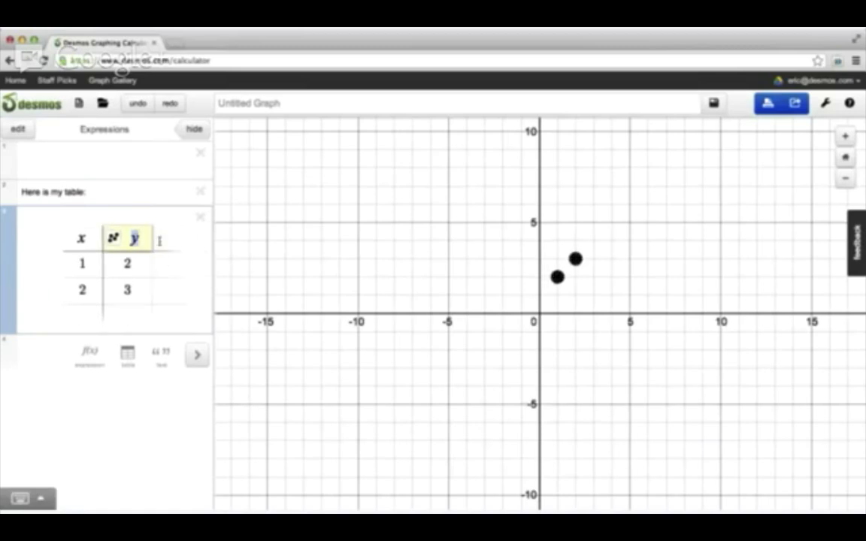
Step: Extend the table's x column with new rows for the values 3, 4, 5 and 6
{"action": "left_click", "coordinate": [75, 316]}
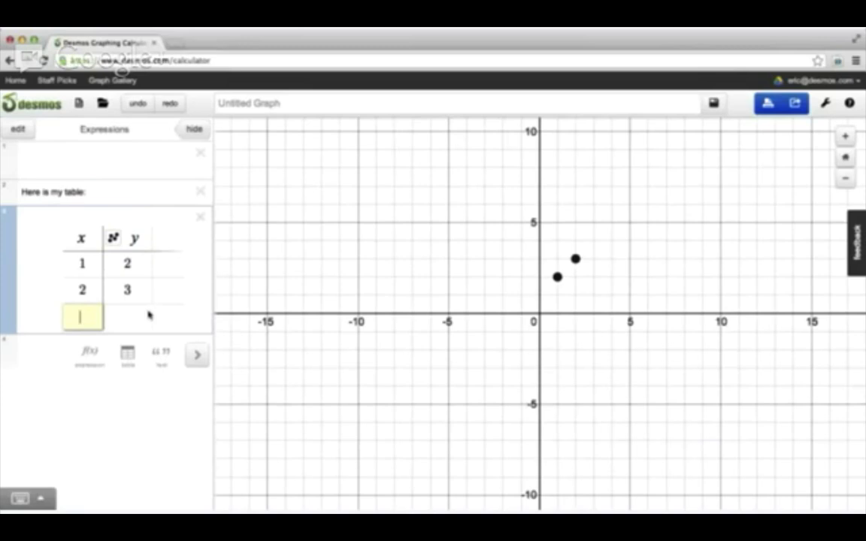
{"action": "left_click", "coordinate": [97, 290]}
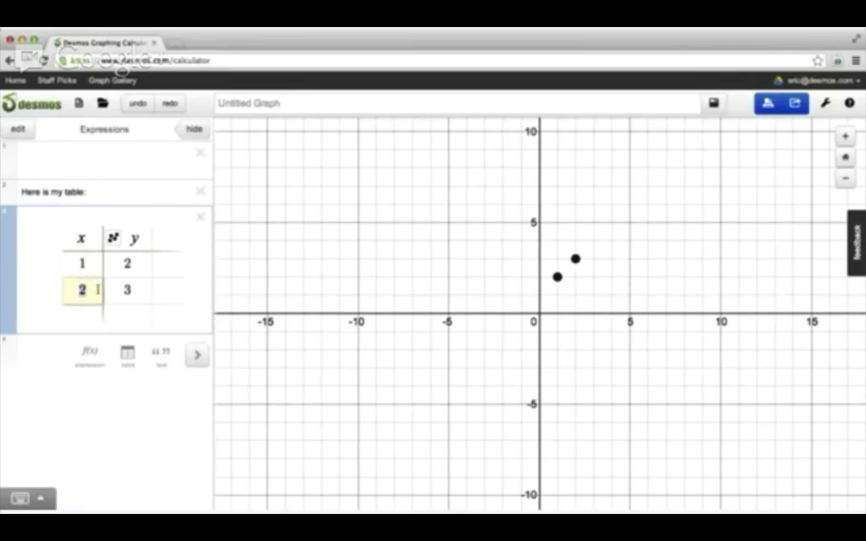
{"action": "key", "text": "Return"}
{"action": "type", "text": "3"}
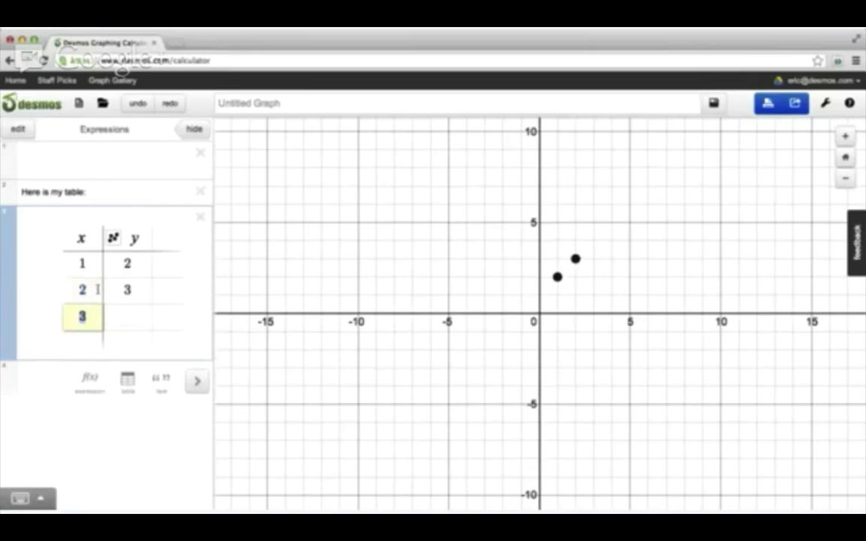
{"action": "key", "text": "Return"}
{"action": "type", "text": "4"}
{"action": "key", "text": "Return"}
{"action": "type", "text": "5"}
{"action": "key", "text": "Return"}
{"action": "type", "text": "6"}
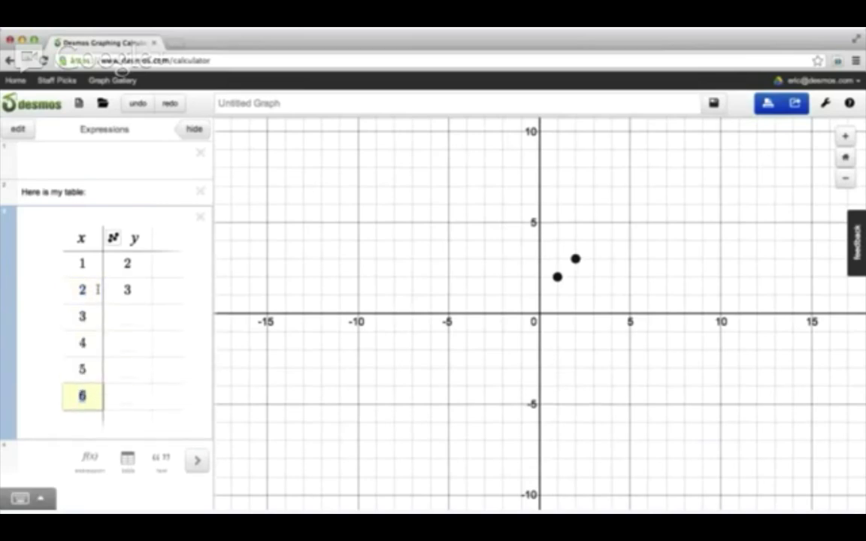
Step: Step through the x column's cells from the last row up to the first and back down
{"action": "key", "text": "Up"}
{"action": "key", "text": "Up"}
{"action": "key", "text": "Up"}
{"action": "key", "text": "Up"}
{"action": "key", "text": "Up"}
{"action": "key", "text": "Up"}
{"action": "key", "text": "Down"}
{"action": "key", "text": "Down"}
{"action": "key", "text": "Down"}
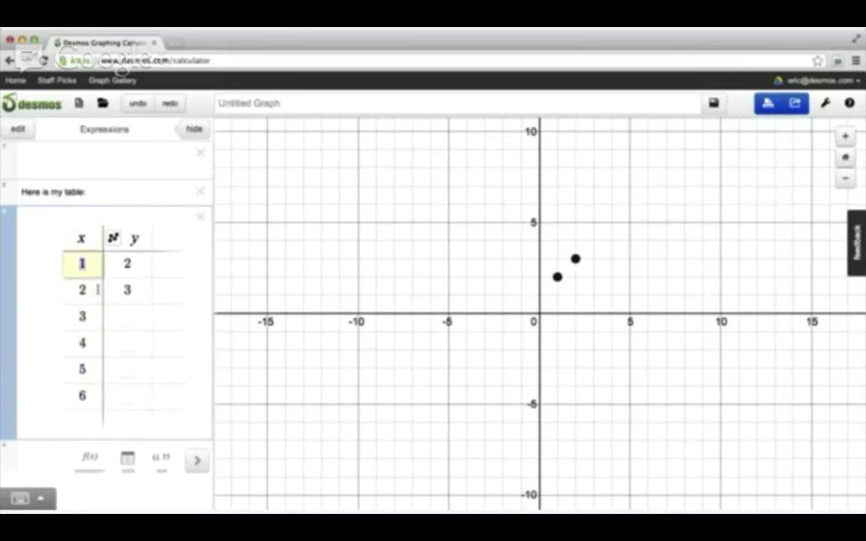
{"action": "key", "text": "Up"}
{"action": "key", "text": "Up"}
{"action": "key", "text": "Down"}
{"action": "key", "text": "Down"}
{"action": "key", "text": "Down"}
{"action": "key", "text": "Down"}
{"action": "key", "text": "Down"}
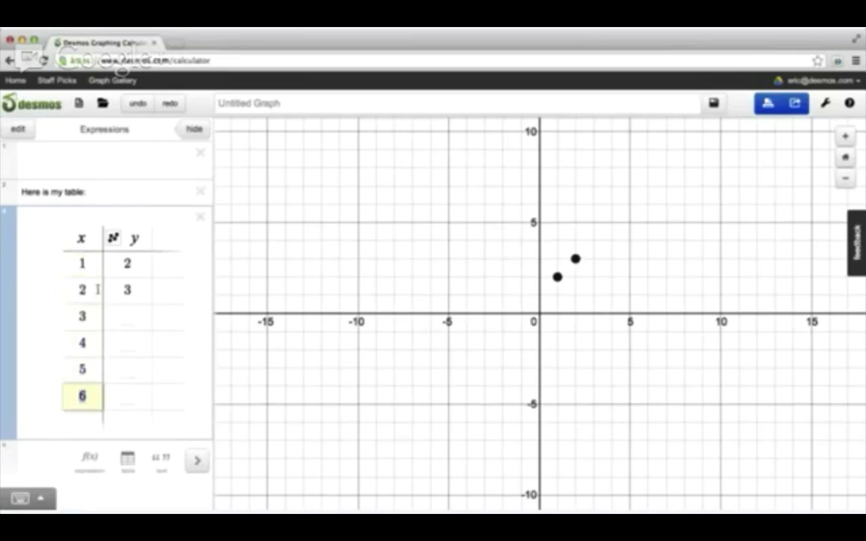
Step: Set the third row's x value to 2.5 and clear the fourth row's x value
{"action": "key", "text": "Up"}
{"action": "key", "text": "Up"}
{"action": "key", "text": "Up"}
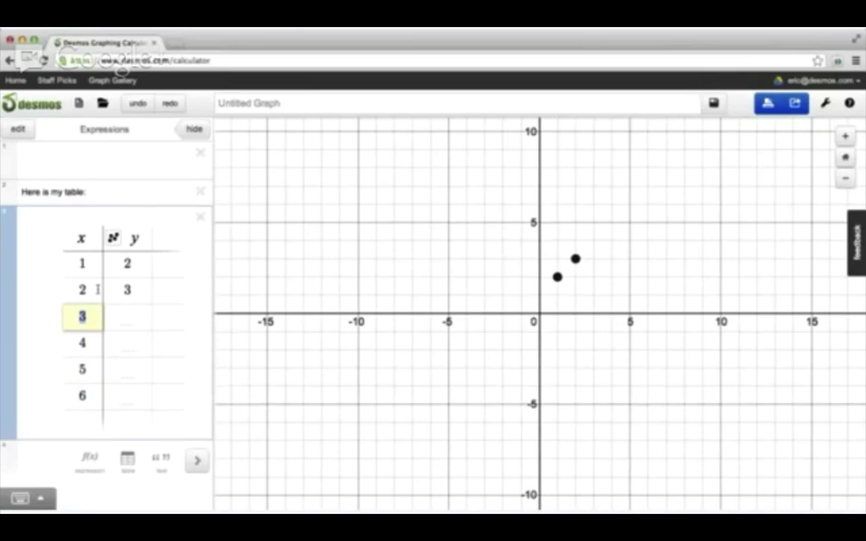
{"action": "key", "text": "BackSpace"}
{"action": "type", "text": "2.5"}
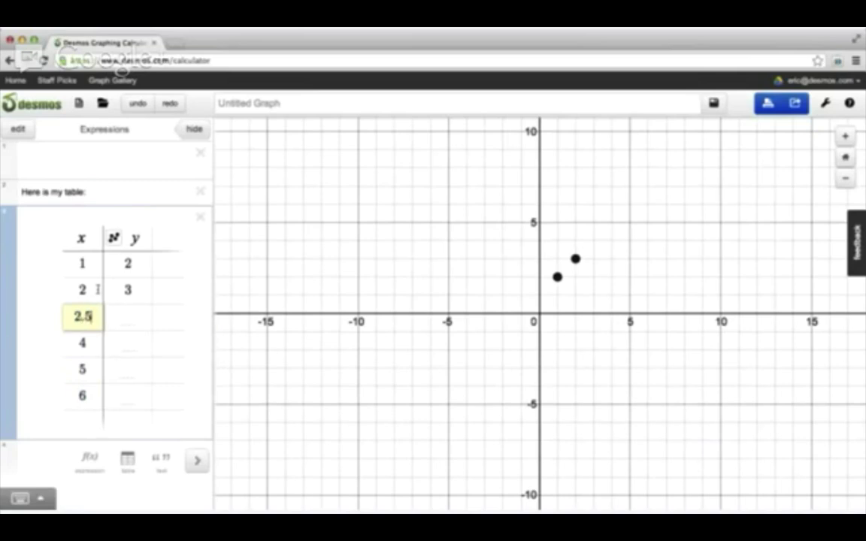
{"action": "key", "text": "Down"}
{"action": "key", "text": "BackSpace"}
{"action": "key", "text": "Down"}
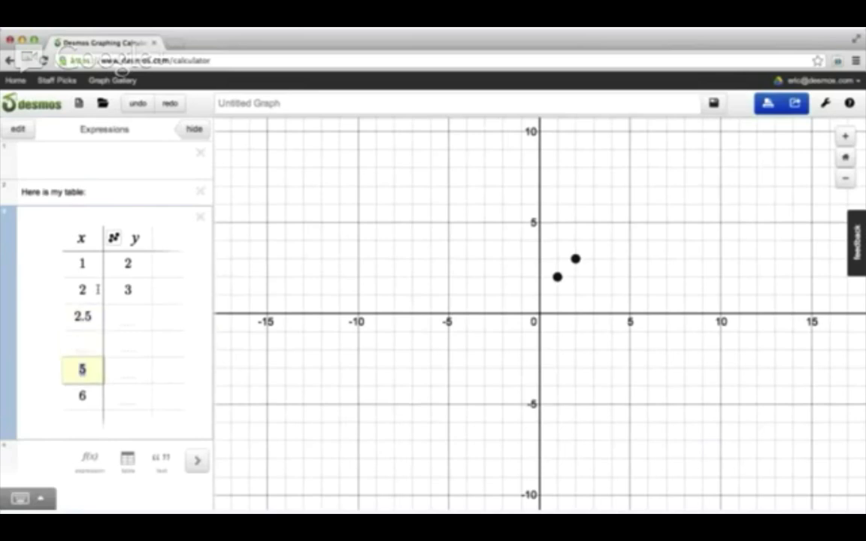
Step: Clear the x values of the fifth and sixth rows, and return to the third row's empty y cell
{"action": "key", "text": "BackSpace"}
{"action": "key", "text": "Down"}
{"action": "key", "text": "BackSpace"}
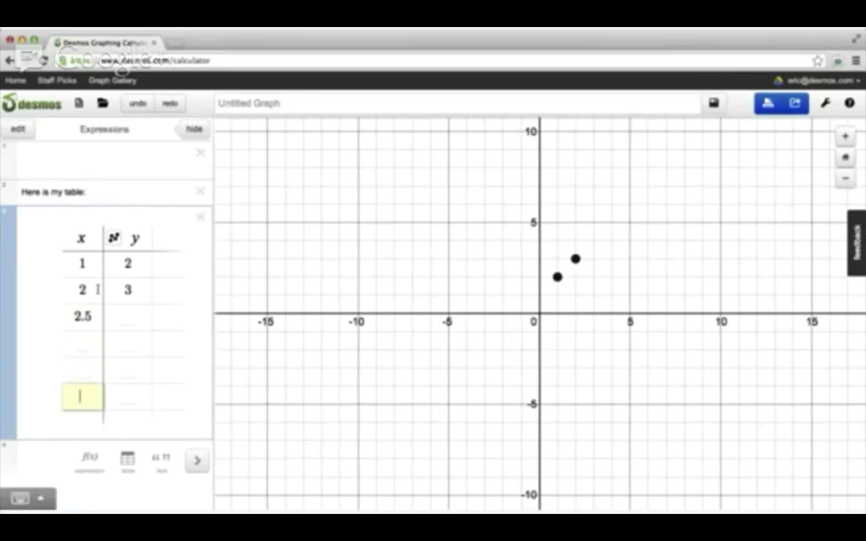
{"action": "key", "text": "Up"}
{"action": "key", "text": "Up"}
{"action": "key", "text": "Up"}
{"action": "key", "text": "Right"}
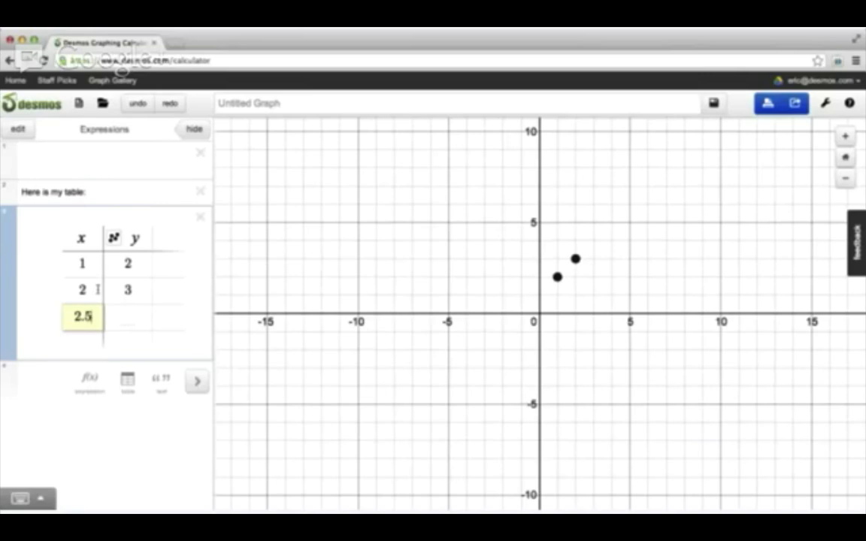
{"action": "key", "text": "Right"}
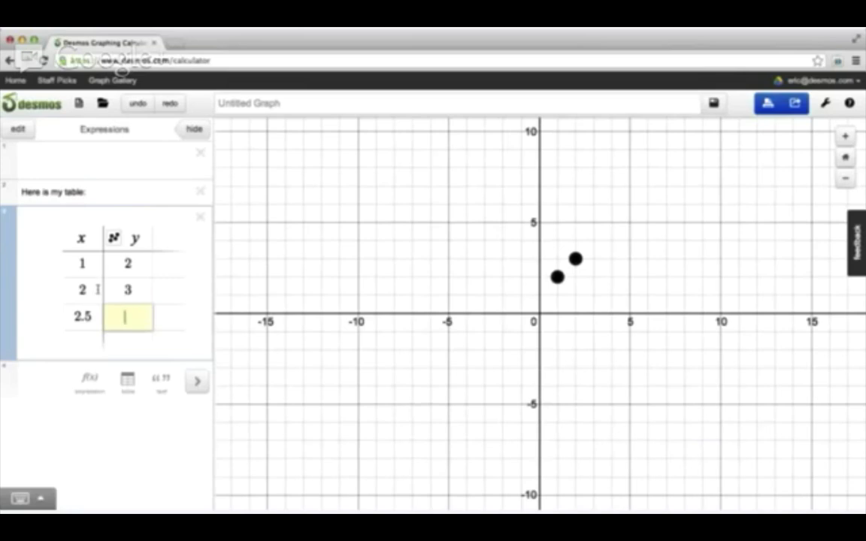
Step: Delete the table's third and second rows and clear the first row's x value
{"action": "key", "text": "BackSpace"}
{"action": "key", "text": "BackSpace"}
{"action": "key", "text": "BackSpace"}
{"action": "key", "text": "BackSpace"}
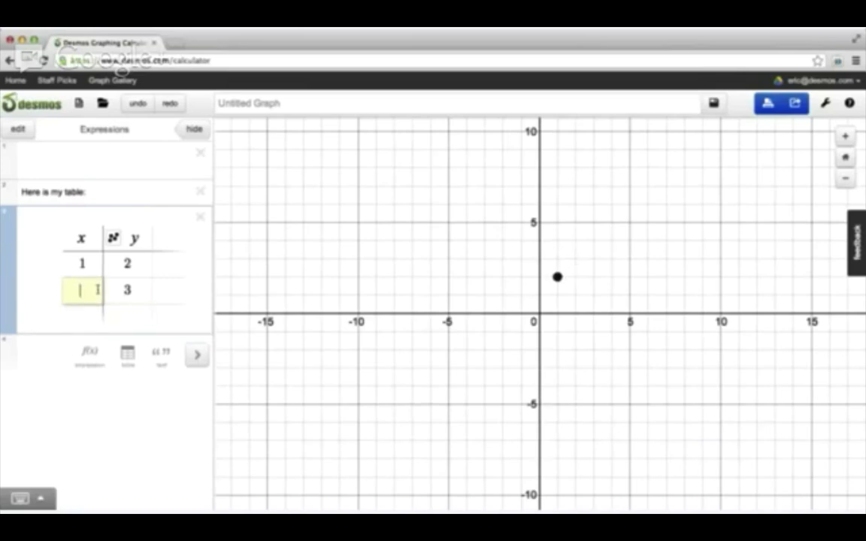
{"action": "key", "text": "BackSpace"}
{"action": "key", "text": "BackSpace"}
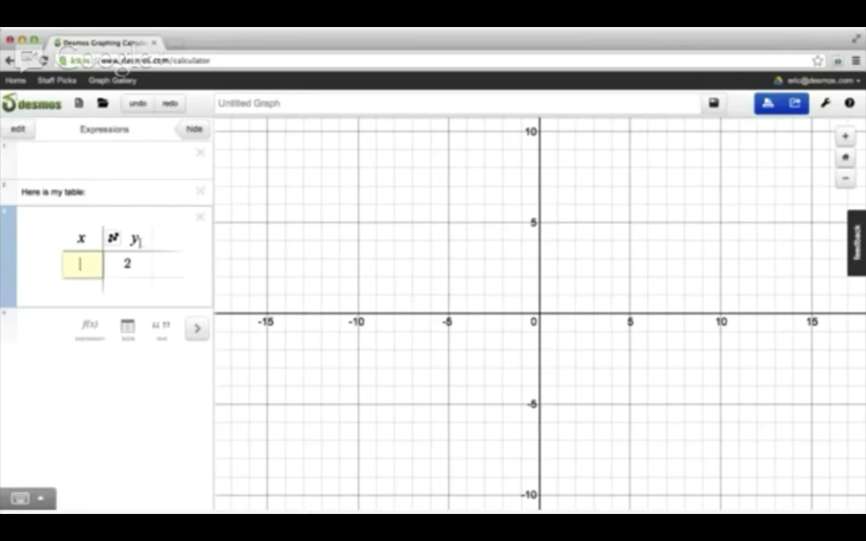
Step: Fill the table's x column with the values 1, 2 and 3
{"action": "type", "text": "1"}
{"action": "key", "text": "Return"}
{"action": "type", "text": "2"}
{"action": "key", "text": "Return"}
{"action": "type", "text": "3"}
Step: Fill the y column's second and third rows with 3 and 4
{"action": "double_click", "coordinate": [93, 268]}
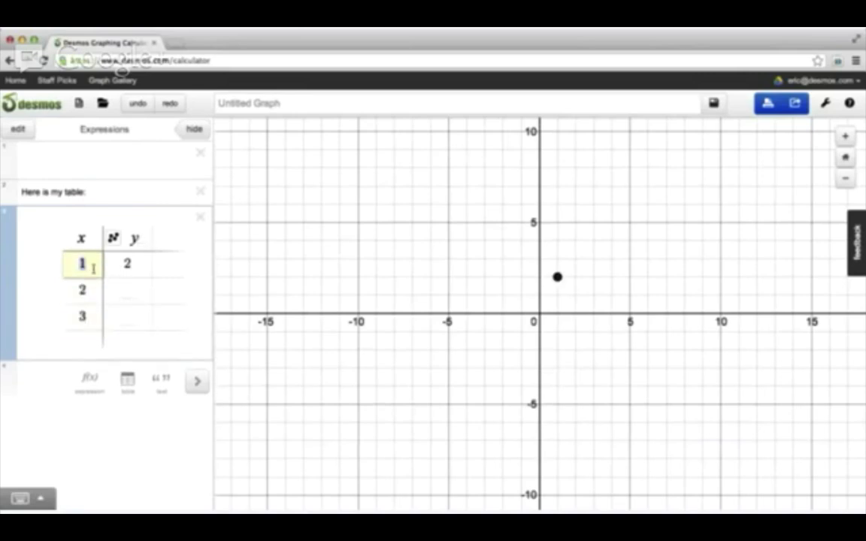
{"action": "key", "text": "Tab"}
{"action": "key", "text": "Return"}
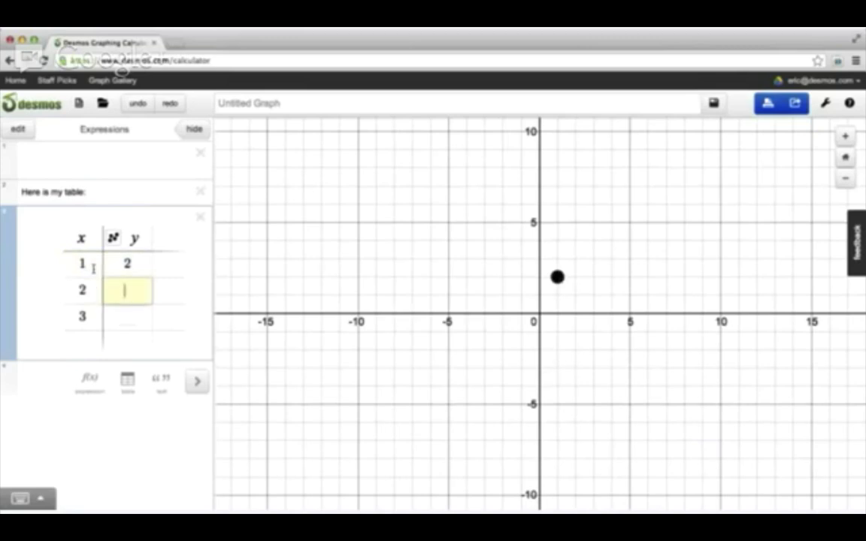
{"action": "type", "text": "3"}
{"action": "key", "text": "Return"}
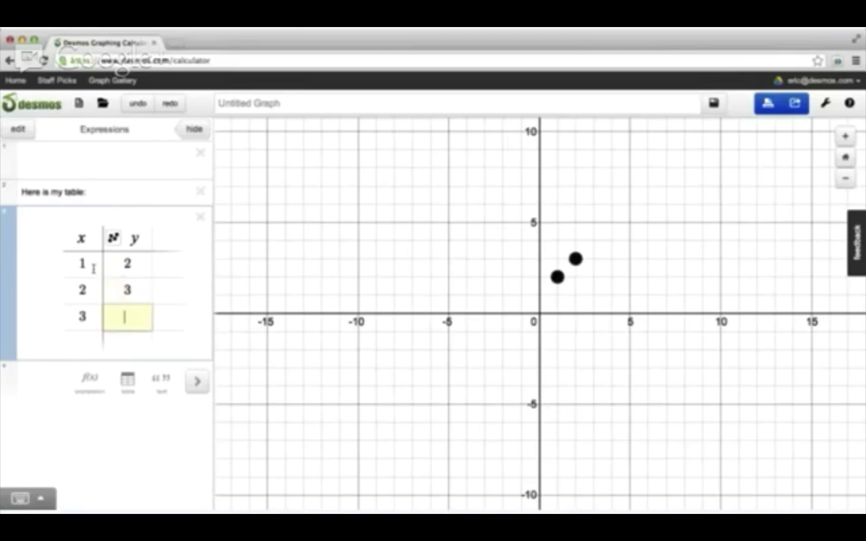
{"action": "type", "text": "4"}
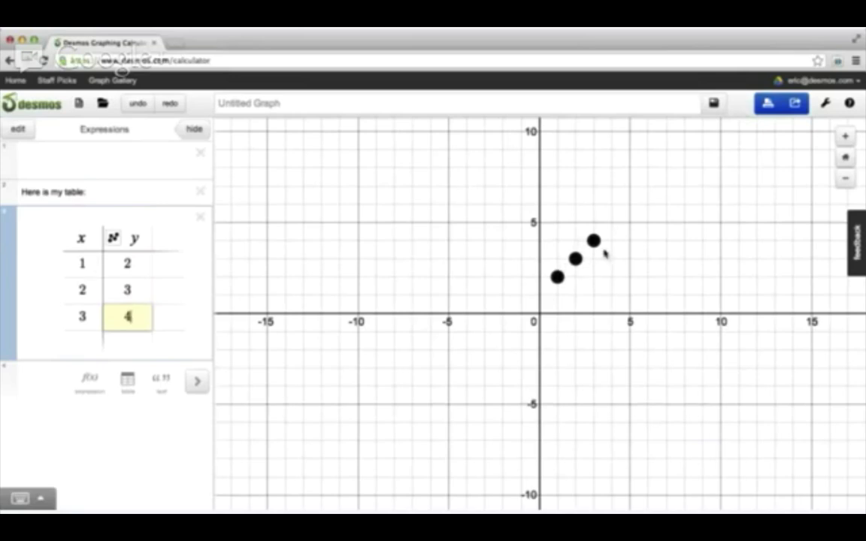
Step: Change the colour of the y column's points to orange
{"action": "left_click", "coordinate": [125, 193]}
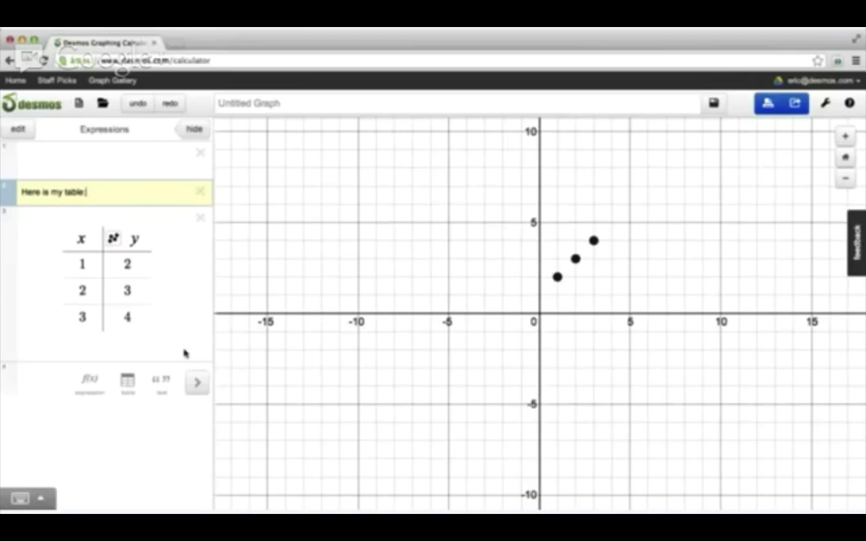
{"action": "left_click", "coordinate": [121, 239]}
{"action": "left_click", "coordinate": [112, 239]}
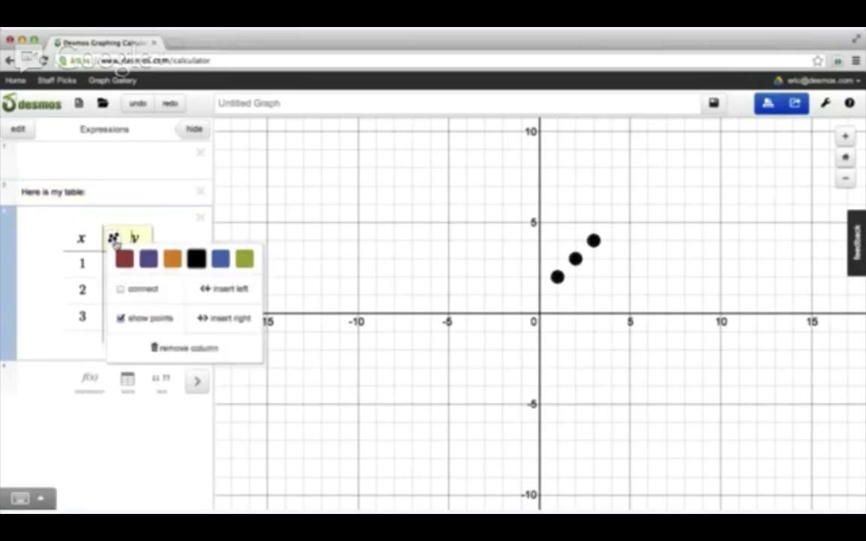
{"action": "left_click", "coordinate": [113, 238]}
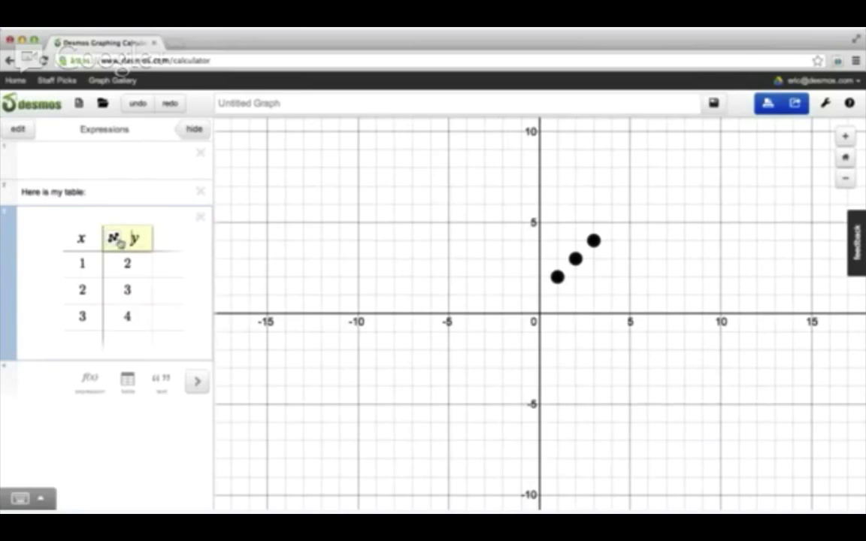
{"action": "left_click", "coordinate": [113, 238]}
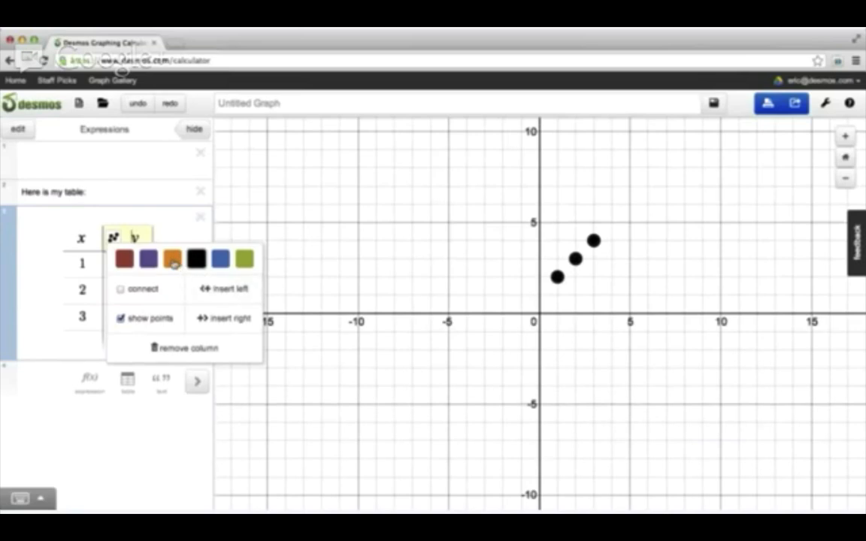
{"action": "left_click", "coordinate": [172, 260]}
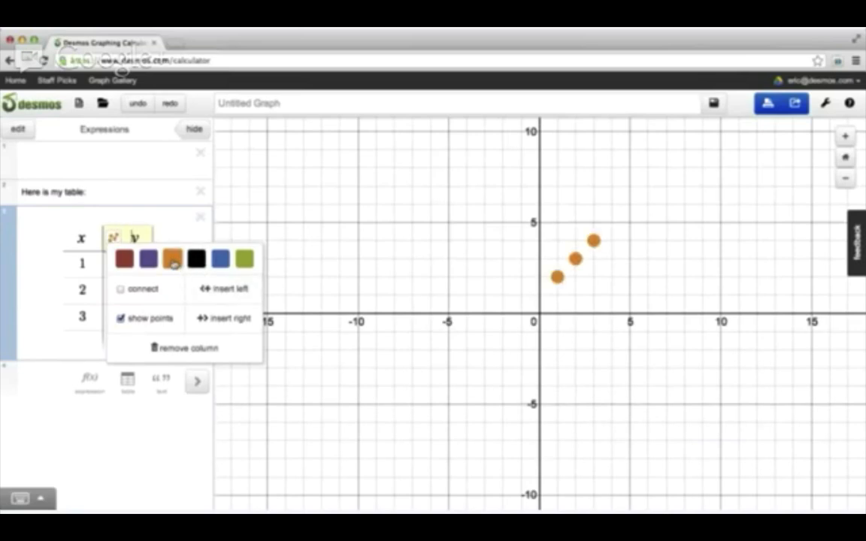
Step: Hide the y column's points, and switch their connecting line on and off again
{"action": "left_click", "coordinate": [120, 320]}
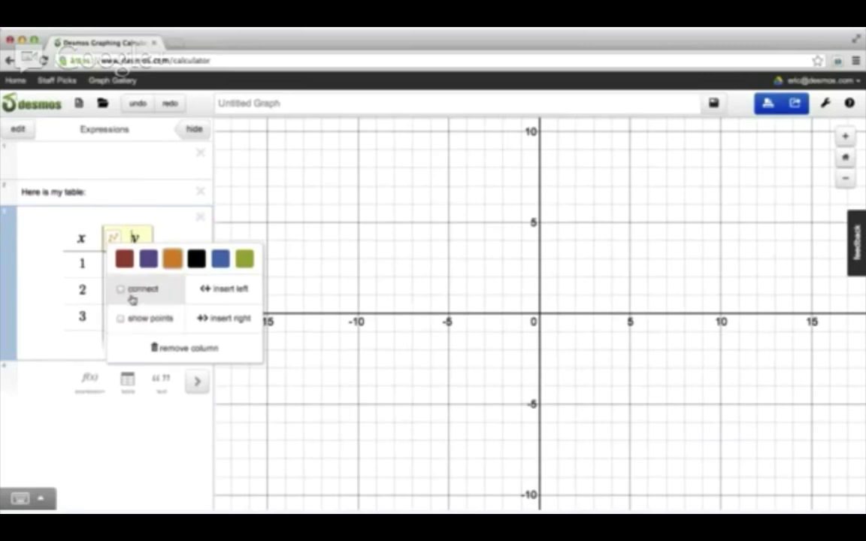
{"action": "left_click", "coordinate": [120, 290]}
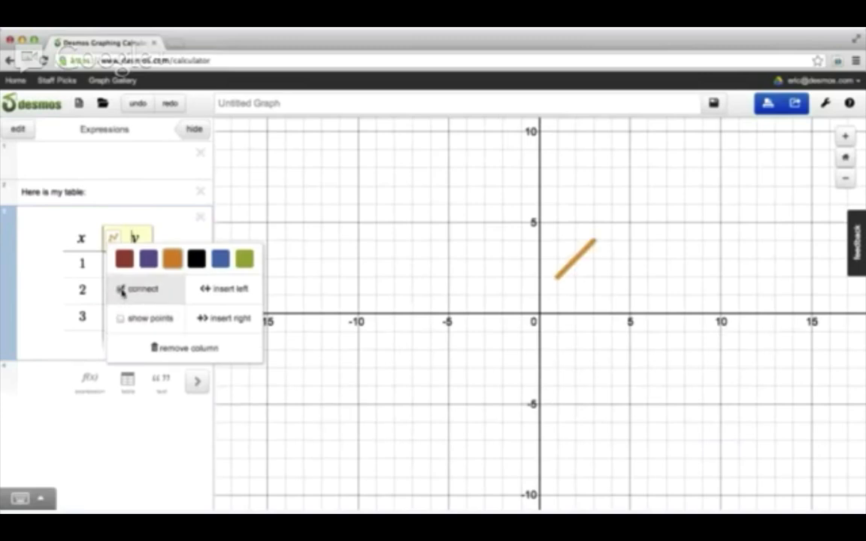
{"action": "left_click", "coordinate": [122, 291]}
{"action": "left_click", "coordinate": [169, 232]}
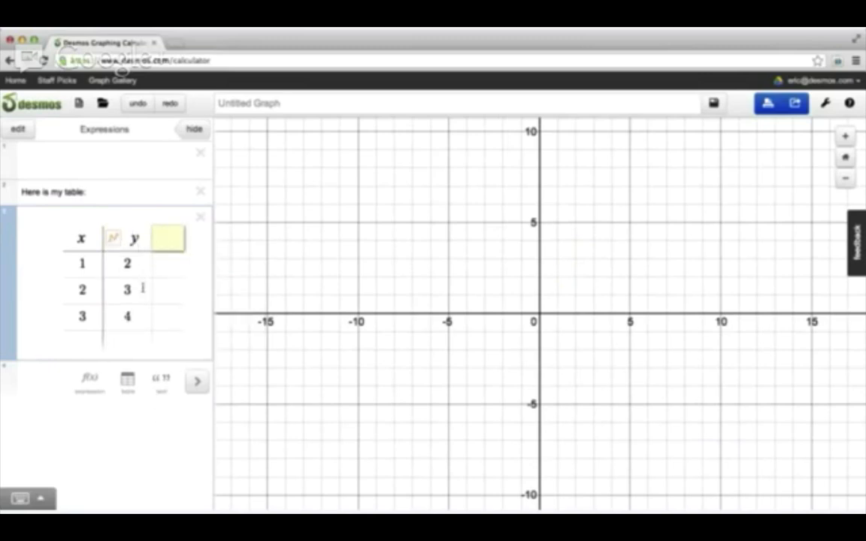
{"action": "left_click", "coordinate": [141, 318]}
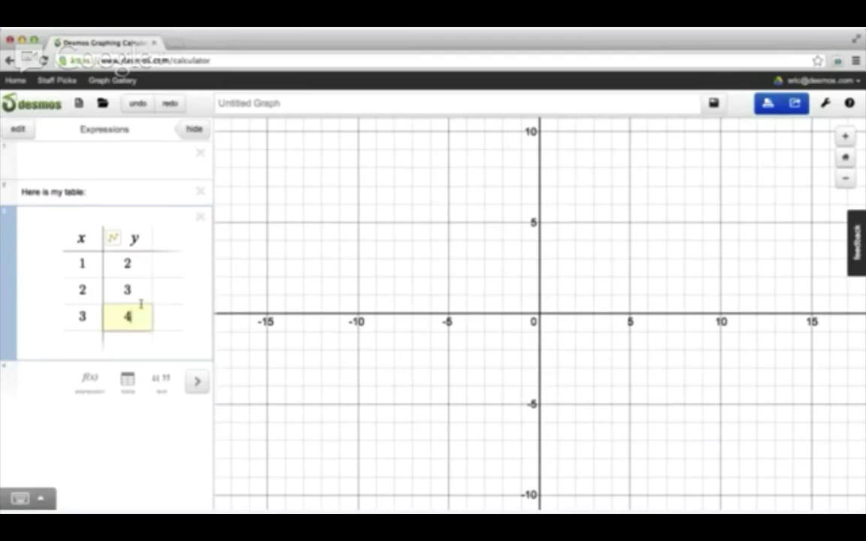
{"action": "left_click", "coordinate": [84, 263]}
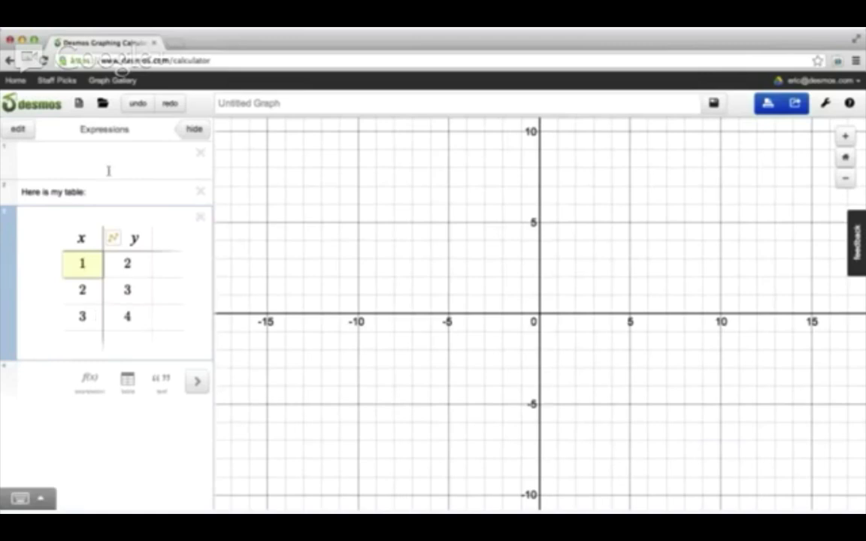
Step: Extend the note above the table with the text "Fill it in with values of y=x+1"
{"action": "left_click", "coordinate": [116, 195]}
{"action": "type", "text": "Fil"}
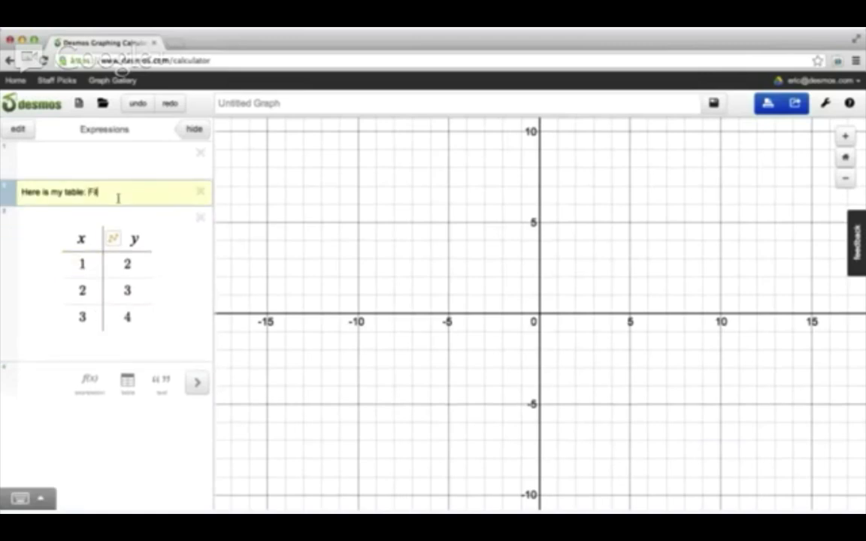
{"action": "type", "text": "l it in with values of x+1"}
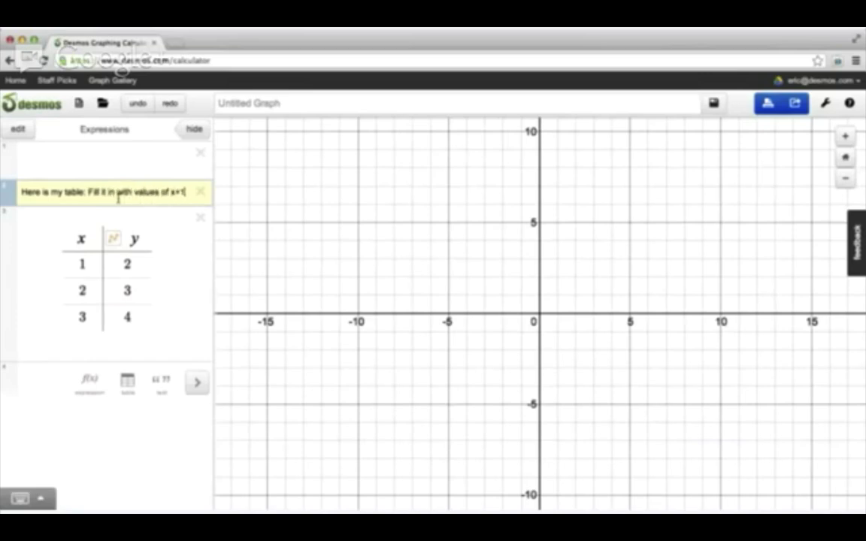
{"action": "key", "text": "Left"}
{"action": "key", "text": "Left"}
{"action": "key", "text": "Left"}
{"action": "type", "text": "y="}
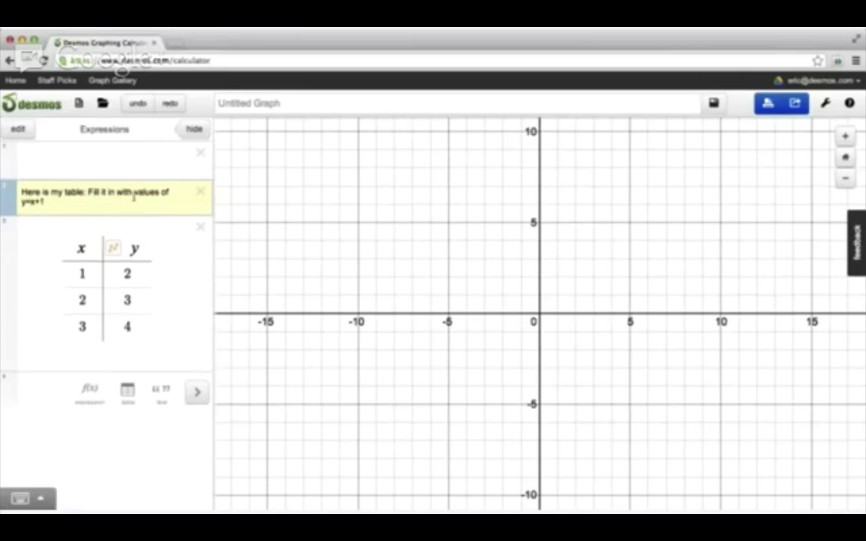
Step: Show the y column's points on the graph again
{"action": "left_click", "coordinate": [135, 248]}
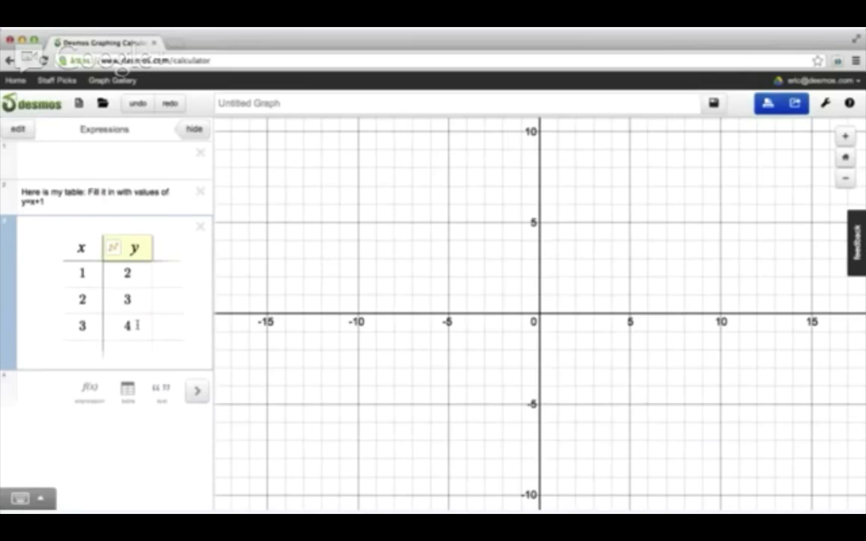
{"action": "left_click", "coordinate": [113, 247]}
{"action": "left_click", "coordinate": [120, 329]}
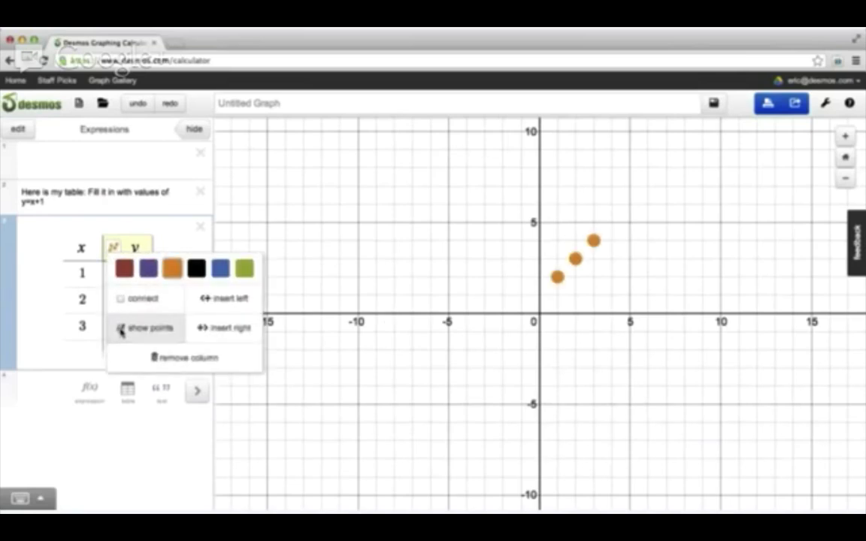
{"action": "left_click", "coordinate": [167, 239]}
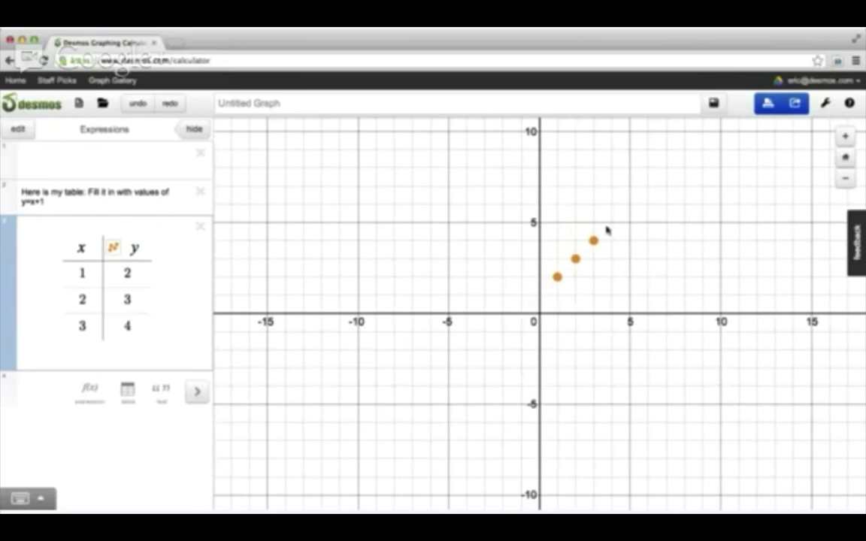
Step: Replace the table's y column heading with the expression x+1
{"action": "left_click", "coordinate": [136, 246]}
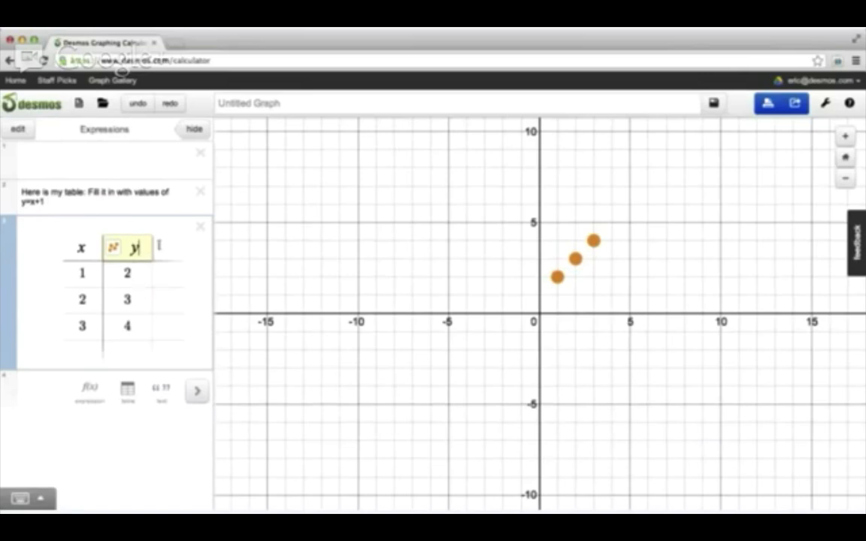
{"action": "key", "text": "BackSpace"}
{"action": "type", "text": "x+1"}
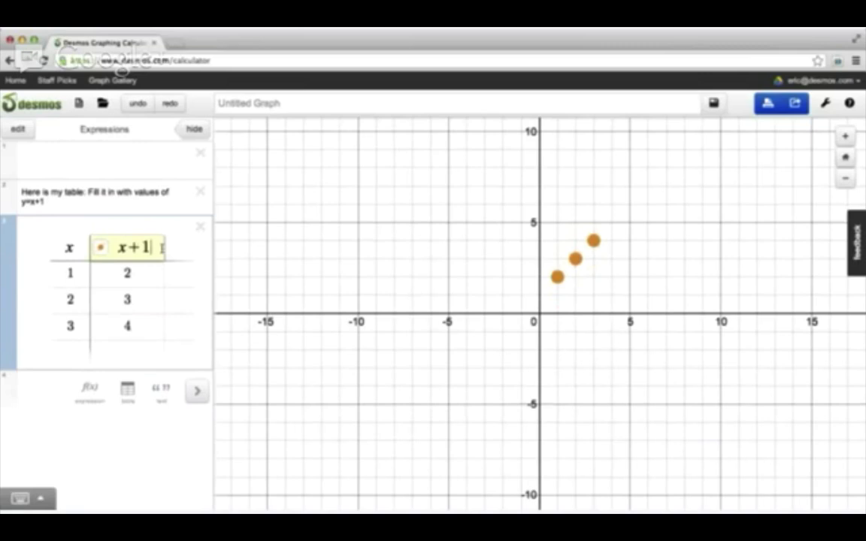
Step: Extend the table's x column below the third row with the values 4, 5 and 6
{"action": "left_click", "coordinate": [84, 326]}
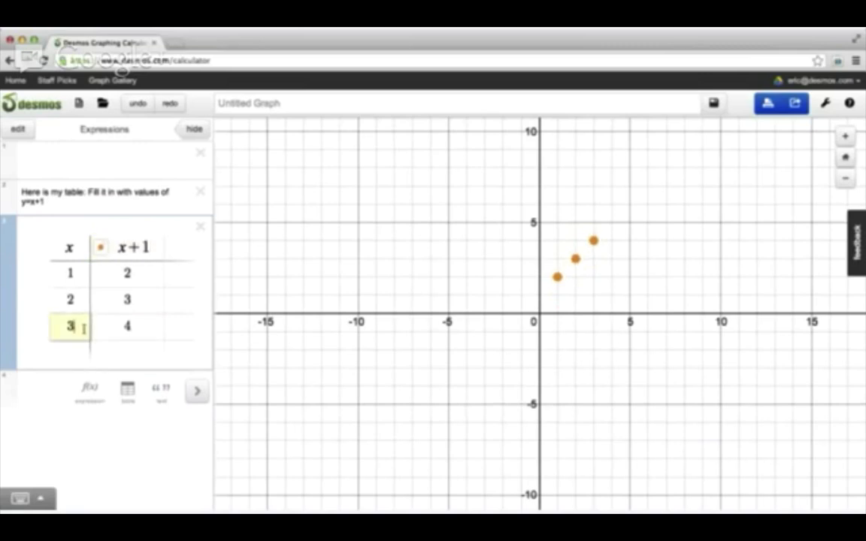
{"action": "key", "text": "Return"}
{"action": "key", "text": "Return"}
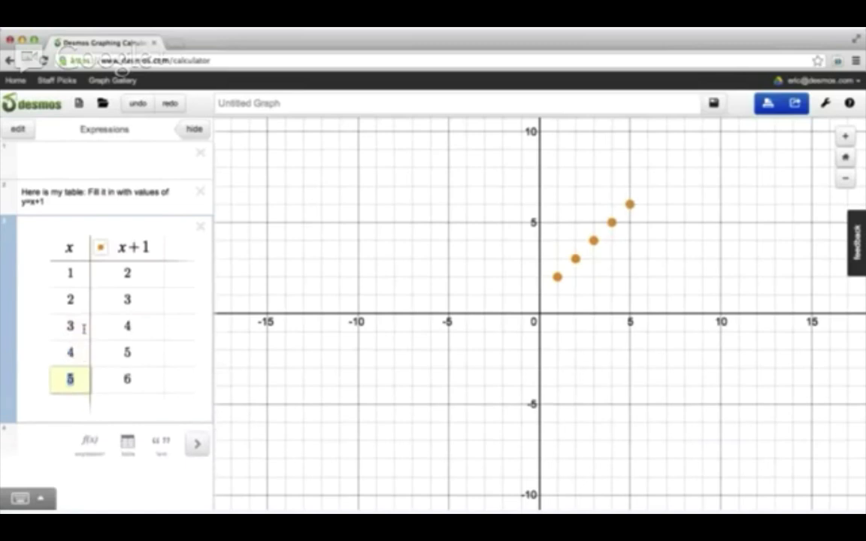
{"action": "key", "text": "Return"}
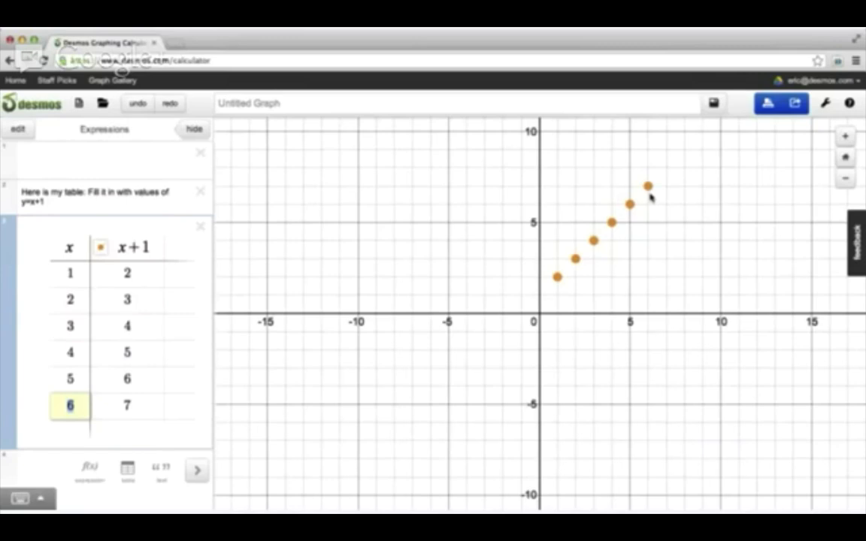
Step: Define the function f(x)=sin(x) in the empty first expression
{"action": "left_click", "coordinate": [147, 246]}
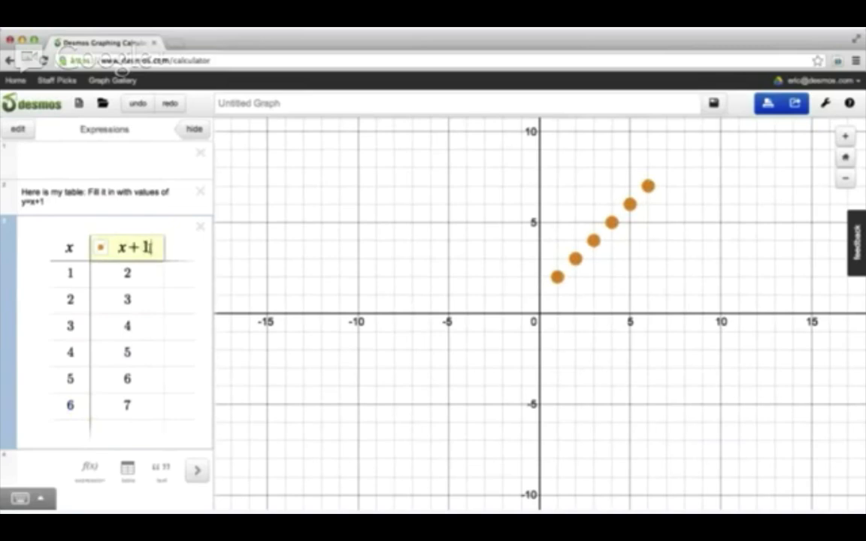
{"action": "left_click", "coordinate": [111, 176]}
{"action": "type", "text": "f"}
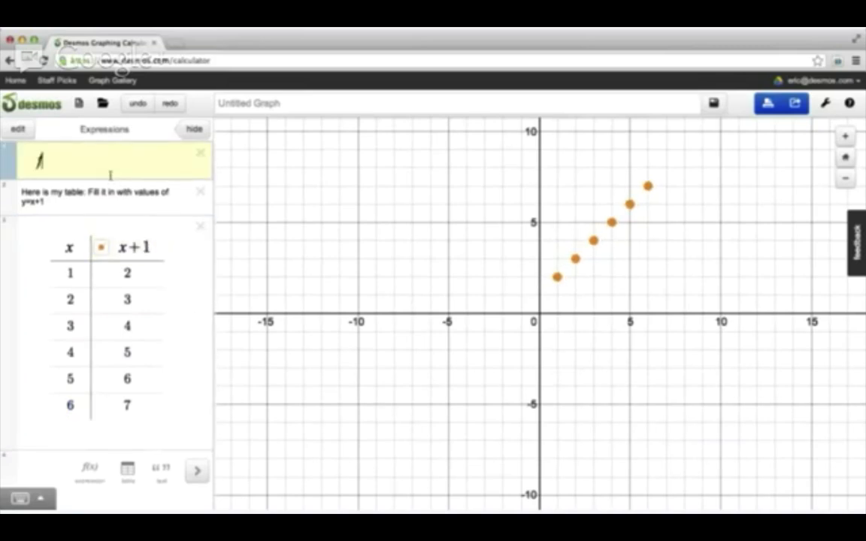
{"action": "type", "text": "(x)="}
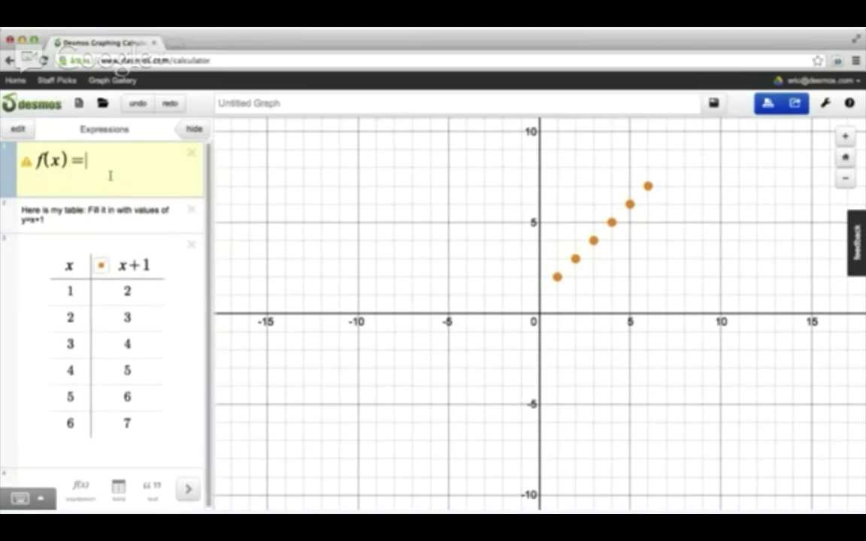
{"action": "type", "text": "sin(x)"}
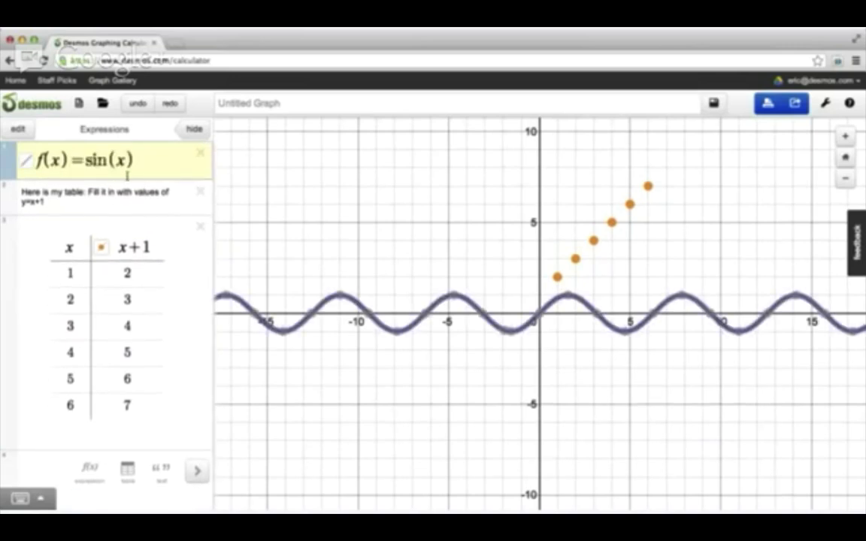
Step: Replace the table's x+1 column heading with f(x)
{"action": "left_click", "coordinate": [150, 246]}
{"action": "key", "text": "shift+Left"}
{"action": "key", "text": "shift+Left"}
{"action": "key", "text": "shift+Left"}
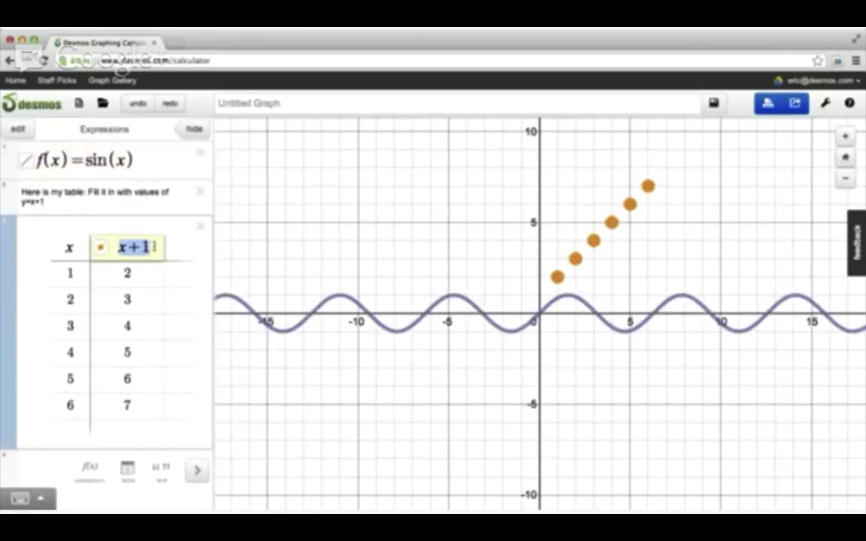
{"action": "type", "text": "f(x)"}
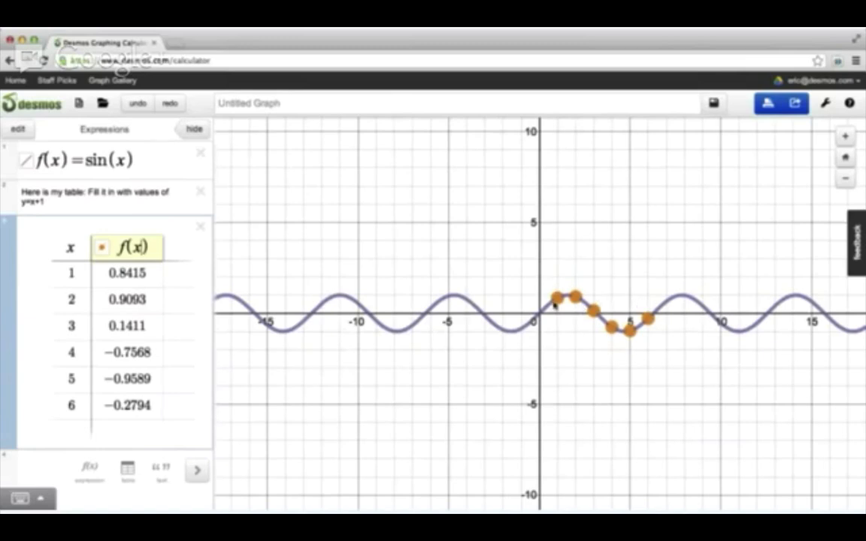
{"action": "left_click", "coordinate": [169, 171]}
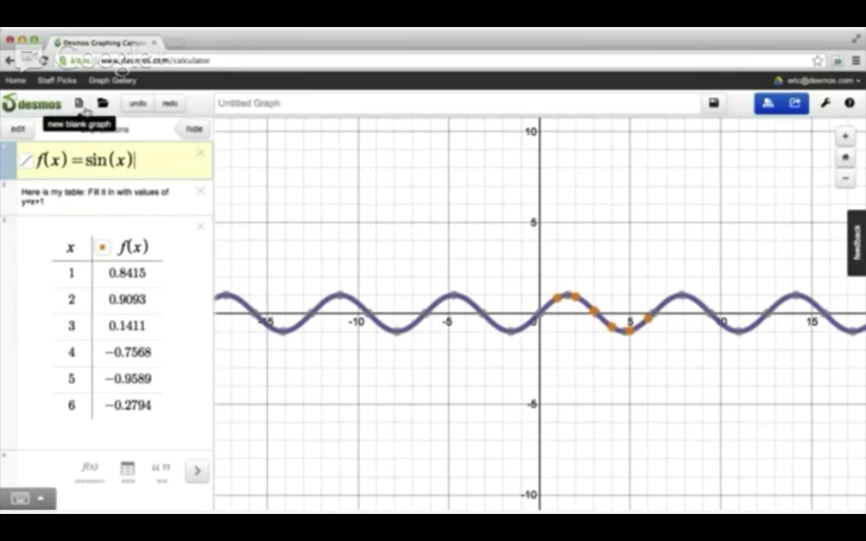
Step: Start a new blank graph and add an empty table below the first expression
{"action": "left_click", "coordinate": [78, 105]}
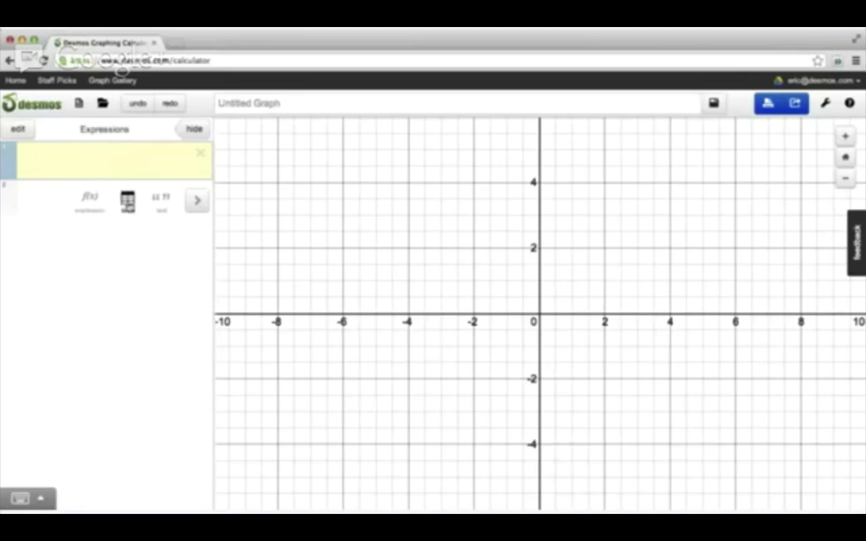
{"action": "left_click", "coordinate": [128, 199]}
Step: Rename the table's column headings from x and y to s and n
{"action": "left_click", "coordinate": [81, 212]}
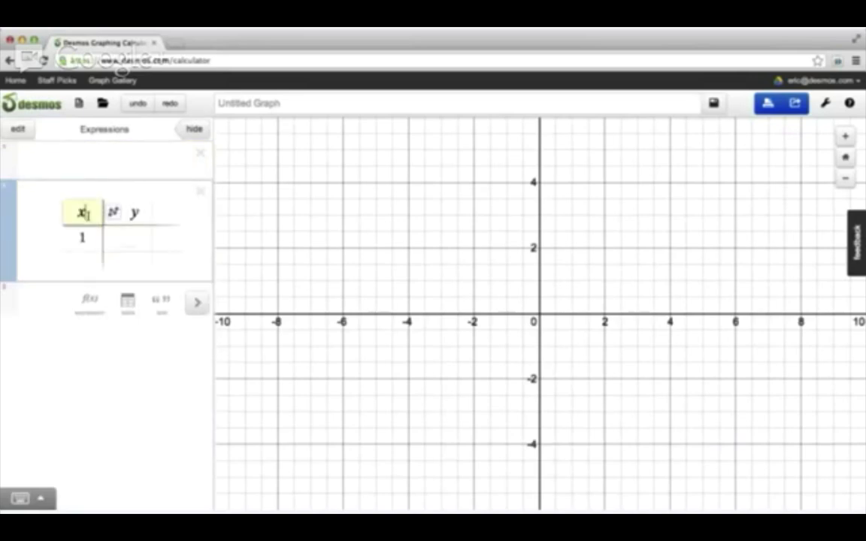
{"action": "key", "text": "Tab"}
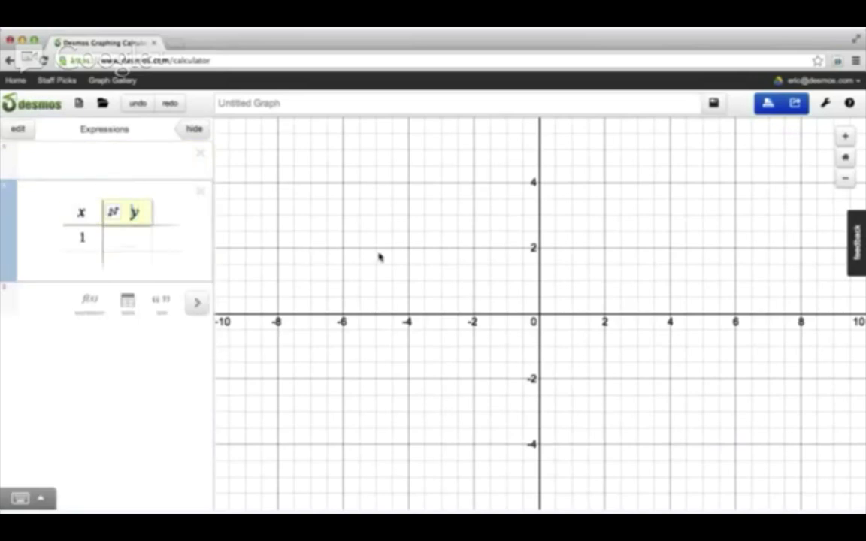
{"action": "key", "text": "shift+Tab"}
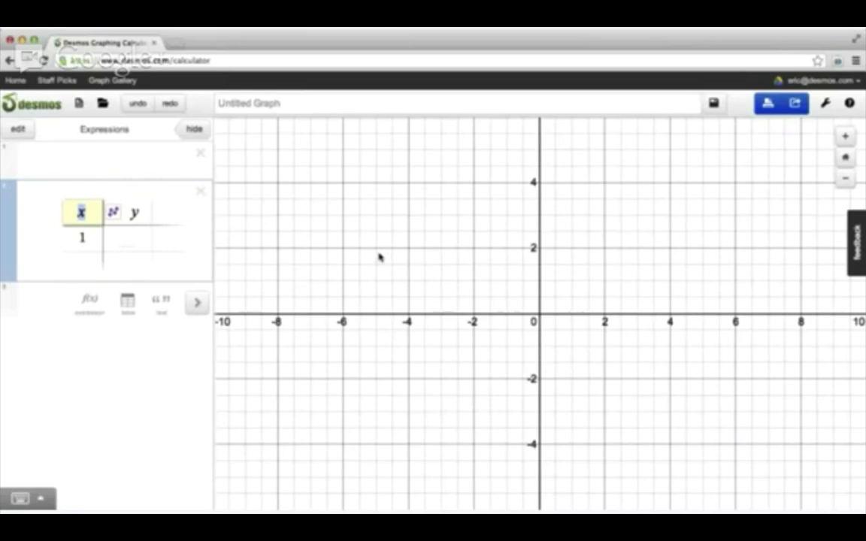
{"action": "type", "text": "r"}
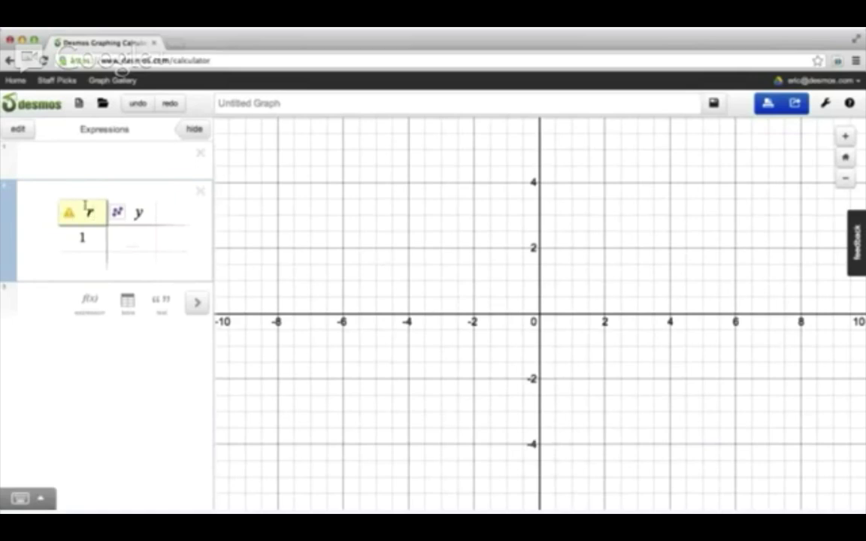
{"action": "key", "text": "BackSpace"}
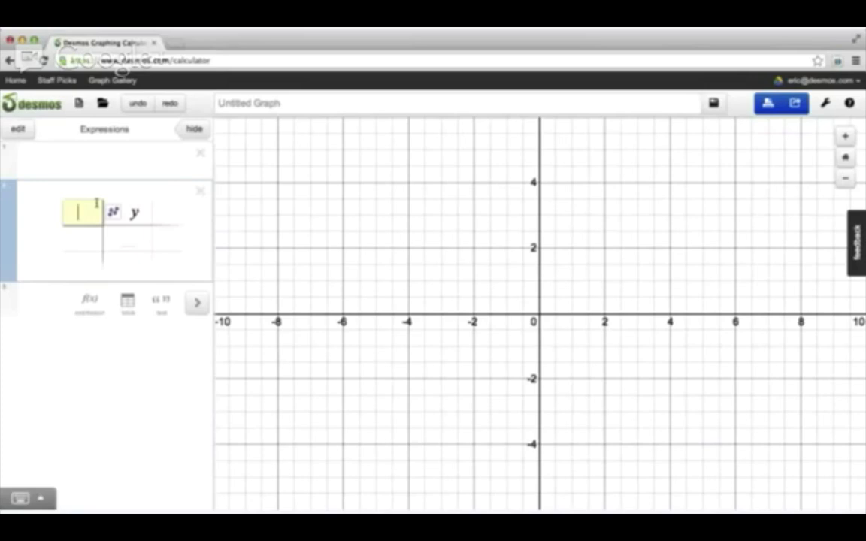
{"action": "type", "text": "s"}
{"action": "left_click", "coordinate": [128, 210]}
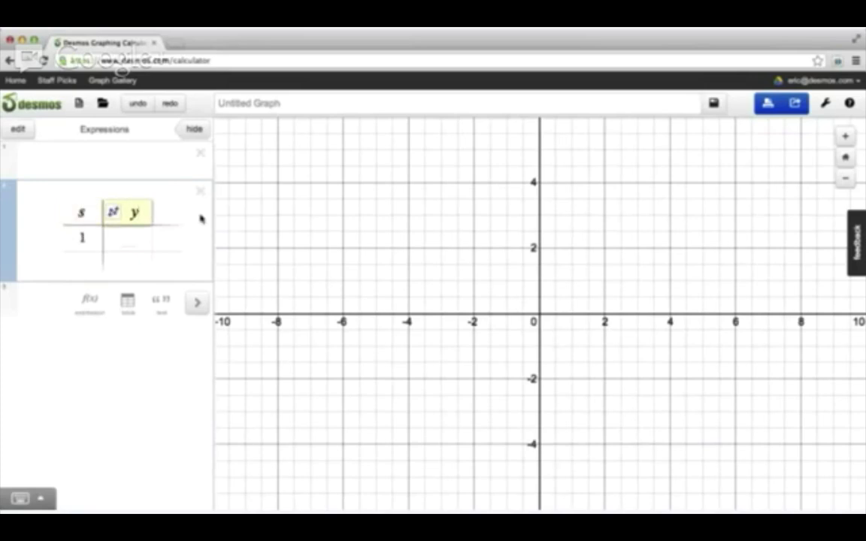
{"action": "key", "text": "shift+Left"}
{"action": "type", "text": "n"}
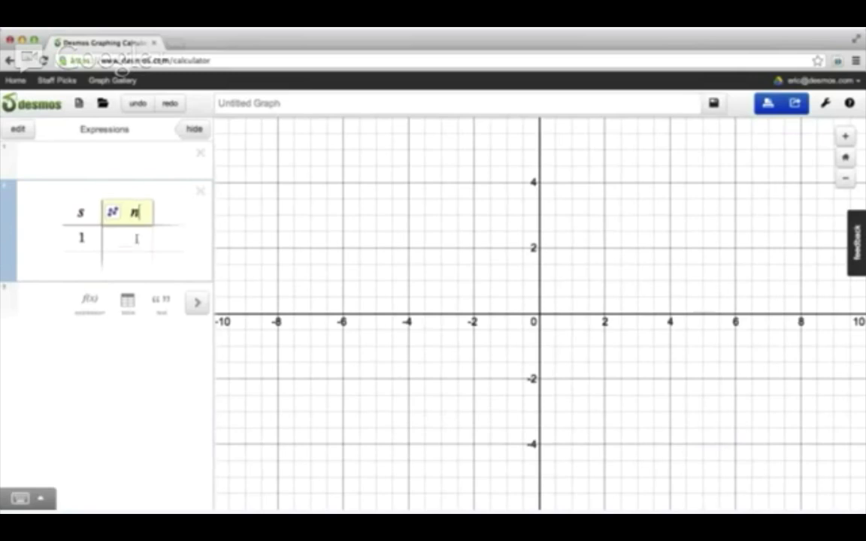
Step: Fill the table's first two rows with the points (0, 0) and (1, 1)
{"action": "left_click", "coordinate": [91, 239]}
{"action": "key", "text": "BackSpace"}
{"action": "type", "text": "0"}
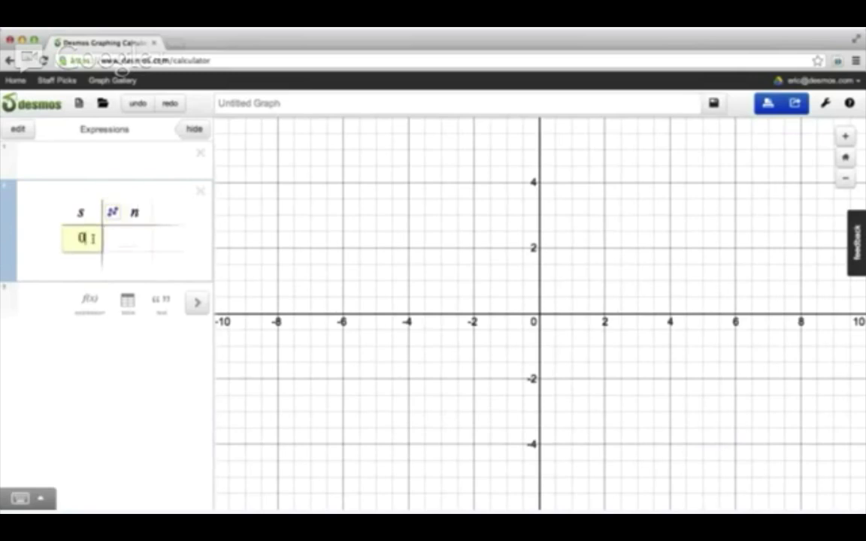
{"action": "left_click", "coordinate": [131, 240]}
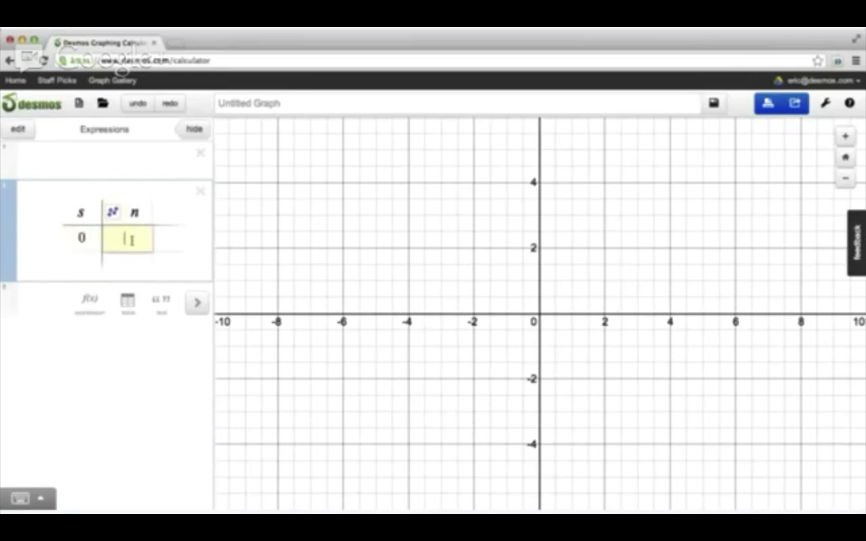
{"action": "type", "text": "0"}
{"action": "key", "text": "Return"}
{"action": "key", "text": "Left"}
{"action": "type", "text": "1"}
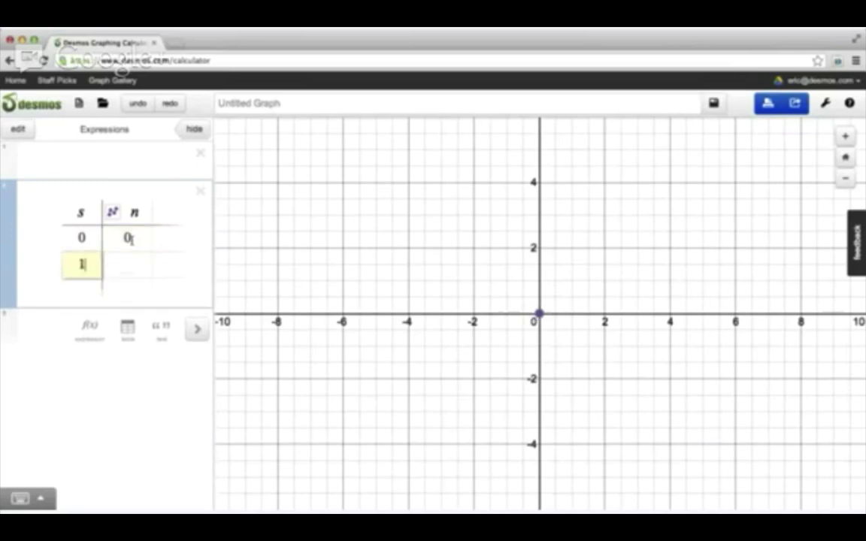
{"action": "key", "text": "Right"}
{"action": "type", "text": "1"}
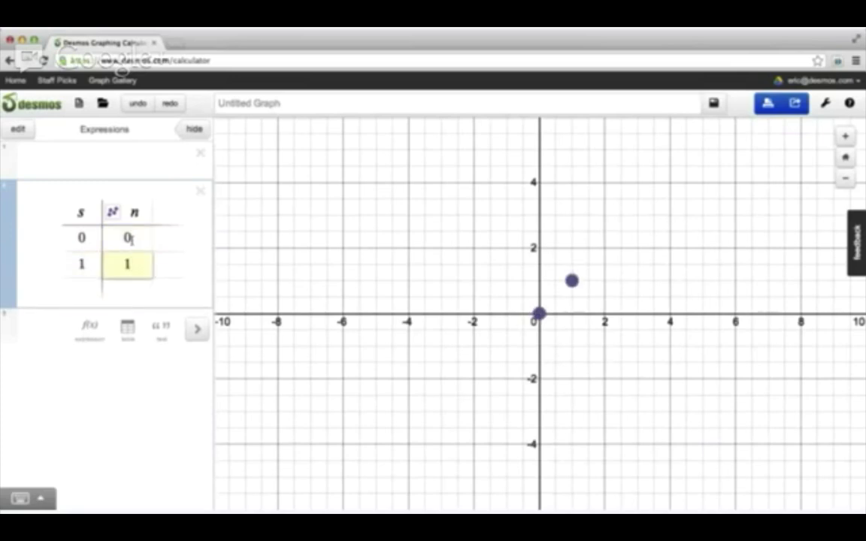
Step: Extend the s column below the second row with the values 2, 3 and 4
{"action": "key", "text": "Return"}
{"action": "key", "text": "Left"}
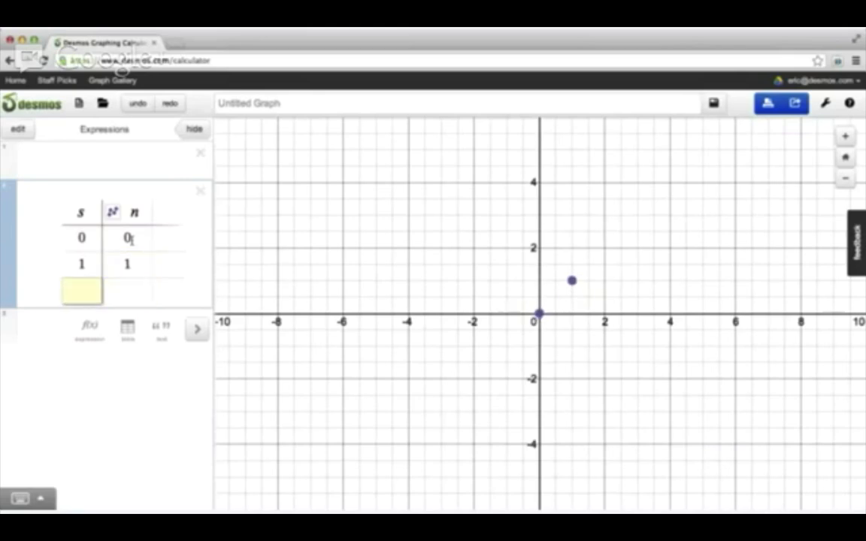
{"action": "type", "text": "2"}
{"action": "key", "text": "Return"}
{"action": "type", "text": "3"}
{"action": "key", "text": "Return"}
{"action": "type", "text": "4"}
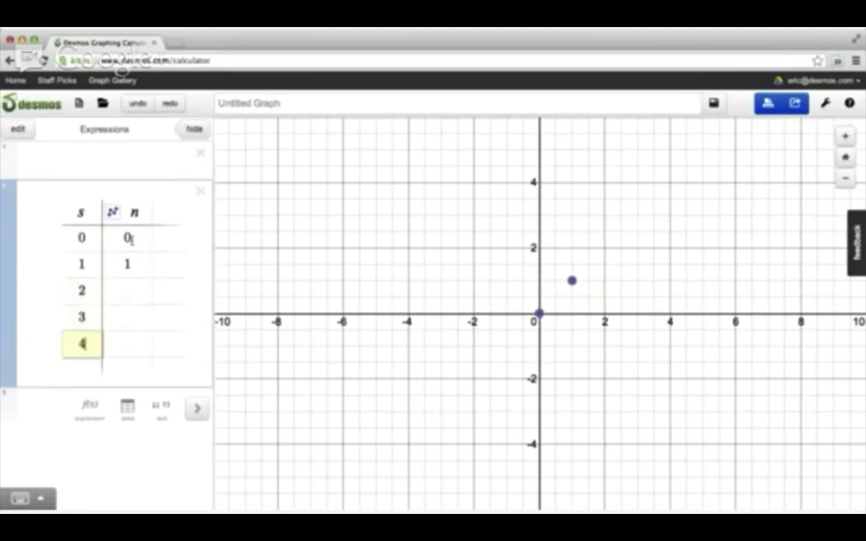
Step: Fill the n column for s values 2, 3 and 4 with 3, 7 and 15
{"action": "key", "text": "Up"}
{"action": "key", "text": "Up"}
{"action": "key", "text": "Right"}
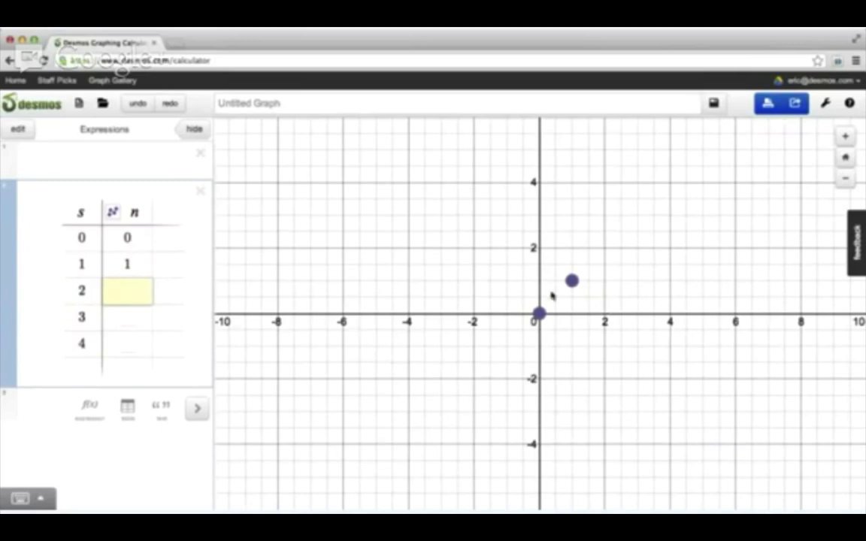
{"action": "scroll", "coordinate": [551, 296], "scroll_direction": "down", "scroll_amount": 2}
{"action": "scroll", "coordinate": [552, 295], "scroll_direction": "down", "scroll_amount": 2}
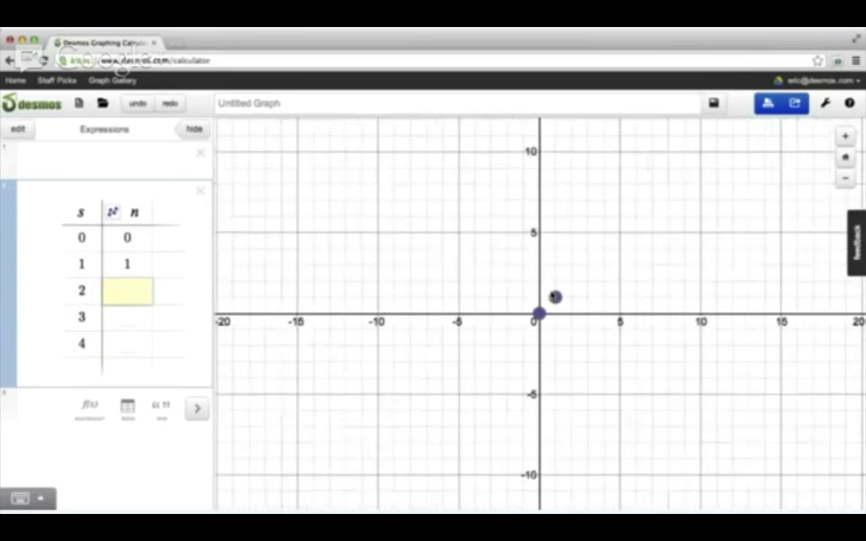
{"action": "scroll", "coordinate": [552, 295], "scroll_direction": "down", "scroll_amount": 1}
{"action": "left_click_drag", "start_coordinate": [553, 296], "coordinate": [552, 341]}
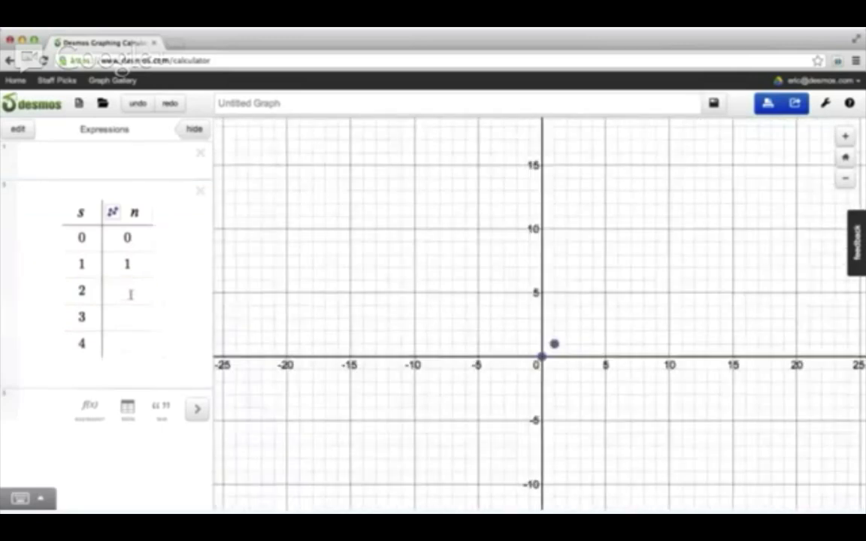
{"action": "left_click", "coordinate": [130, 295]}
{"action": "type", "text": "3"}
{"action": "key", "text": "Return"}
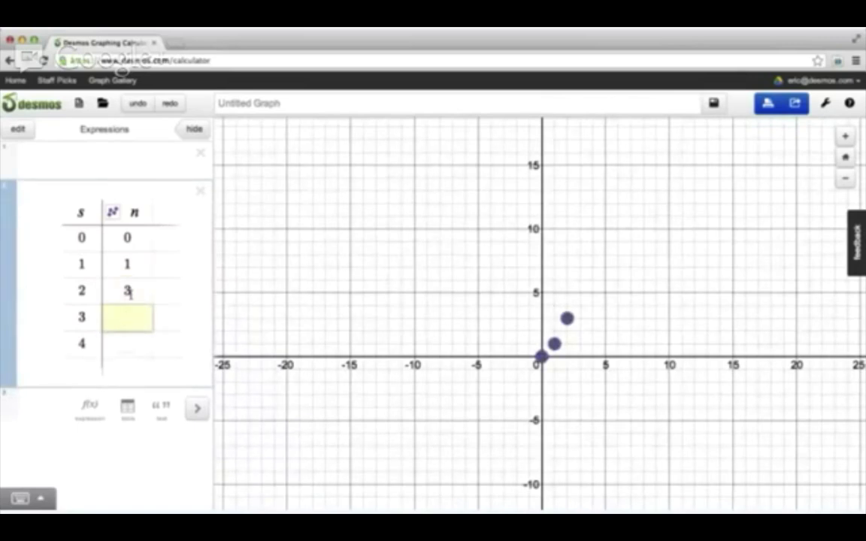
{"action": "type", "text": "7"}
{"action": "key", "text": "Return"}
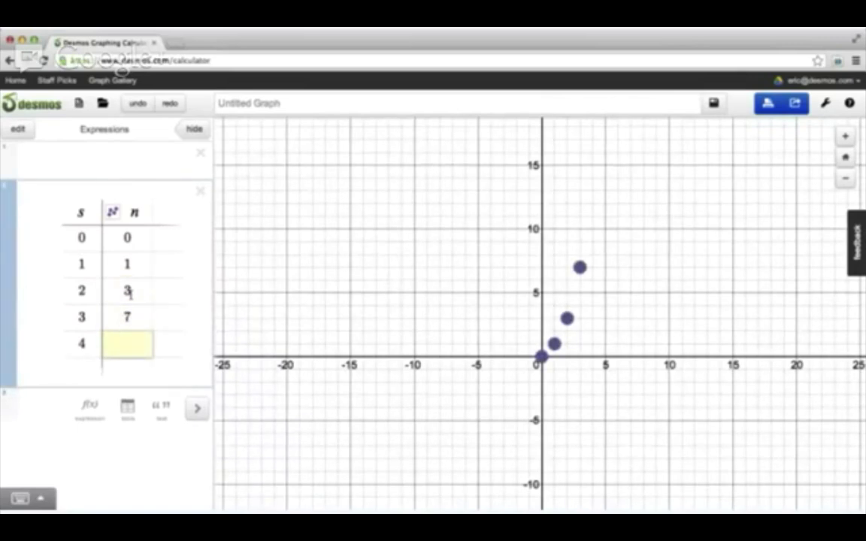
{"action": "type", "text": "15"}
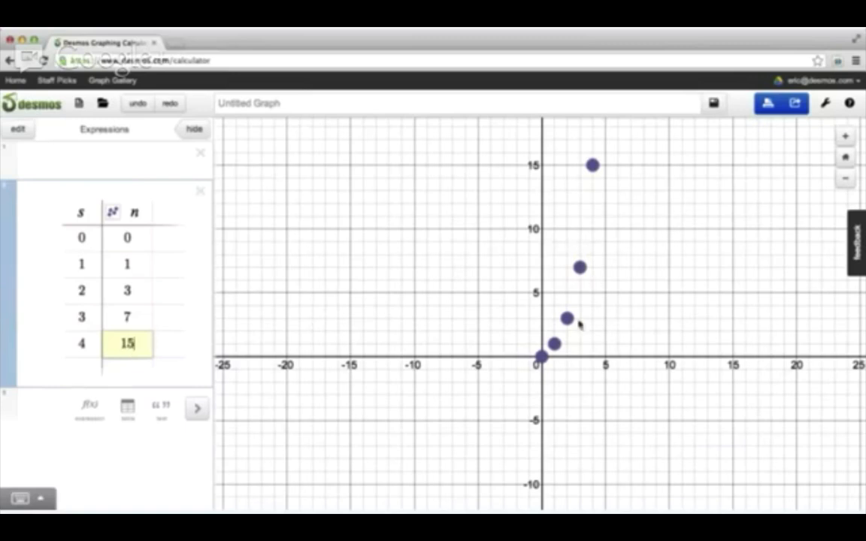
Step: Define the function f(x)=5x in the empty first expression
{"action": "scroll", "coordinate": [609, 316], "scroll_direction": "down", "scroll_amount": 1}
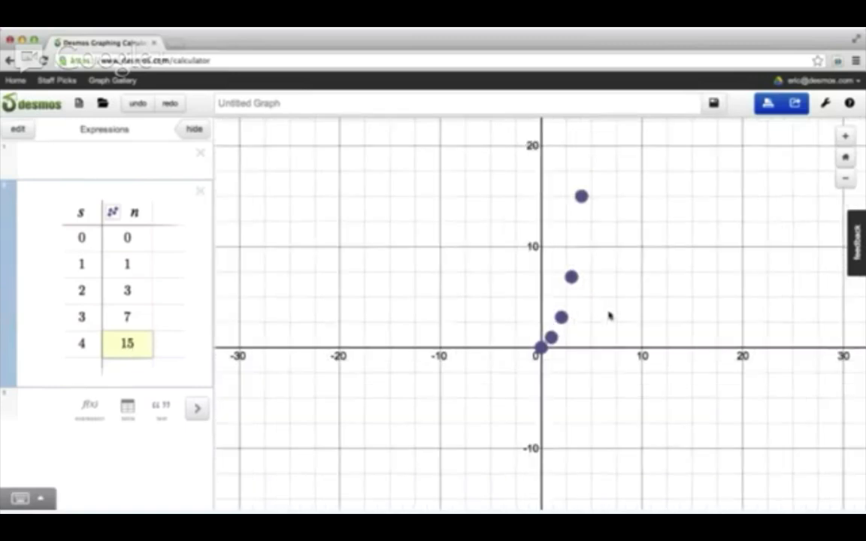
{"action": "scroll", "coordinate": [609, 315], "scroll_direction": "up", "scroll_amount": 1}
{"action": "left_click", "coordinate": [609, 316]}
{"action": "left_click_drag", "start_coordinate": [652, 154], "coordinate": [616, 241]}
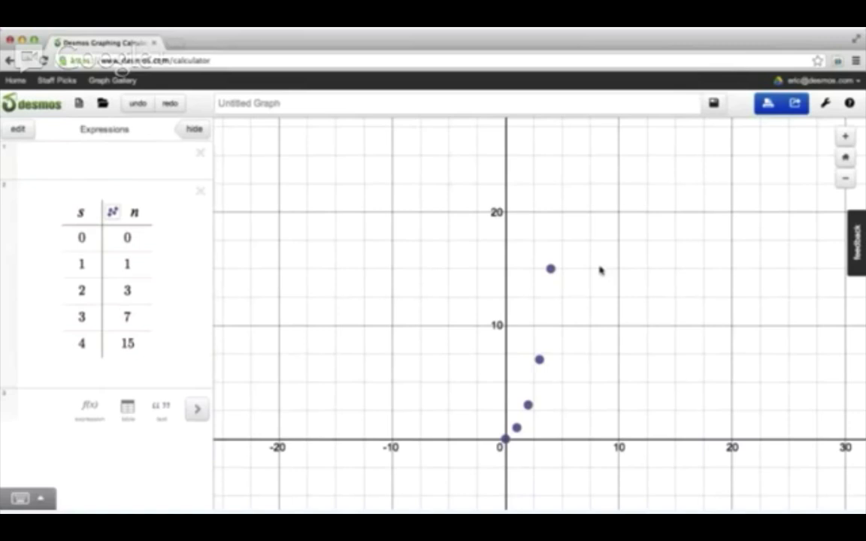
{"action": "left_click", "coordinate": [99, 166]}
{"action": "type", "text": "f(x)"}
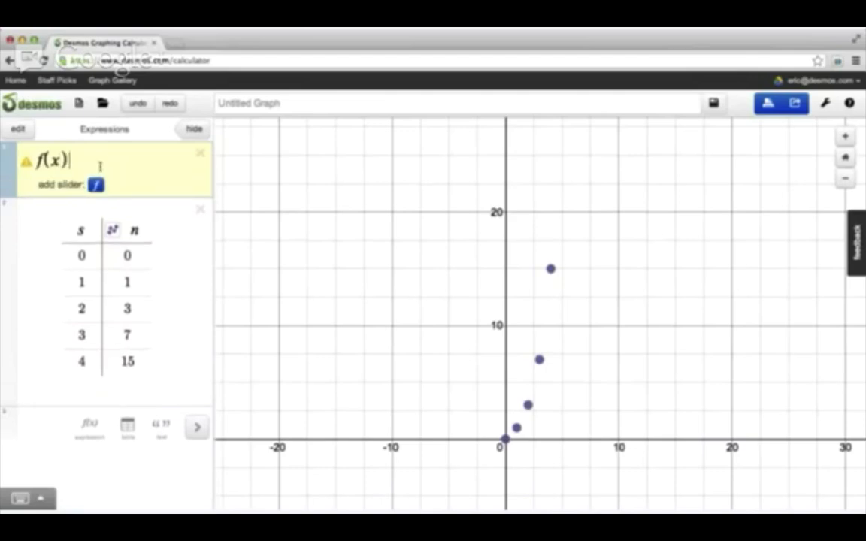
{"action": "type", "text": "="}
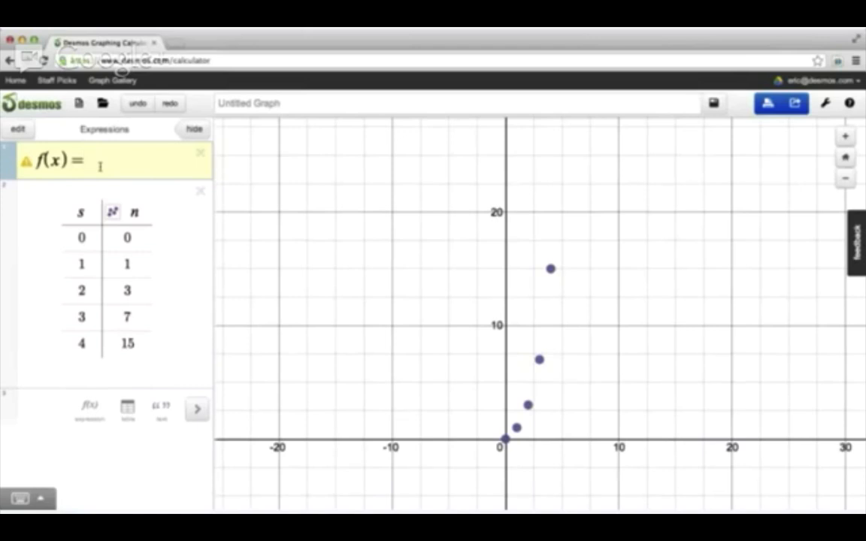
{"action": "type", "text": "5x"}
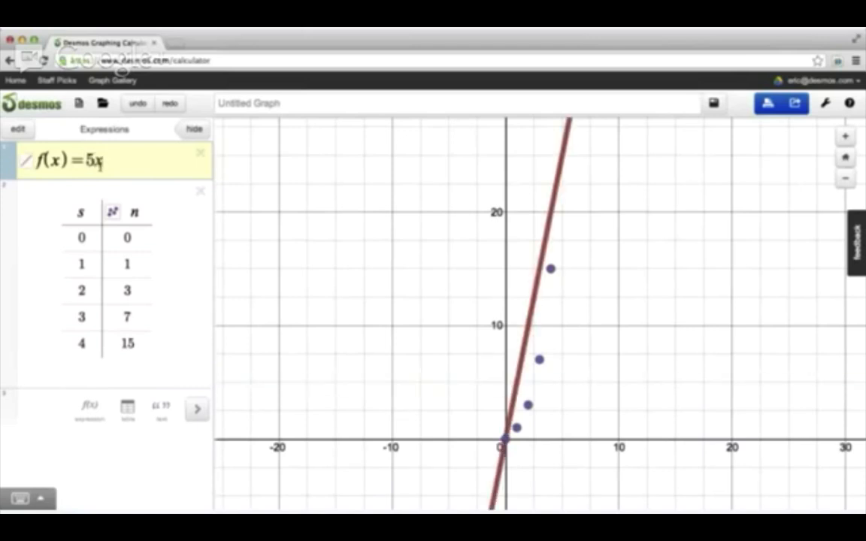
Step: Try the line against the table's points with its slope changed to 3, then to 2
{"action": "key", "text": "Left"}
{"action": "key", "text": "shift+Left"}
{"action": "type", "text": "3"}
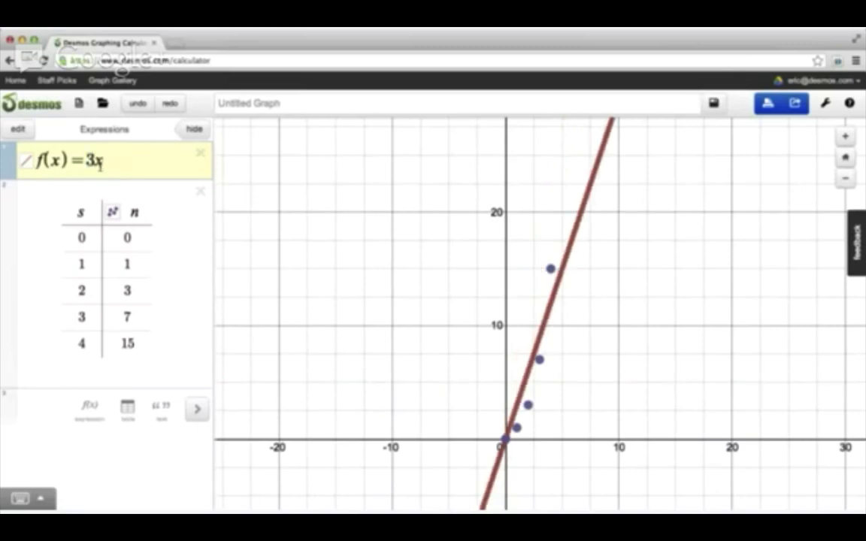
{"action": "key", "text": "shift+Left"}
{"action": "type", "text": "2"}
Step: Replace the slope in f(x) with the parameter m, add a slider for it, and set m to 2.68
{"action": "key", "text": "shift+Left"}
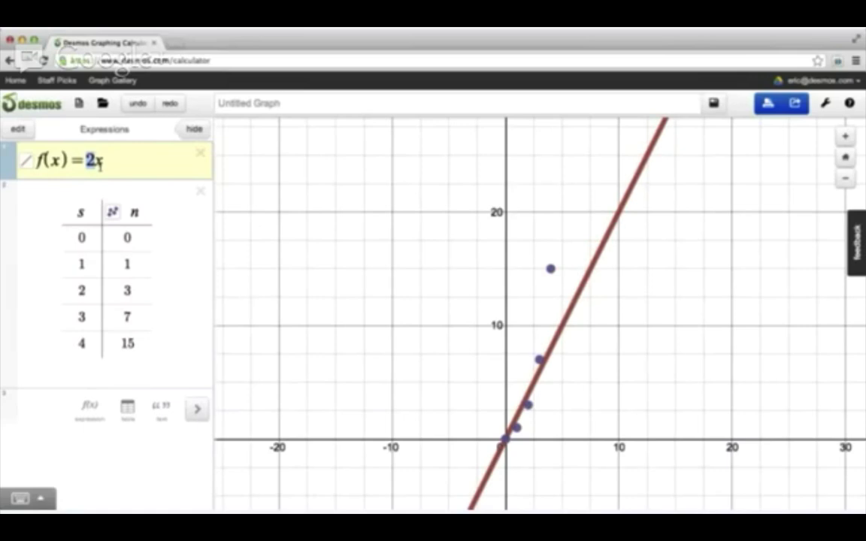
{"action": "type", "text": "m"}
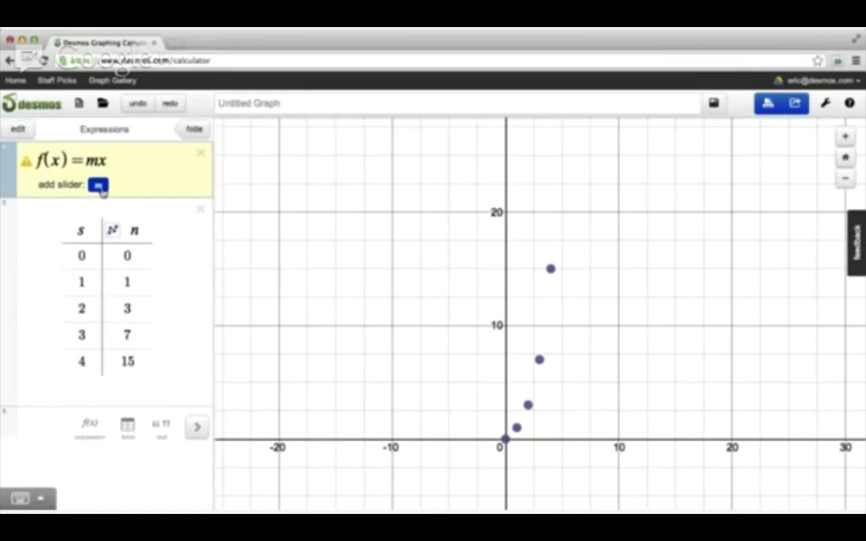
{"action": "left_click", "coordinate": [100, 187]}
{"action": "left_click_drag", "start_coordinate": [122, 224], "coordinate": [132, 224]}
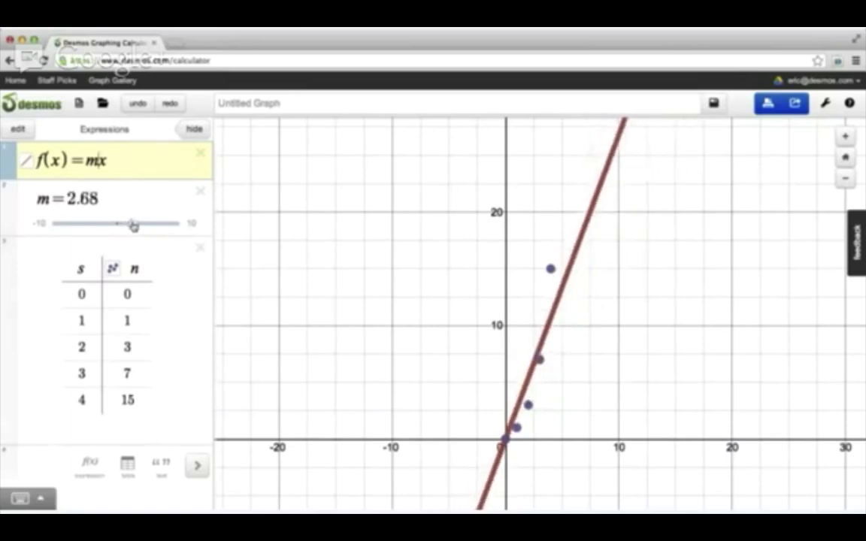
Step: Replace the right side of f(x) with the quadratic ax^2+bx+c
{"action": "left_click", "coordinate": [116, 168]}
{"action": "key", "text": "BackSpace"}
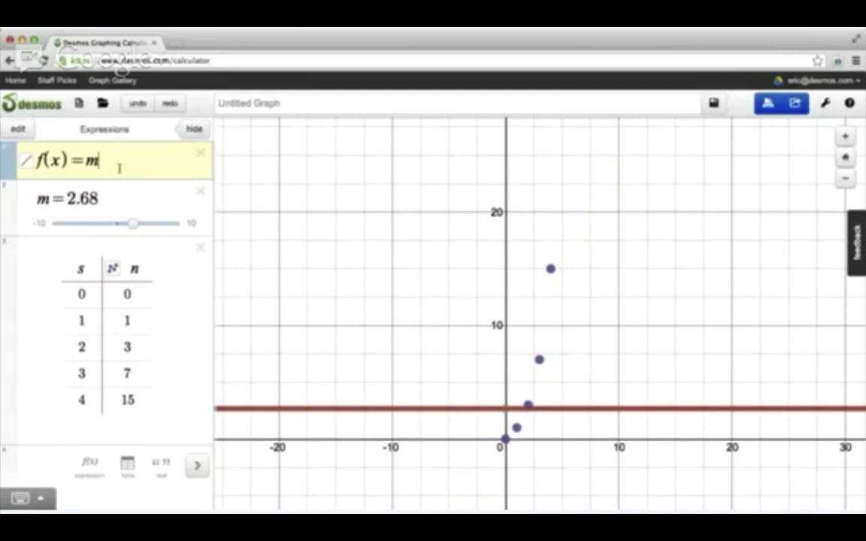
{"action": "key", "text": "BackSpace"}
{"action": "type", "text": "ax"}
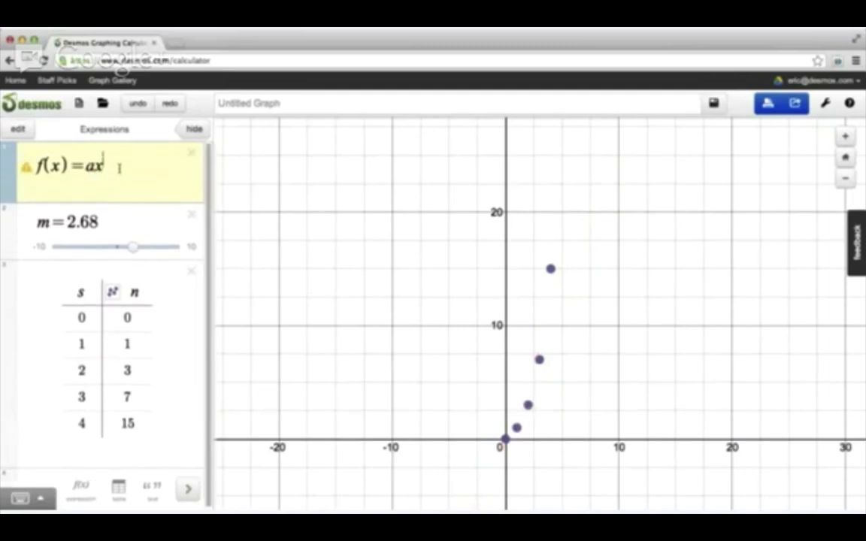
{"action": "type", "text": "^2+bx+c"}
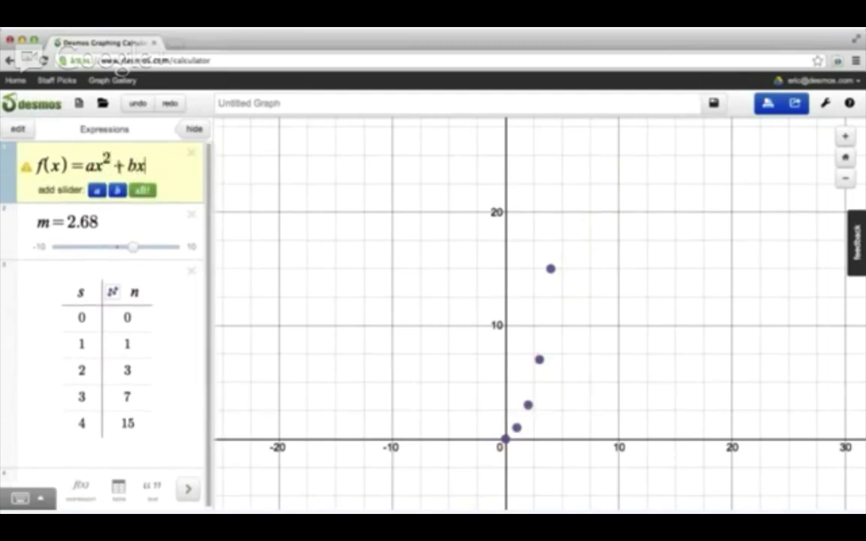
Step: Delete the m slider and remove the constant term c from f(x), leaving ax^2+bx
{"action": "left_click", "coordinate": [191, 215]}
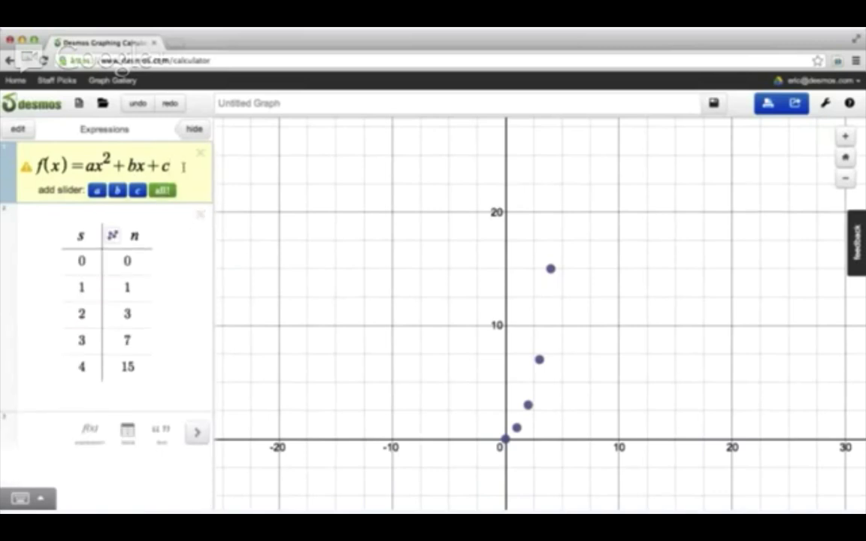
{"action": "key", "text": "BackSpace"}
{"action": "key", "text": "BackSpace"}
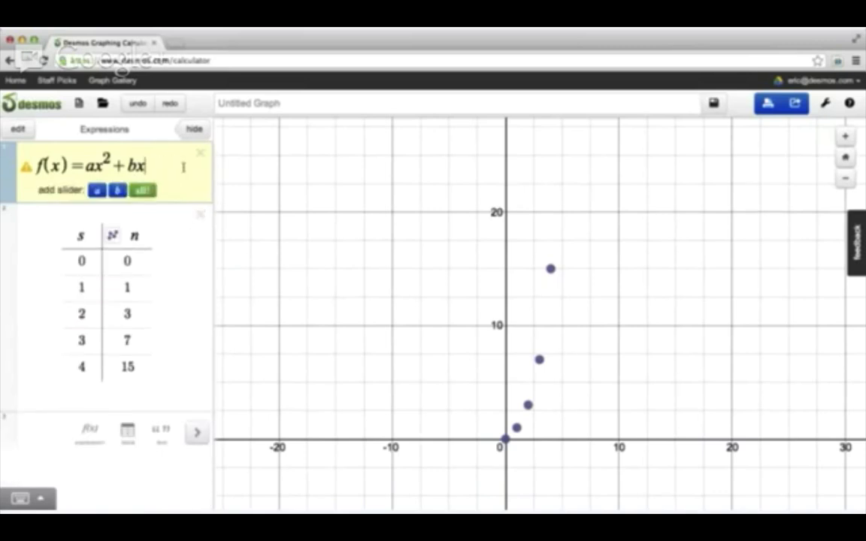
Step: Add sliders for a and b and set a to 0.7
{"action": "left_click", "coordinate": [143, 190]}
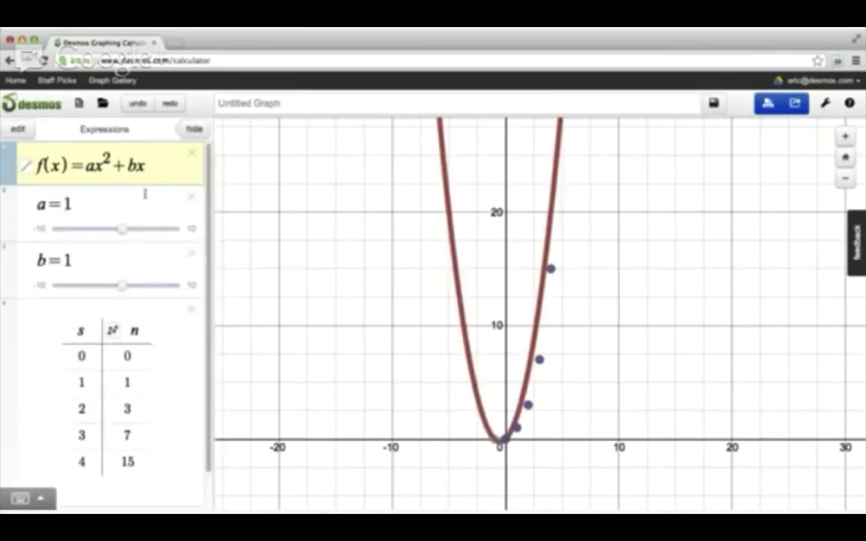
{"action": "left_click_drag", "start_coordinate": [125, 232], "coordinate": [121, 230]}
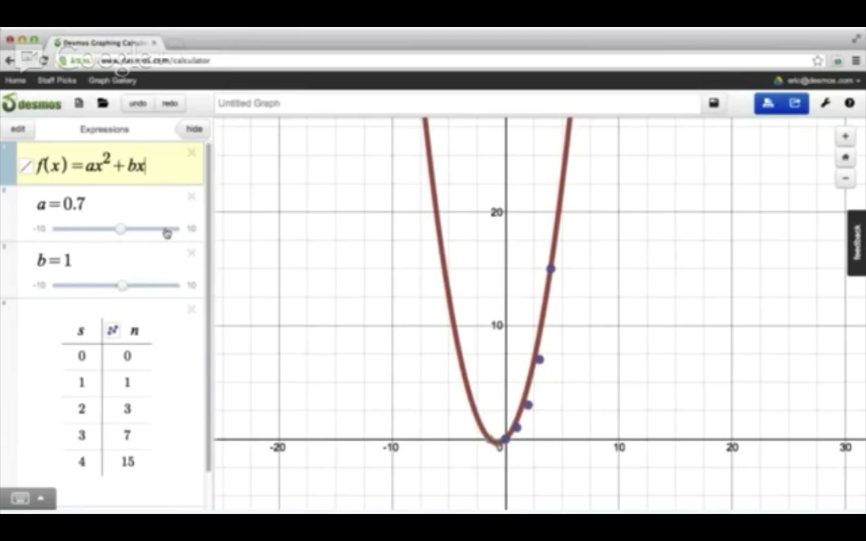
{"action": "left_click", "coordinate": [649, 348]}
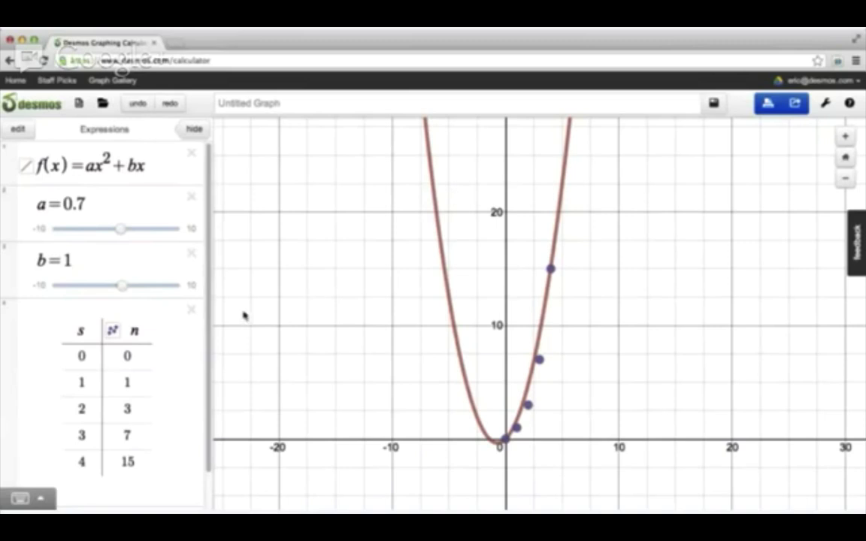
Step: Add a third column to the table with the heading f(s)
{"action": "left_click", "coordinate": [142, 330]}
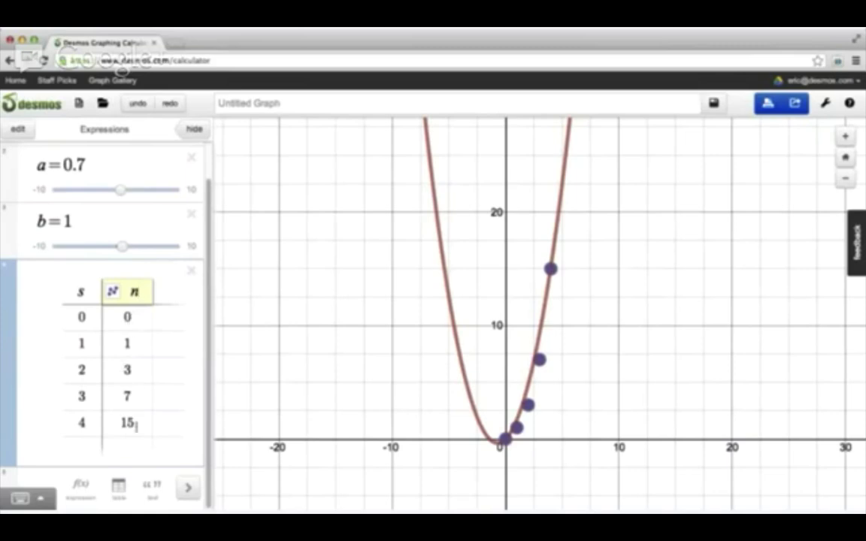
{"action": "left_click", "coordinate": [164, 290]}
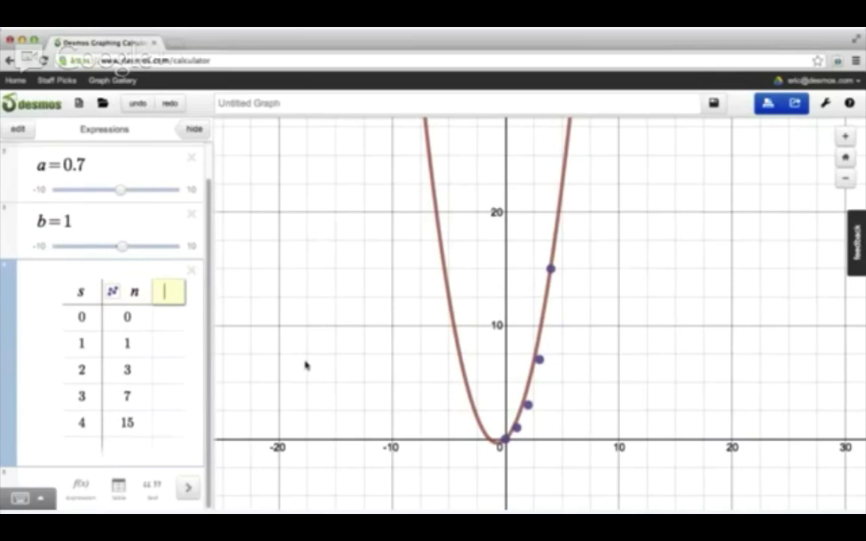
{"action": "type", "text": "f("}
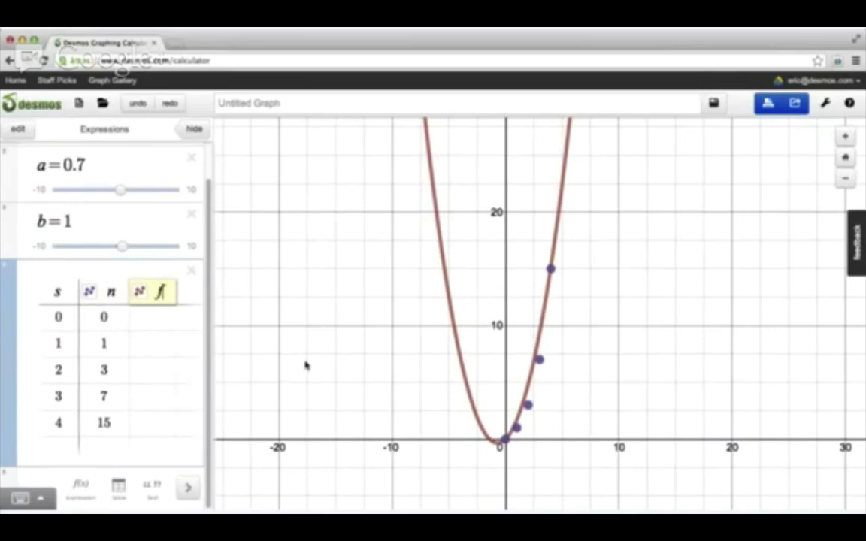
{"action": "type", "text": "s"}
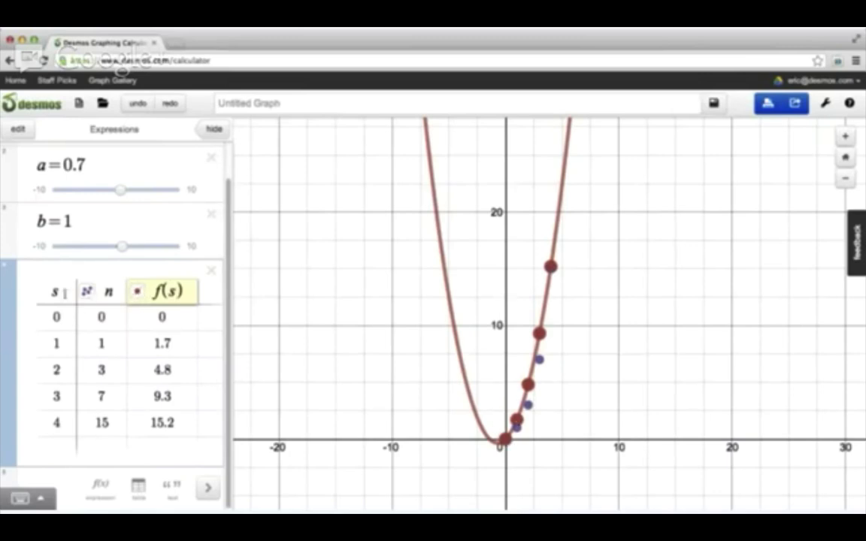
Step: Change the heading of the f(s) column to n-f(s) to compute the residuals
{"action": "left_click", "coordinate": [108, 291]}
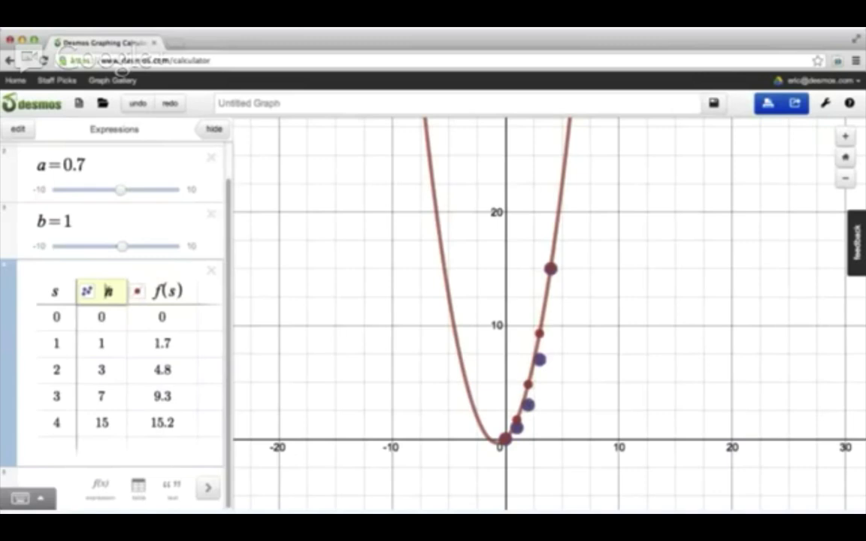
{"action": "left_click", "coordinate": [139, 291]}
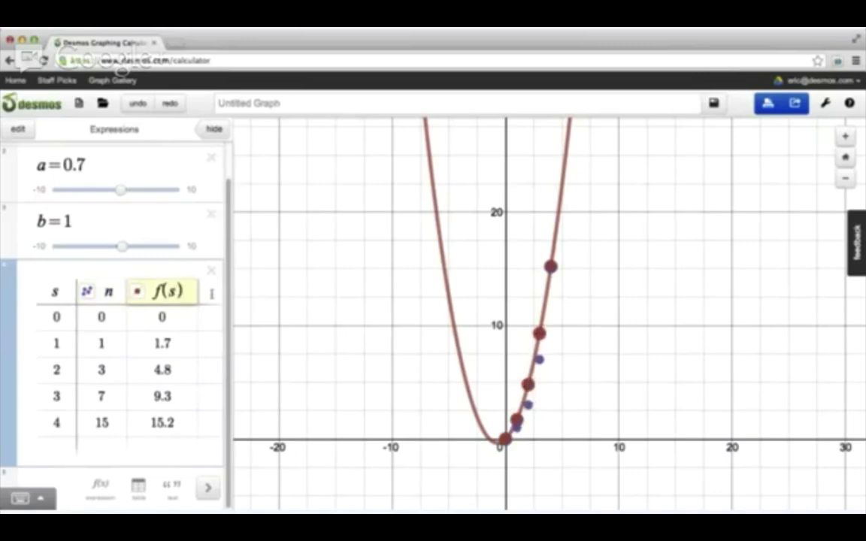
{"action": "key", "text": "Left"}
{"action": "key", "text": "Left"}
{"action": "key", "text": "Left"}
{"action": "type", "text": "n-"}
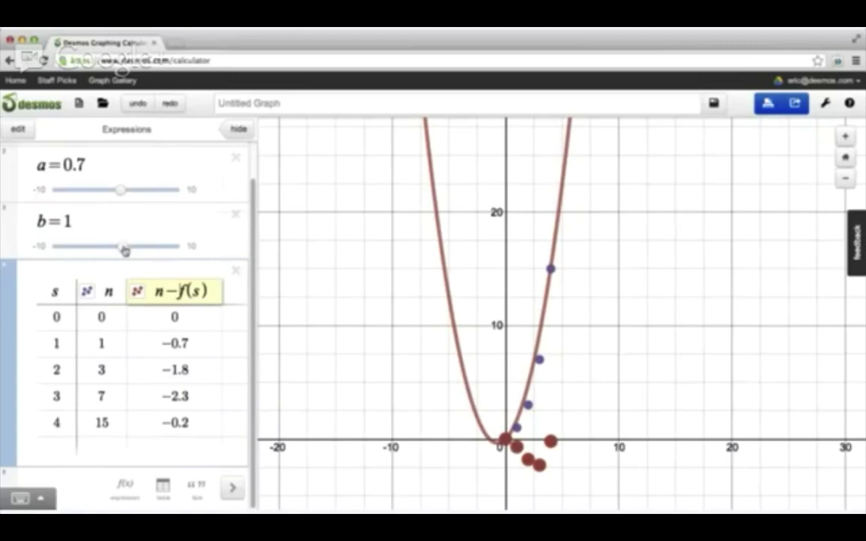
Step: Try to reduce the residuals by setting b to 0.23 and a to 0.8 with the sliders
{"action": "mouse_move", "coordinate": [124, 249]}
{"action": "left_mouse_down"}
{"action": "mouse_move", "coordinate": [110, 249]}
{"action": "mouse_move", "coordinate": [118, 250]}
{"action": "left_mouse_up"}
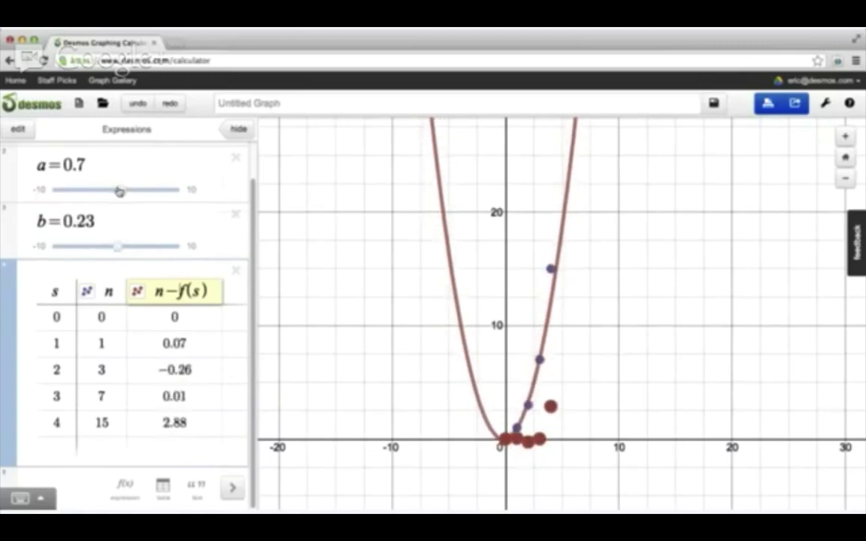
{"action": "left_click_drag", "start_coordinate": [122, 191], "coordinate": [122, 191]}
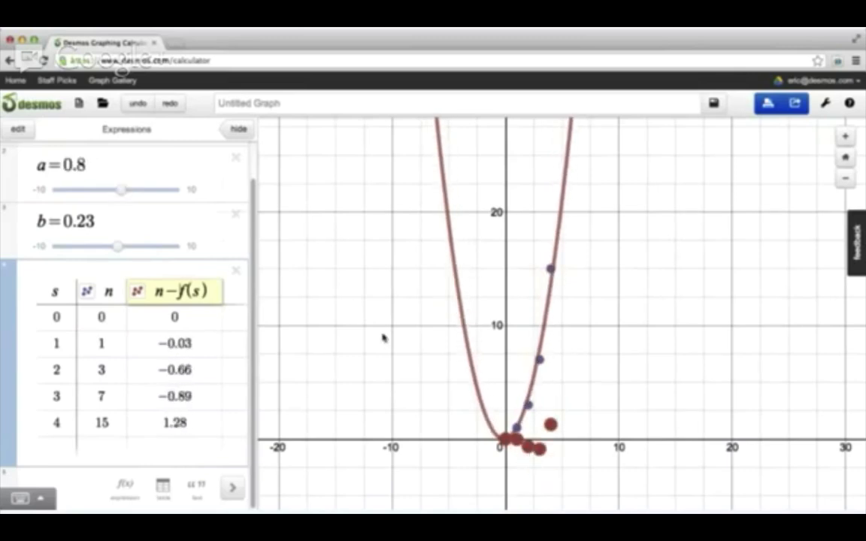
{"action": "scroll", "coordinate": [385, 344], "scroll_direction": "up", "scroll_amount": 3}
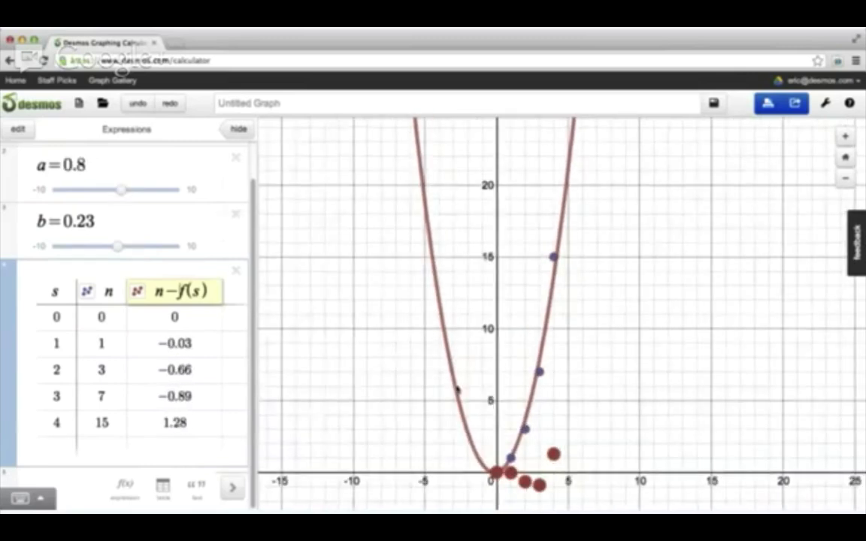
{"action": "left_click_drag", "start_coordinate": [457, 391], "coordinate": [470, 347]}
{"action": "scroll", "coordinate": [469, 348], "scroll_direction": "up", "scroll_amount": 5}
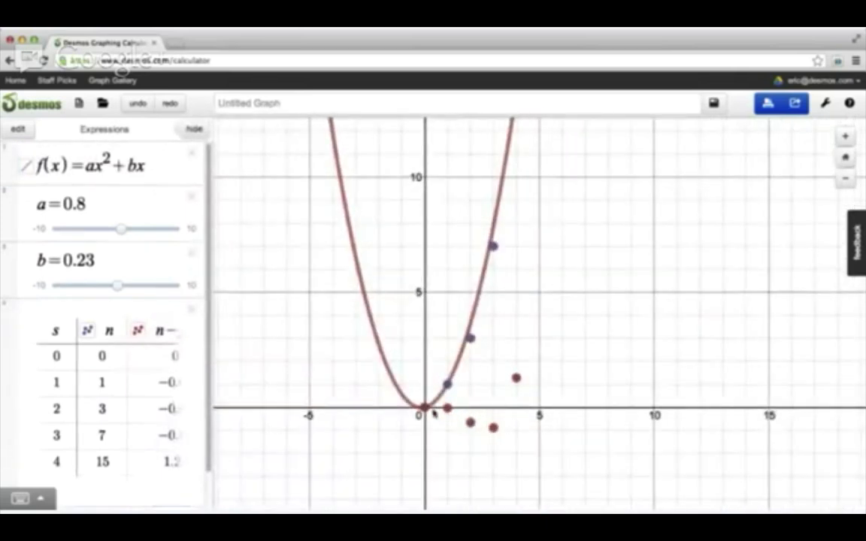
Step: Examine the residuals in the n-f(s) column row by row against the n values and plotted points
{"action": "left_click", "coordinate": [175, 333]}
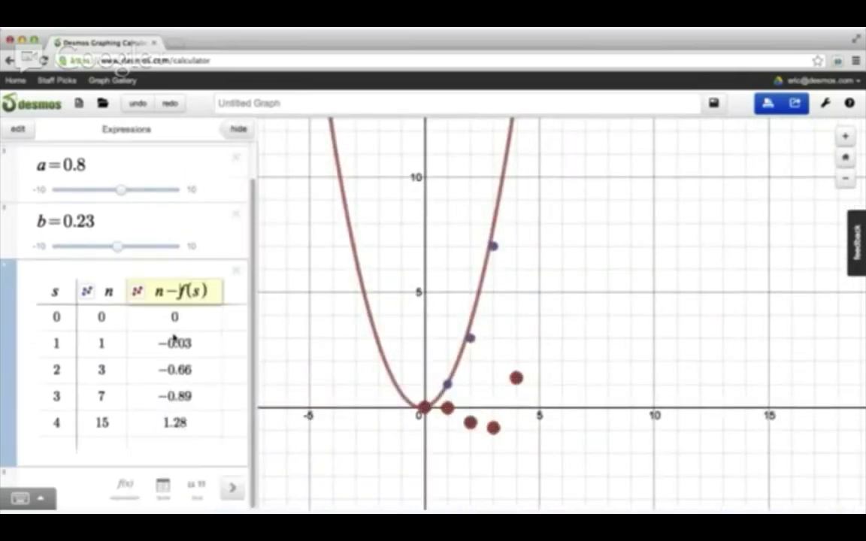
{"action": "left_click", "coordinate": [182, 324]}
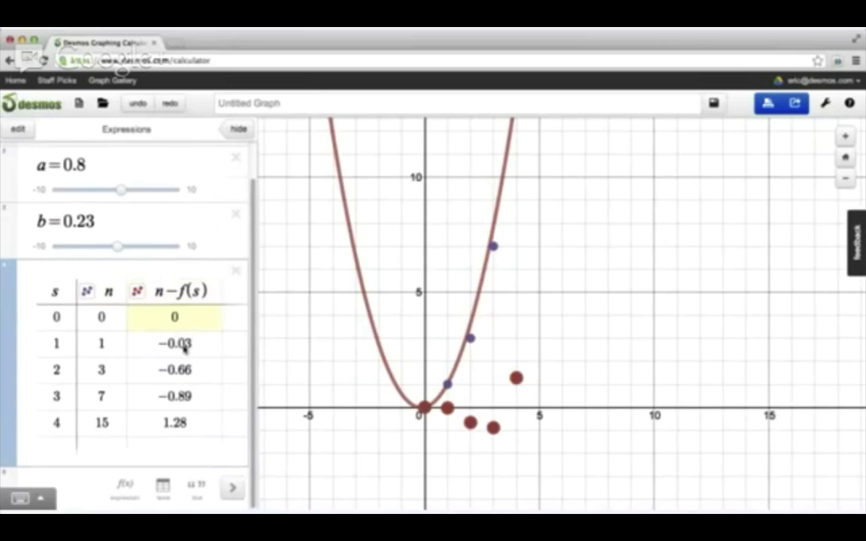
{"action": "left_click", "coordinate": [185, 369]}
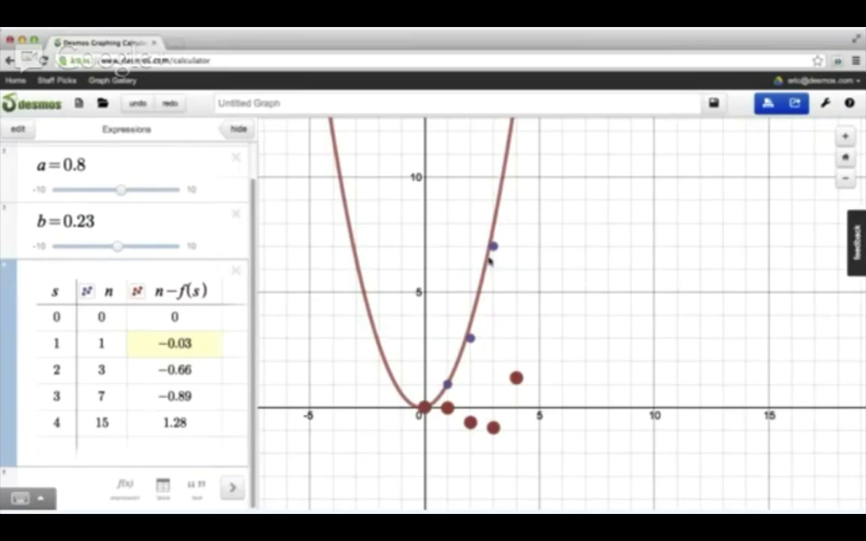
{"action": "left_click", "coordinate": [104, 343]}
{"action": "left_click", "coordinate": [113, 371]}
{"action": "left_click", "coordinate": [109, 394]}
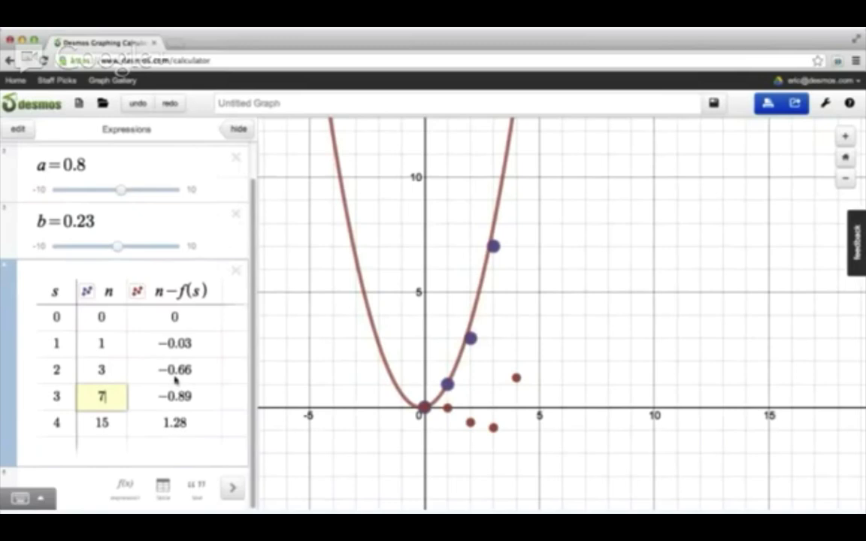
Step: Restore the third column's heading to f(s) and add a fourth column headed n-f(s)
{"action": "left_click", "coordinate": [208, 291]}
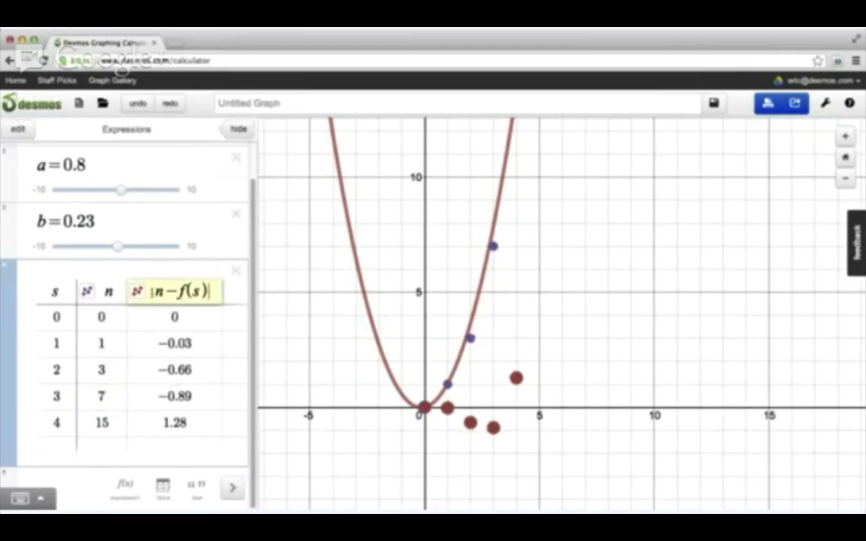
{"action": "left_click", "coordinate": [178, 292]}
{"action": "key", "text": "BackSpace"}
{"action": "key", "text": "BackSpace"}
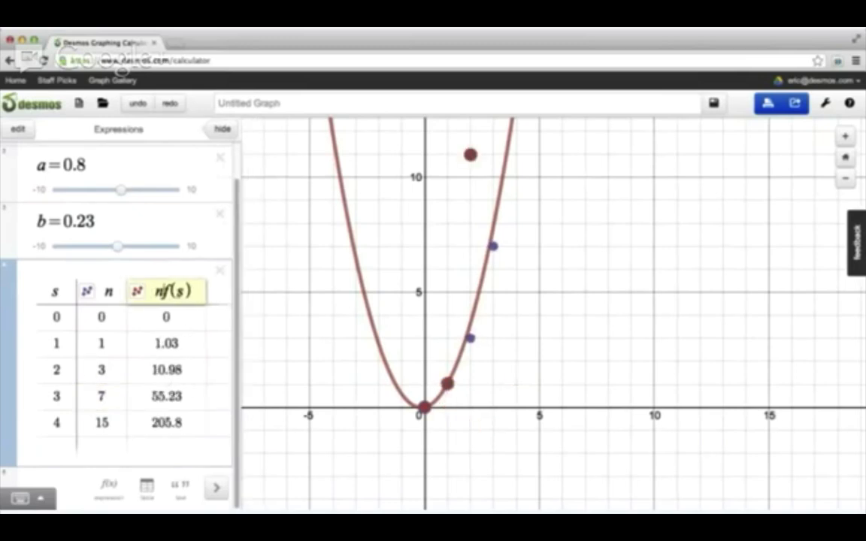
{"action": "left_click", "coordinate": [208, 292]}
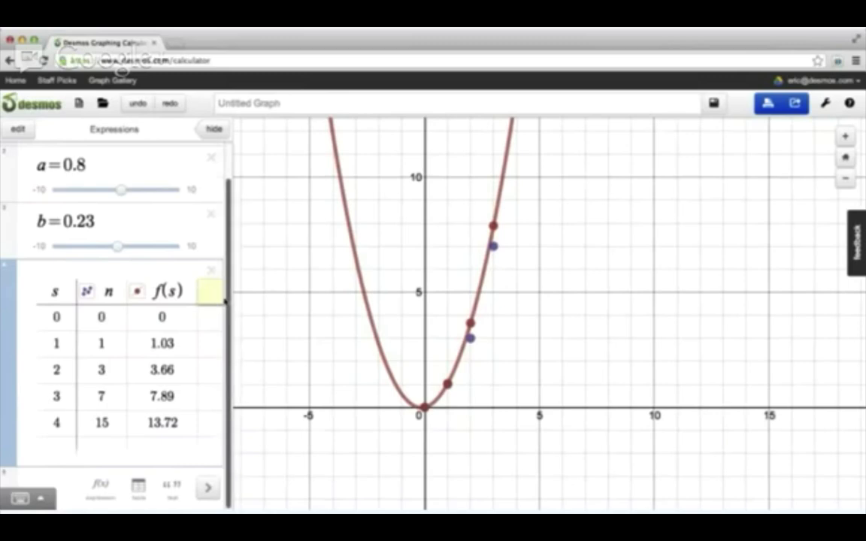
{"action": "type", "text": "n-f("}
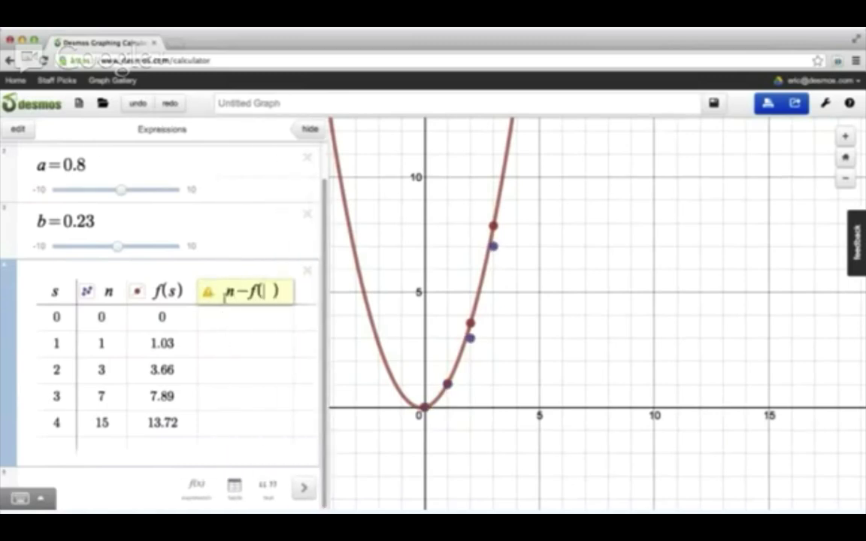
{"action": "type", "text": "s"}
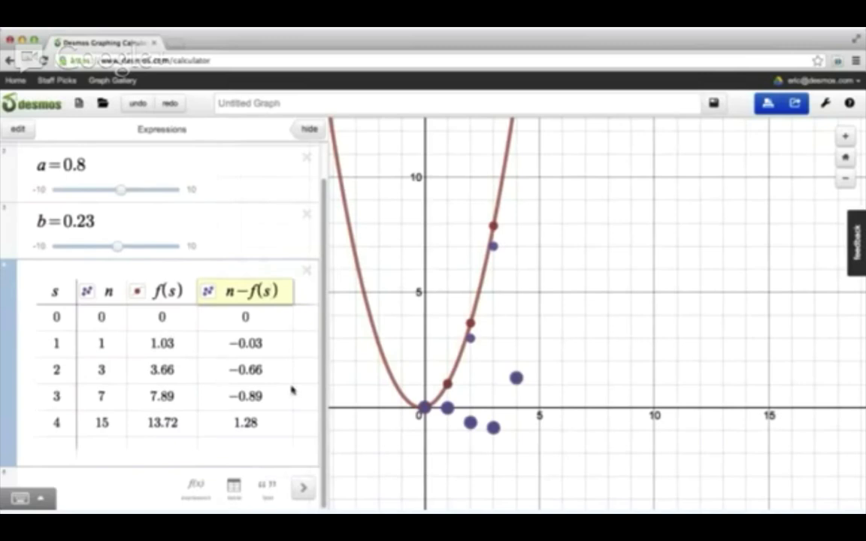
Step: Try b at 0.61 while watching the residuals, and finish with b set to 0 and a set to 0.7
{"action": "left_click", "coordinate": [250, 422]}
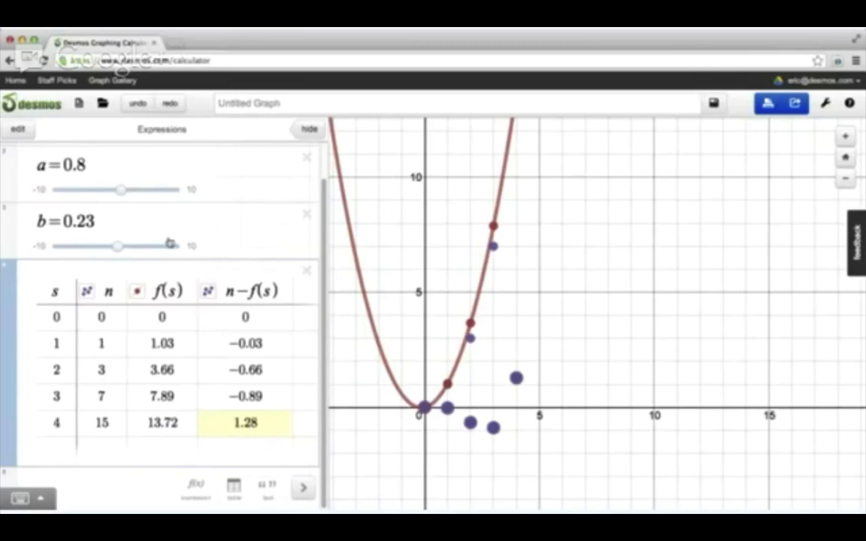
{"action": "left_click_drag", "start_coordinate": [118, 248], "coordinate": [120, 250]}
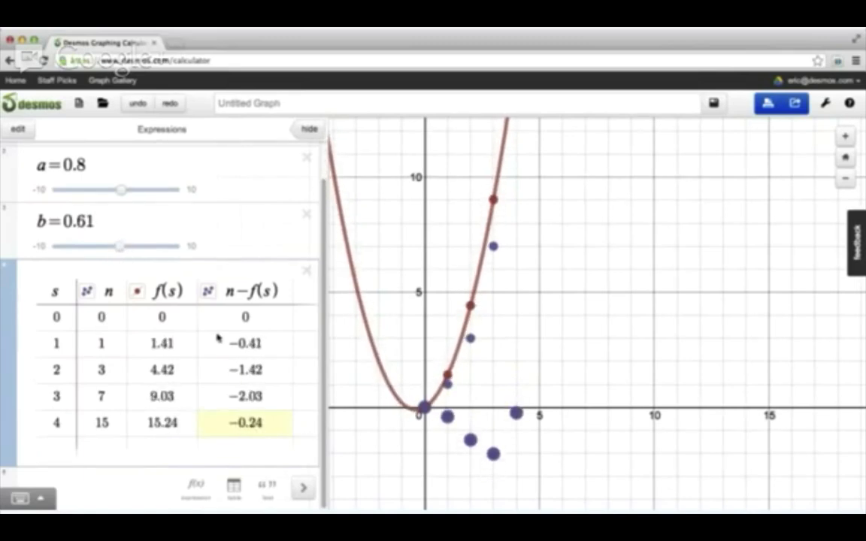
{"action": "left_click_drag", "start_coordinate": [122, 250], "coordinate": [121, 250]}
{"action": "left_click", "coordinate": [102, 222]}
{"action": "key", "text": "BackSpace"}
{"action": "key", "text": "BackSpace"}
{"action": "key", "text": "BackSpace"}
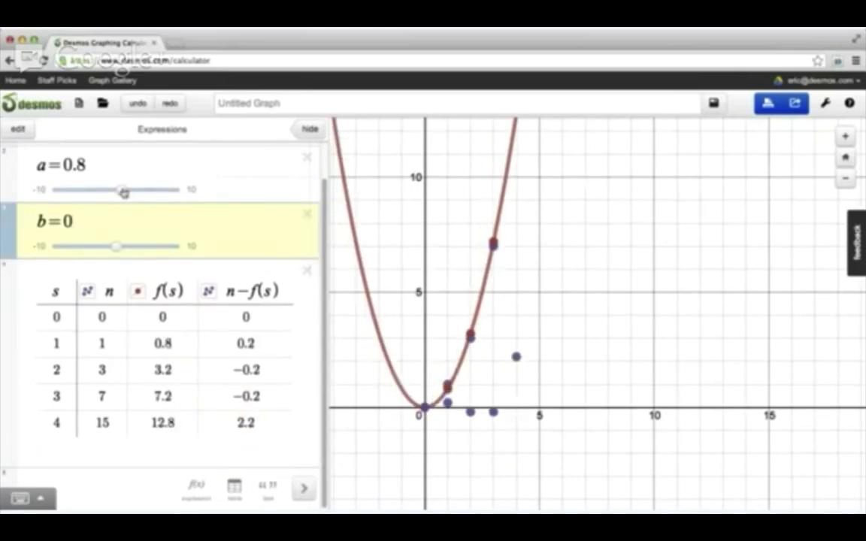
{"action": "left_click_drag", "start_coordinate": [116, 192], "coordinate": [120, 190]}
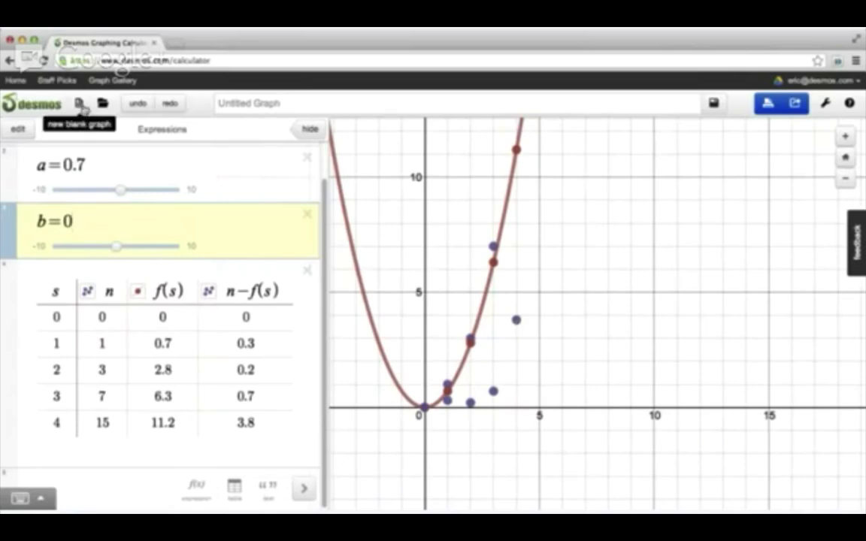
Step: Start a new blank graph and plot sin(x-a) with a slider for a
{"action": "left_click", "coordinate": [79, 103]}
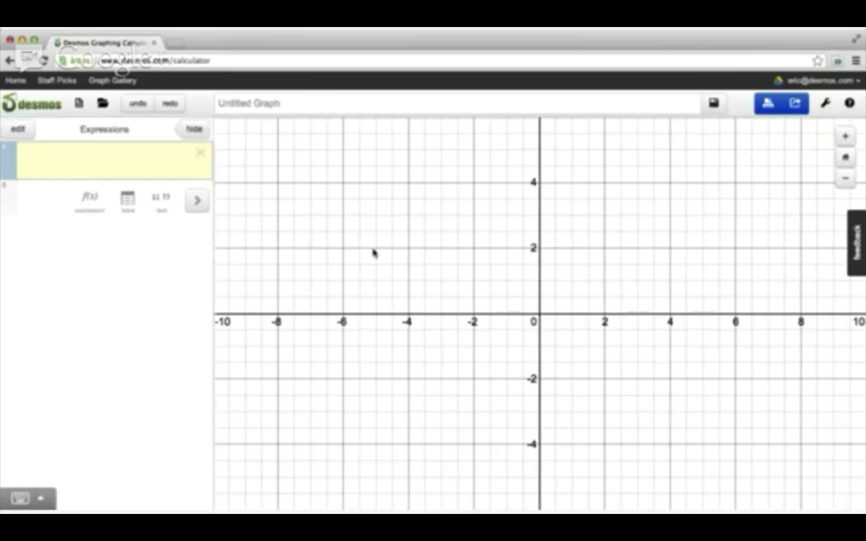
{"action": "type", "text": "f"}
{"action": "key", "text": "BackSpace"}
{"action": "type", "text": "sin(x-a"}
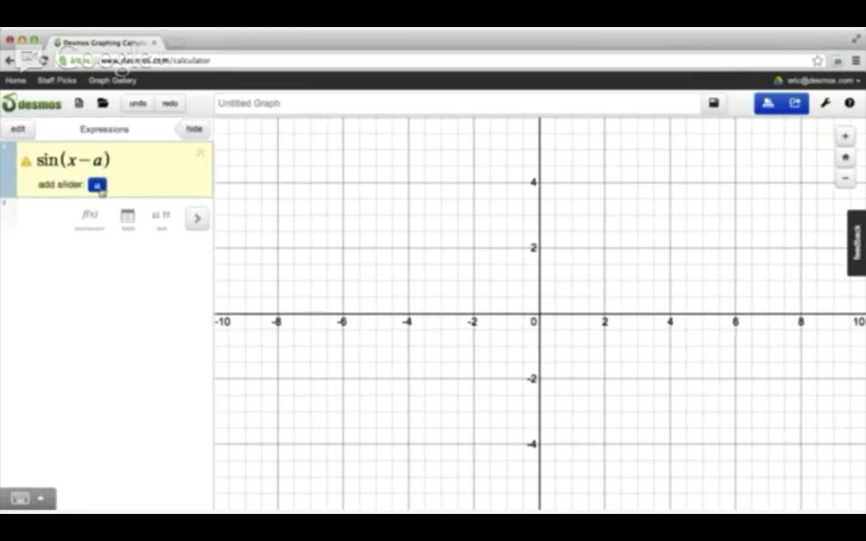
{"action": "left_click", "coordinate": [96, 171]}
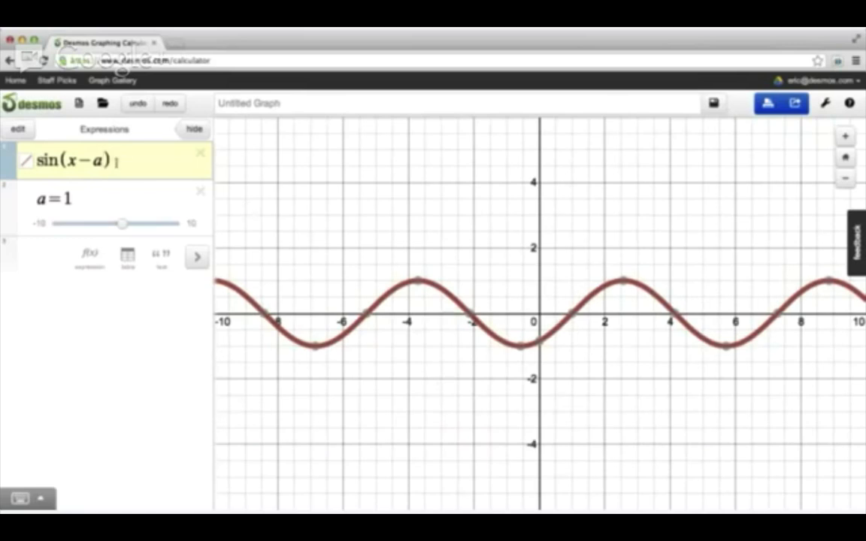
Step: Convert the sin(x-a) expression into a table and hide its curve so only the points are shown
{"action": "left_click", "coordinate": [19, 130]}
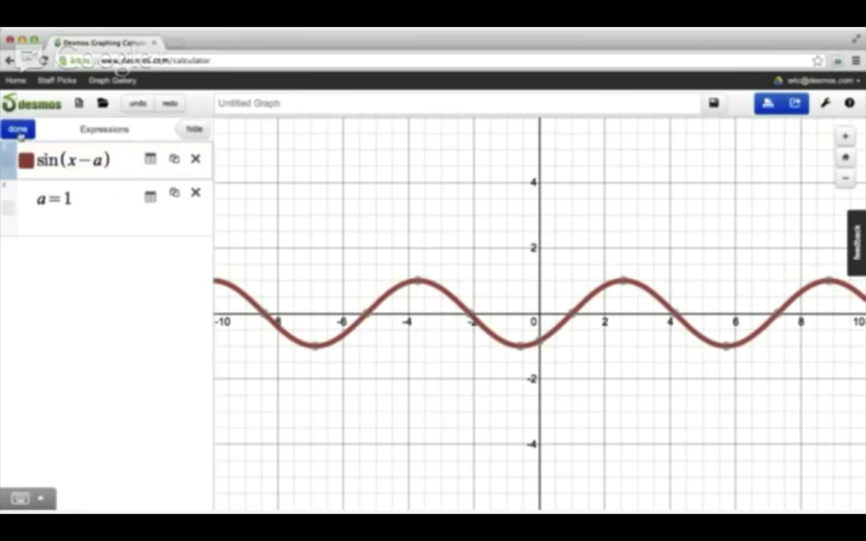
{"action": "left_click", "coordinate": [151, 159]}
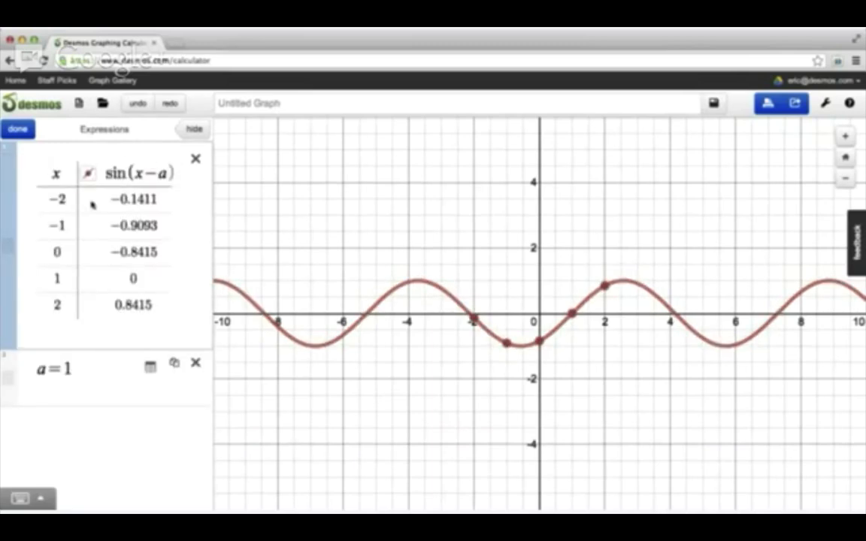
{"action": "left_click", "coordinate": [87, 173]}
{"action": "left_click", "coordinate": [96, 224]}
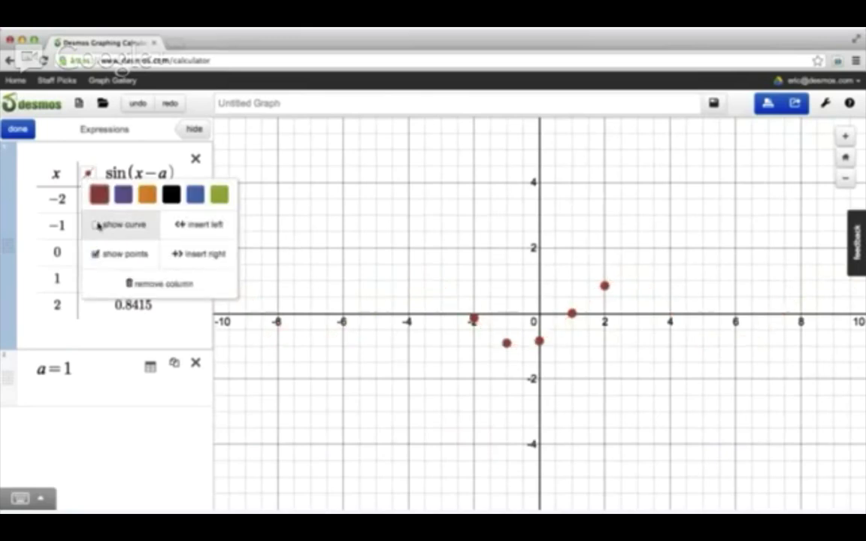
Step: Show the curve of the sin(x-a) column again together with its points
{"action": "left_click", "coordinate": [96, 224]}
{"action": "left_click", "coordinate": [96, 255]}
{"action": "left_click", "coordinate": [97, 255]}
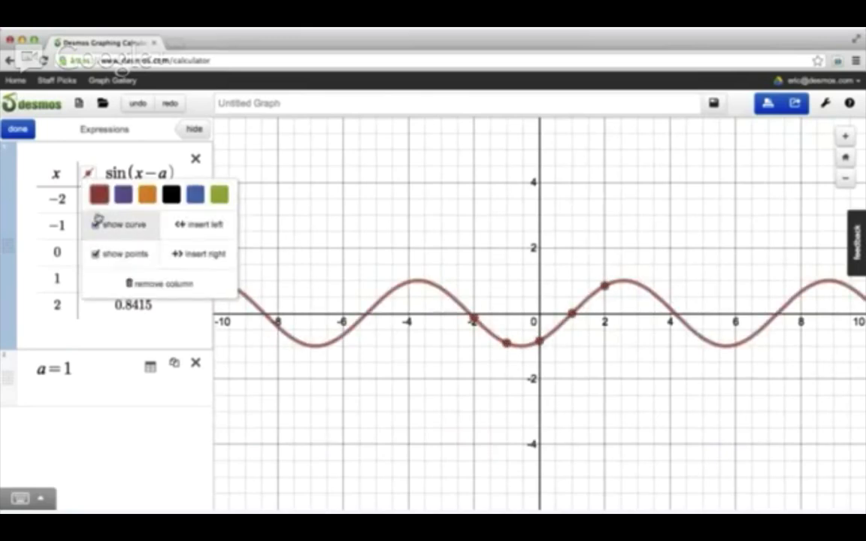
{"action": "left_click", "coordinate": [89, 173]}
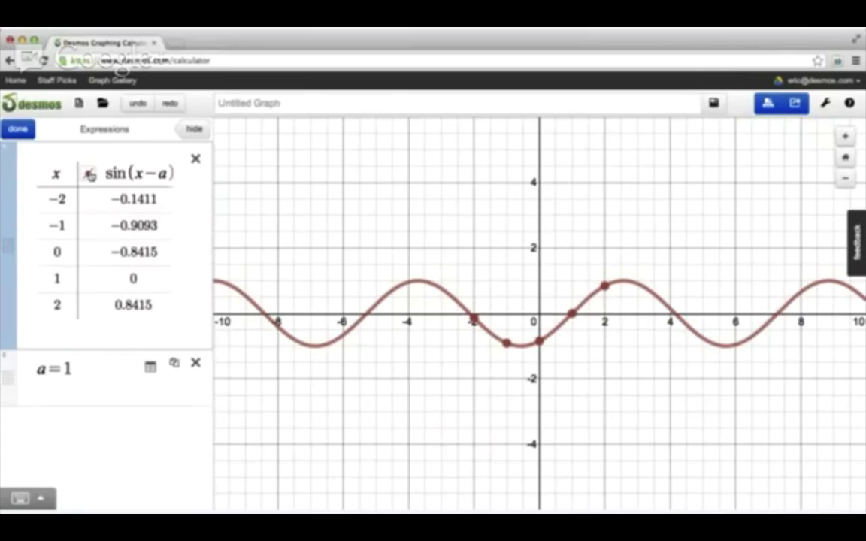
Step: Step through the table's x values from the first row to the last and back to the first
{"action": "left_click", "coordinate": [71, 200]}
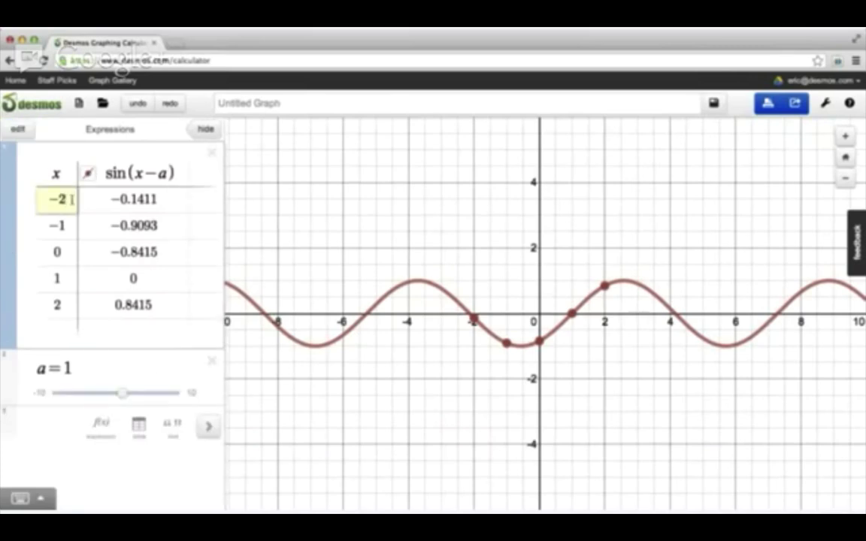
{"action": "key", "text": "Down"}
{"action": "key", "text": "Down"}
{"action": "key", "text": "Down"}
{"action": "key", "text": "Down"}
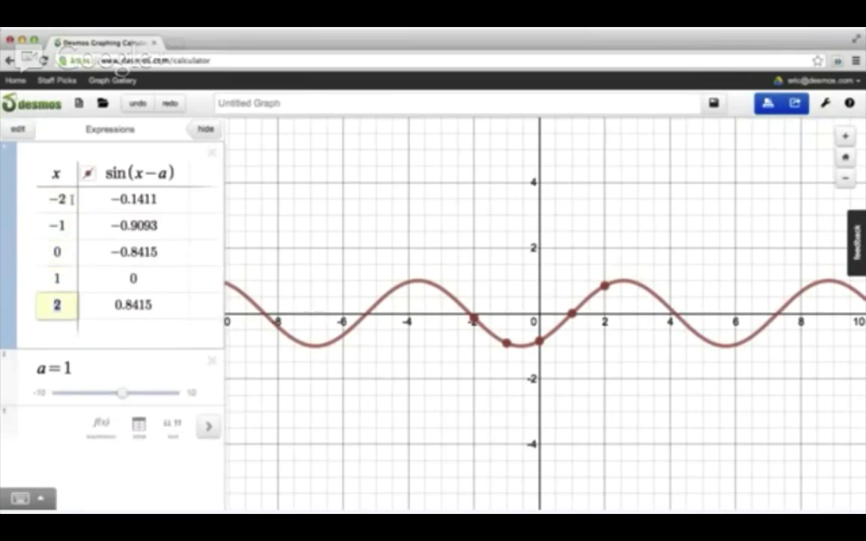
{"action": "key", "text": "Up"}
{"action": "key", "text": "Up"}
{"action": "key", "text": "Up"}
{"action": "key", "text": "Up"}
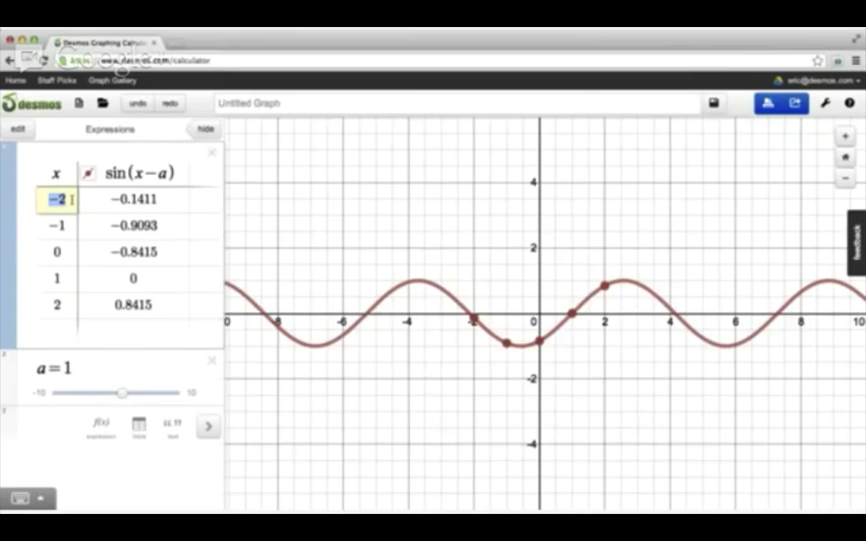
Step: Change the second column's heading to sin(x) and delete the slider for a
{"action": "left_click", "coordinate": [151, 173]}
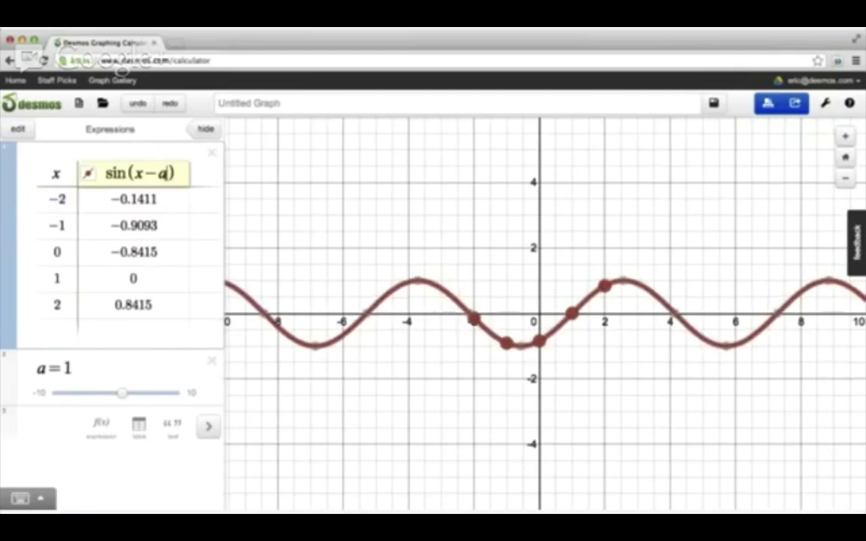
{"action": "key", "text": "BackSpace"}
{"action": "key", "text": "BackSpace"}
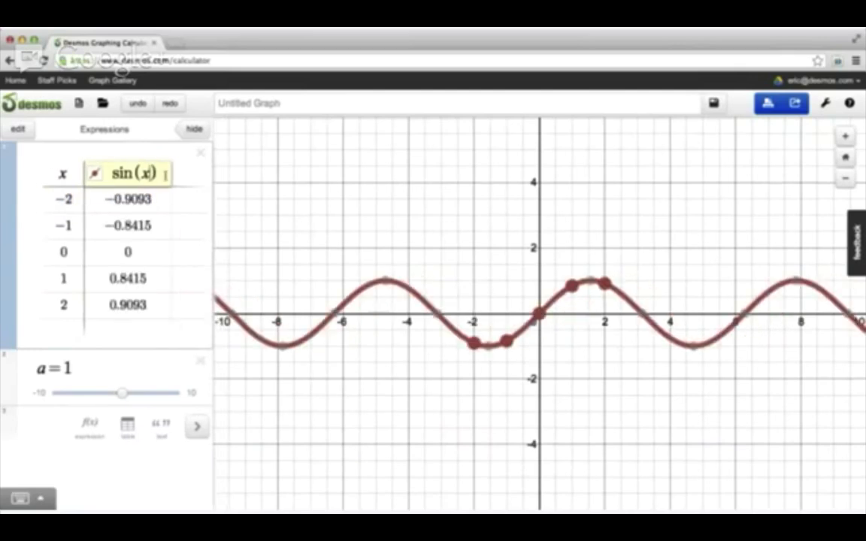
{"action": "left_click", "coordinate": [210, 362]}
Step: Replace the first two x values in the table with -π and -π/2
{"action": "left_click", "coordinate": [70, 199]}
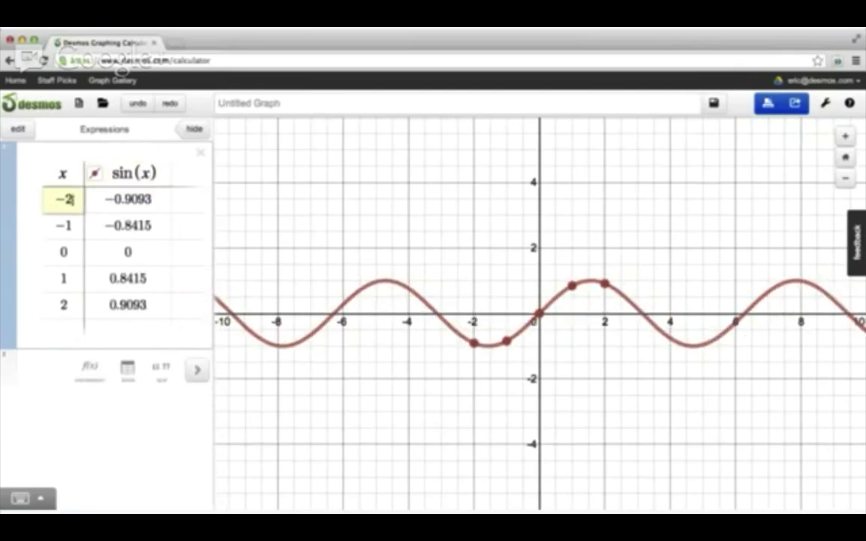
{"action": "key", "text": "BackSpace"}
{"action": "key", "text": "BackSpace"}
{"action": "type", "text": "-pi"}
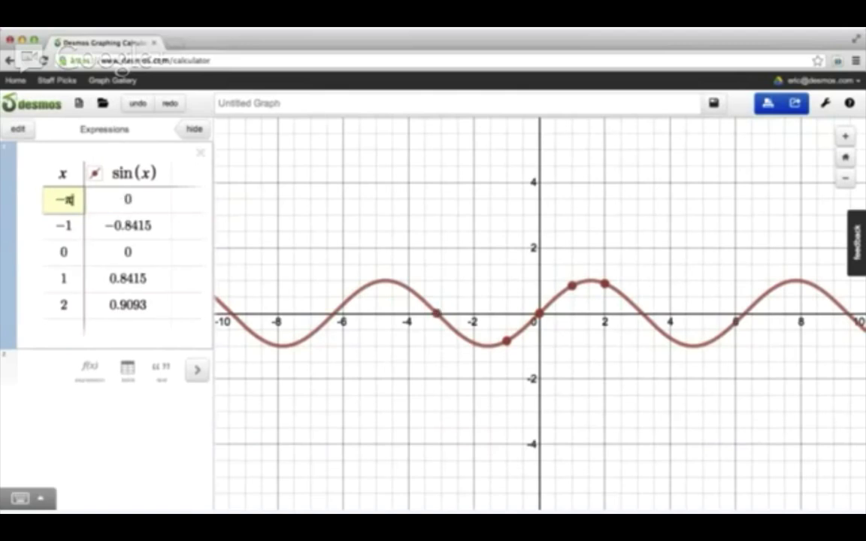
{"action": "key", "text": "Return"}
{"action": "key", "text": "BackSpace"}
{"action": "key", "text": "BackSpace"}
{"action": "type", "text": "-pi/2"}
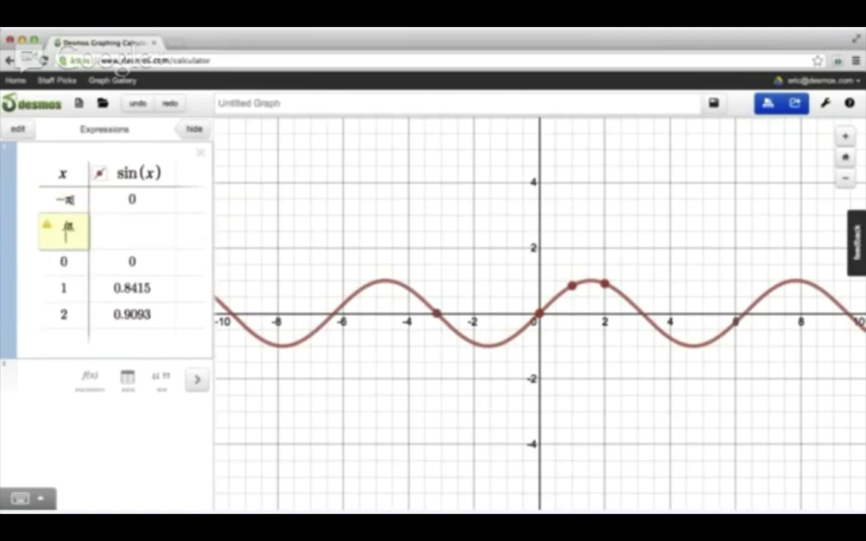
{"action": "key", "text": "BackSpace"}
{"action": "key", "text": "Left"}
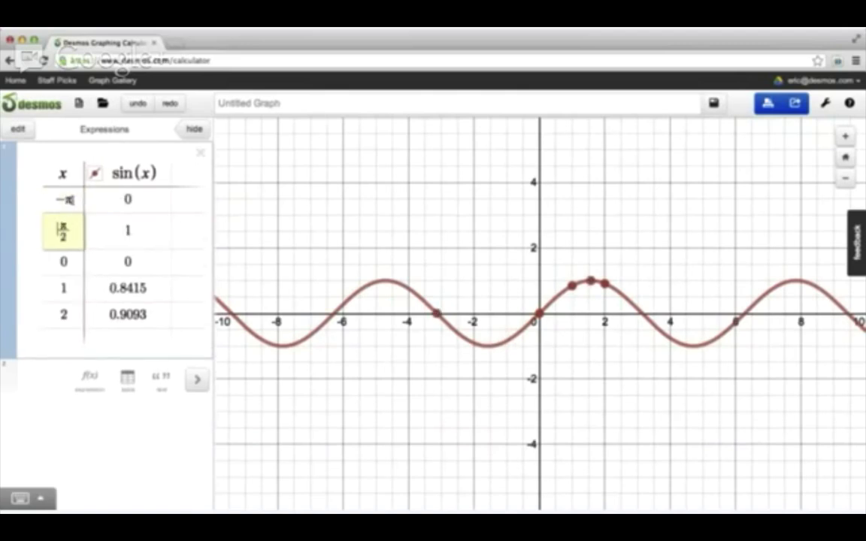
{"action": "type", "text": "-"}
Step: Replace the last two x values in the table with π/2 and π
{"action": "key", "text": "Down"}
{"action": "key", "text": "Down"}
{"action": "key", "text": "Down"}
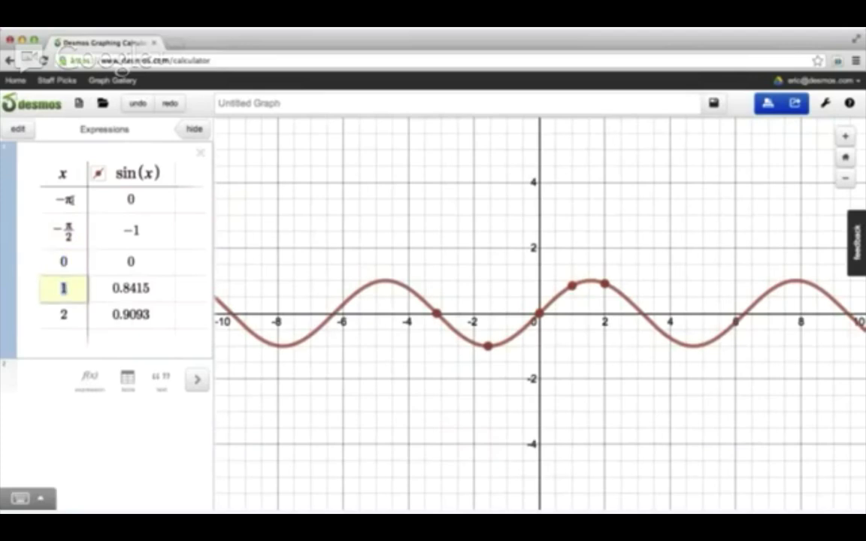
{"action": "key", "text": "BackSpace"}
{"action": "type", "text": "pi/2"}
{"action": "key", "text": "Down"}
{"action": "key", "text": "Down"}
{"action": "key", "text": "Up"}
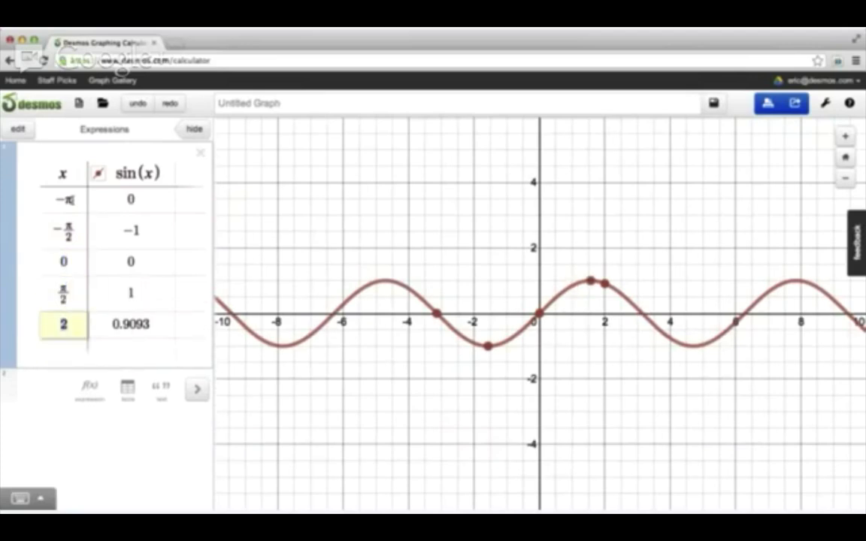
{"action": "key", "text": "BackSpace"}
{"action": "type", "text": "pi"}
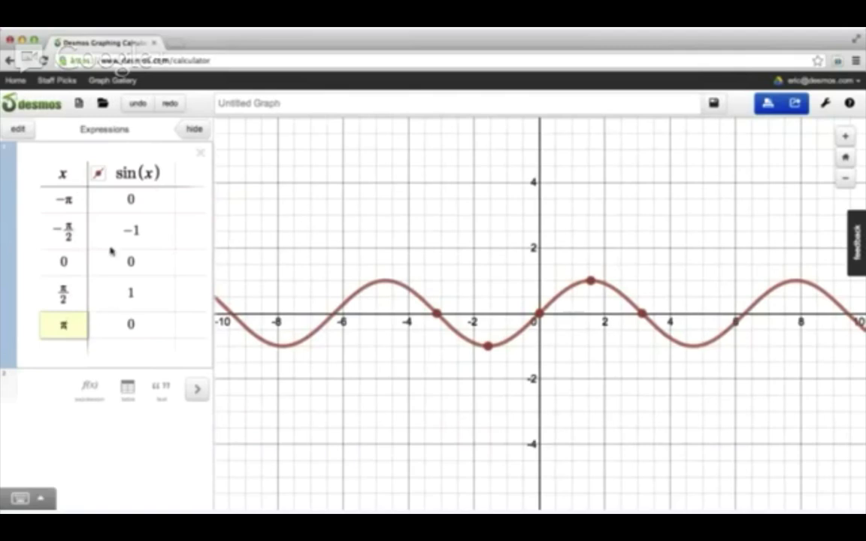
Step: Add a third column headed cos(x) to the table and show its curve
{"action": "left_click", "coordinate": [192, 173]}
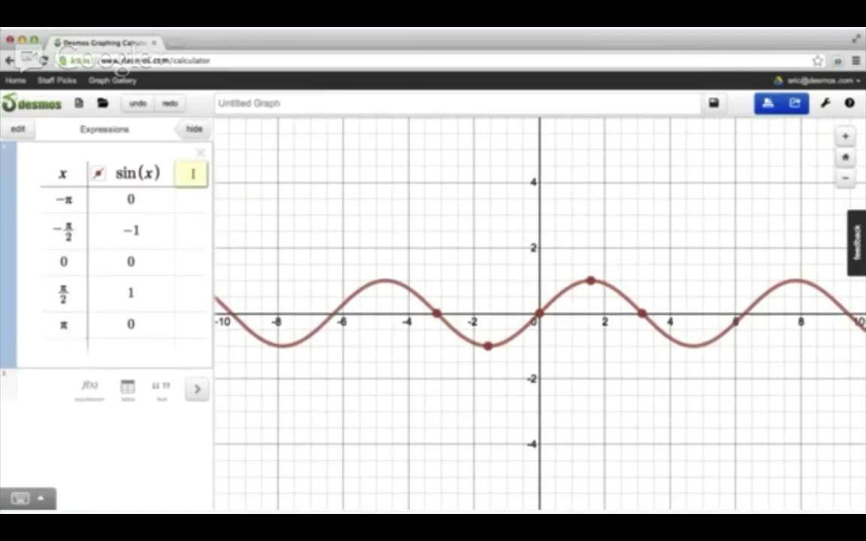
{"action": "type", "text": "cos(x"}
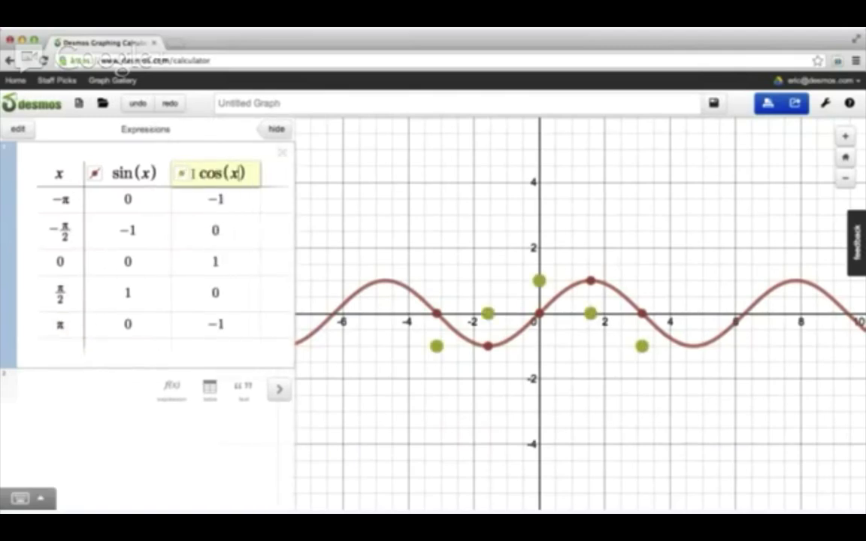
{"action": "left_click", "coordinate": [182, 174]}
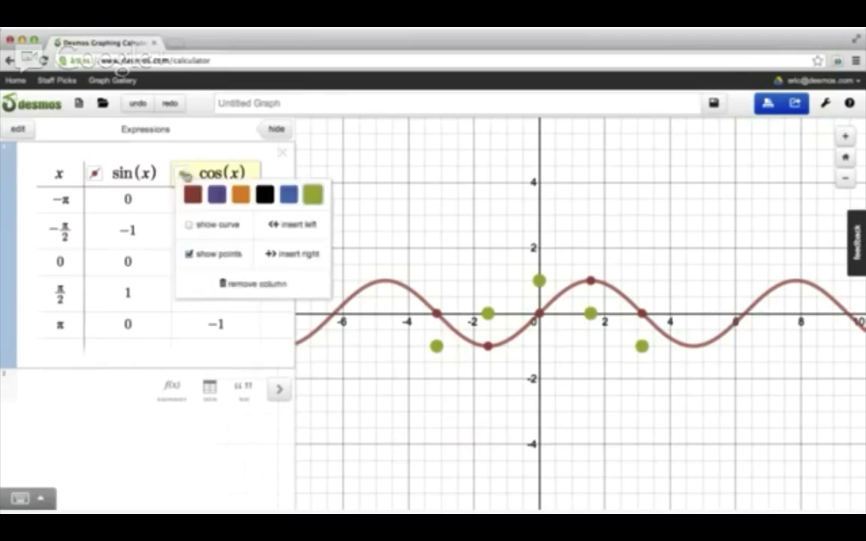
{"action": "left_click", "coordinate": [190, 223]}
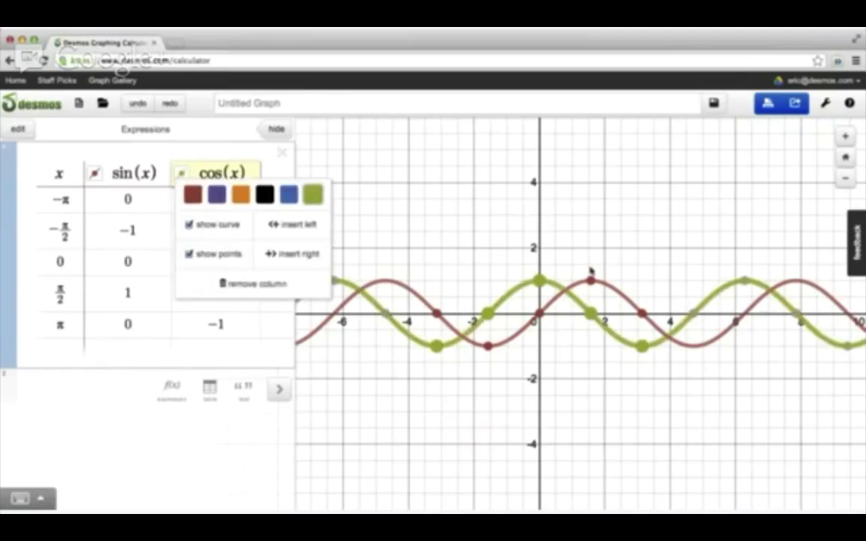
Step: Hide the curves of both the cos(x) and sin(x) columns so only their points are plotted
{"action": "left_click", "coordinate": [189, 224]}
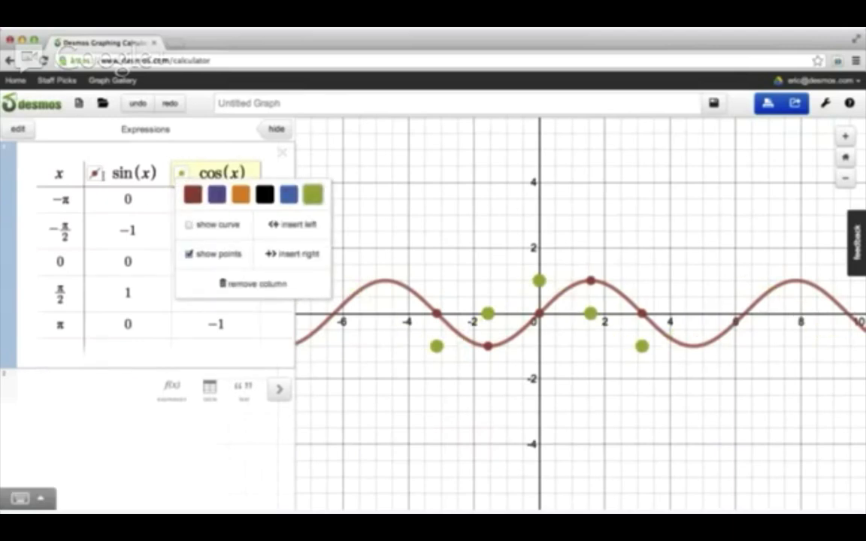
{"action": "left_click", "coordinate": [93, 172]}
{"action": "left_click", "coordinate": [96, 223]}
{"action": "left_click", "coordinate": [94, 165]}
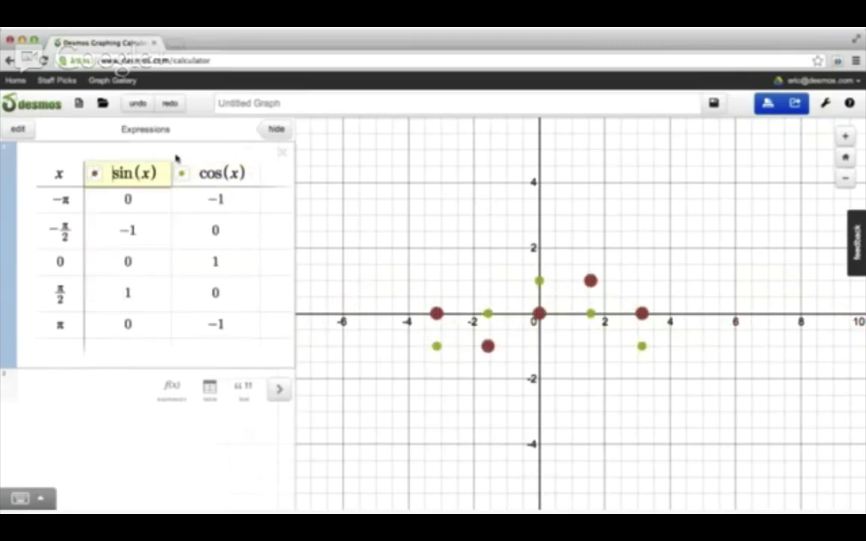
{"action": "left_click", "coordinate": [504, 244]}
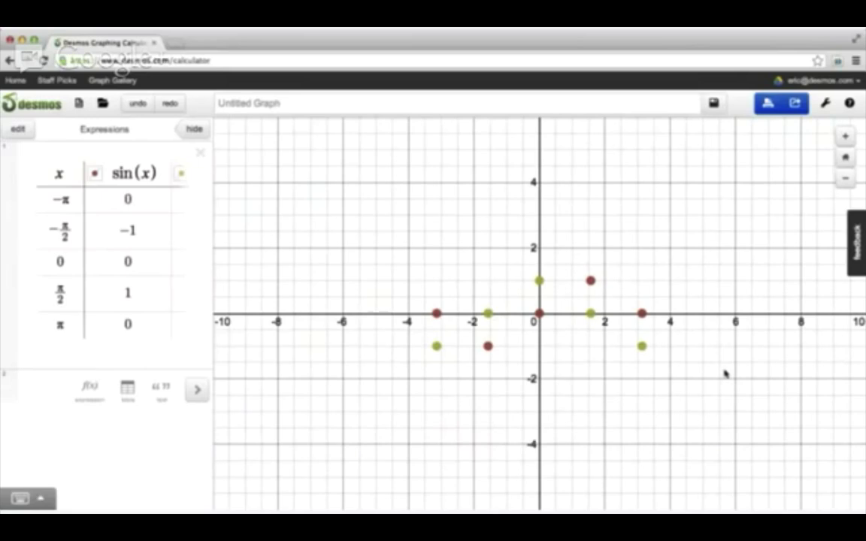
Step: Show the curves of the sin(x) and cos(x) columns along with their points
{"action": "left_click", "coordinate": [95, 173]}
{"action": "left_click", "coordinate": [112, 225]}
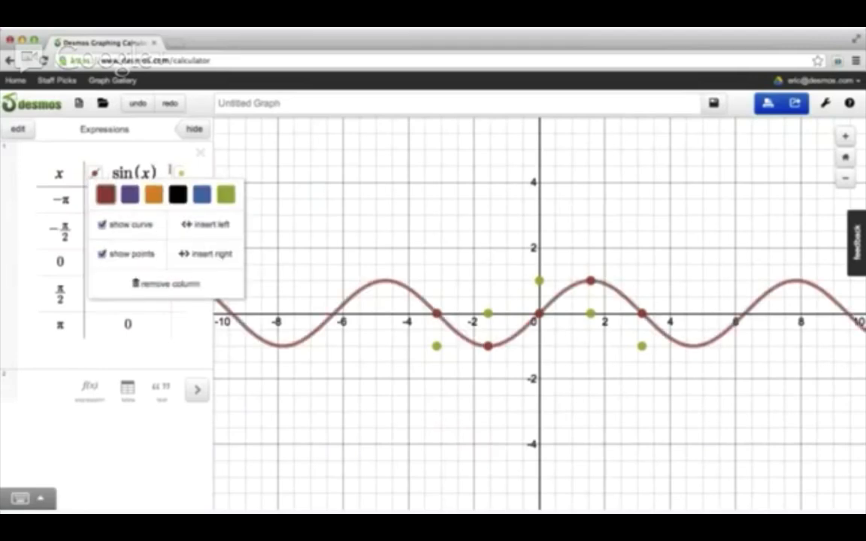
{"action": "left_click", "coordinate": [181, 173]}
{"action": "left_click", "coordinate": [202, 225]}
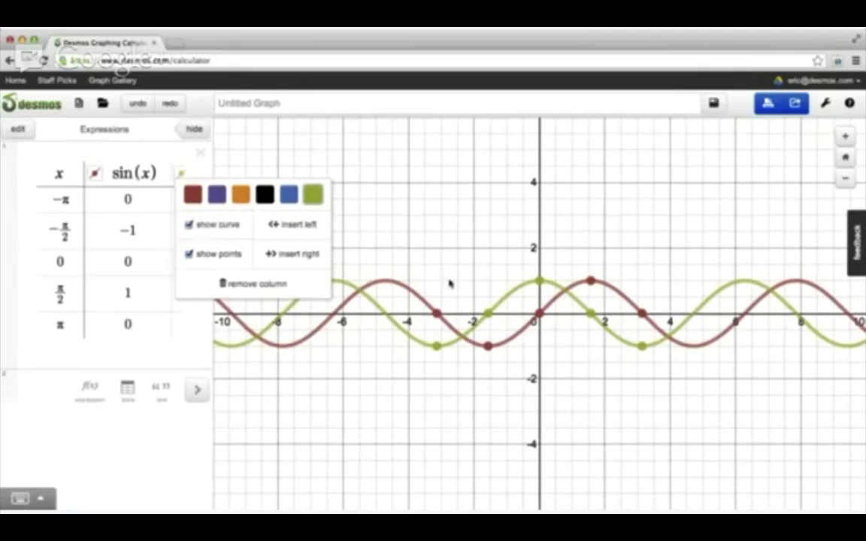
{"action": "left_click", "coordinate": [526, 393]}
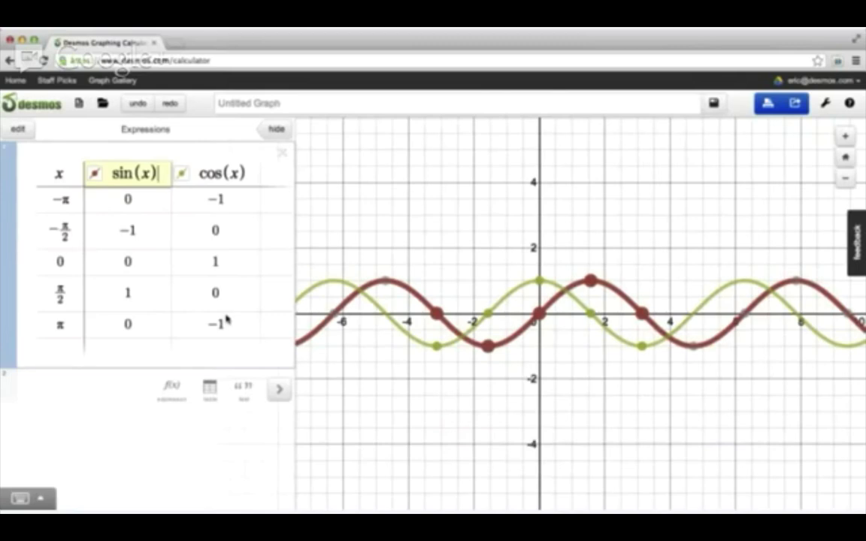
Step: Add a new row to the table below π with the x value 3π/2
{"action": "left_click", "coordinate": [75, 327]}
{"action": "key", "text": "Return"}
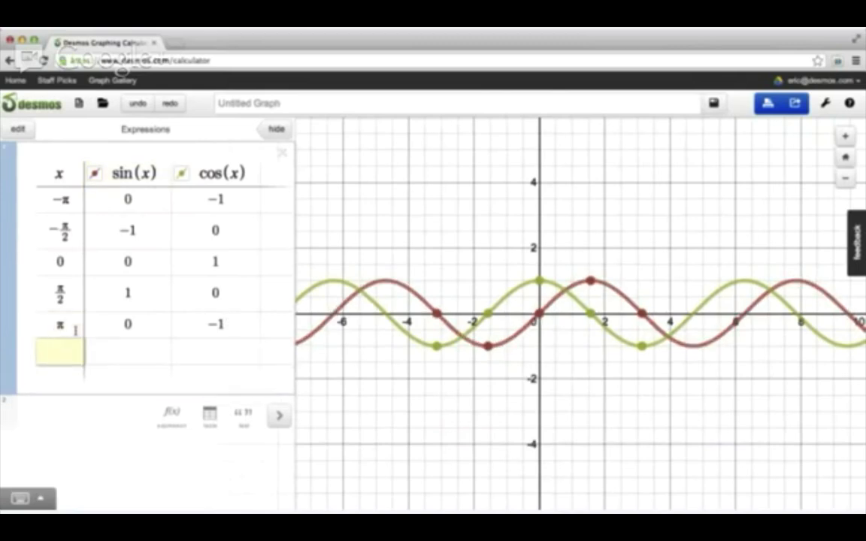
{"action": "type", "text": "3pi"}
{"action": "type", "text": "/2"}
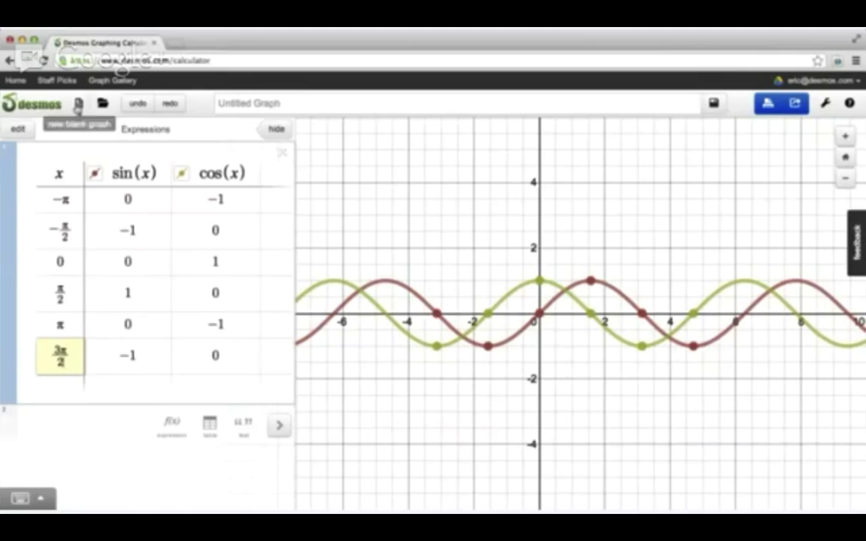
Step: Start a new blank graph and insert a table with the points (1, 2) and (2, 1)
{"action": "left_click", "coordinate": [78, 102]}
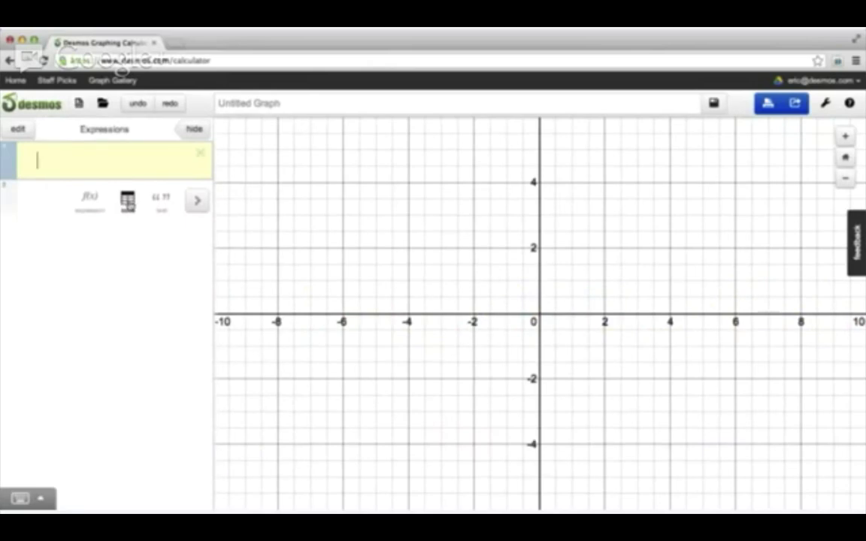
{"action": "left_click", "coordinate": [127, 197]}
{"action": "left_click", "coordinate": [200, 152]}
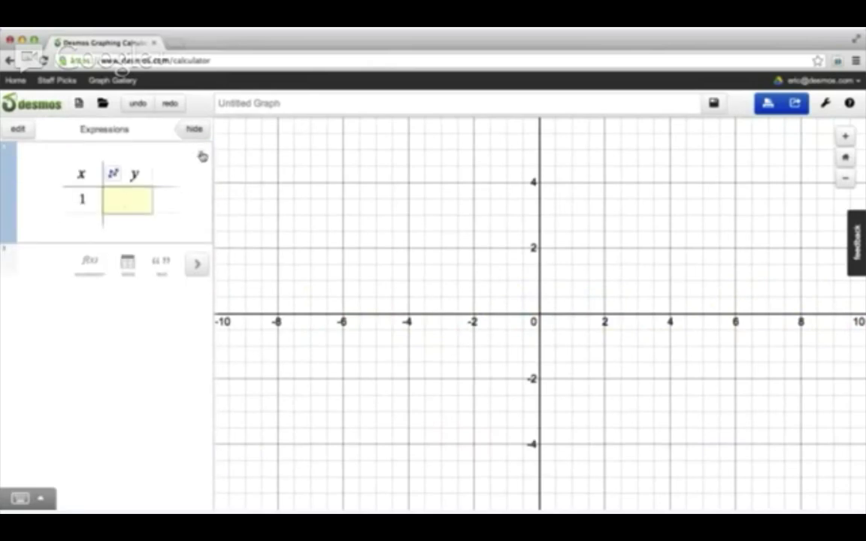
{"action": "left_click", "coordinate": [84, 219]}
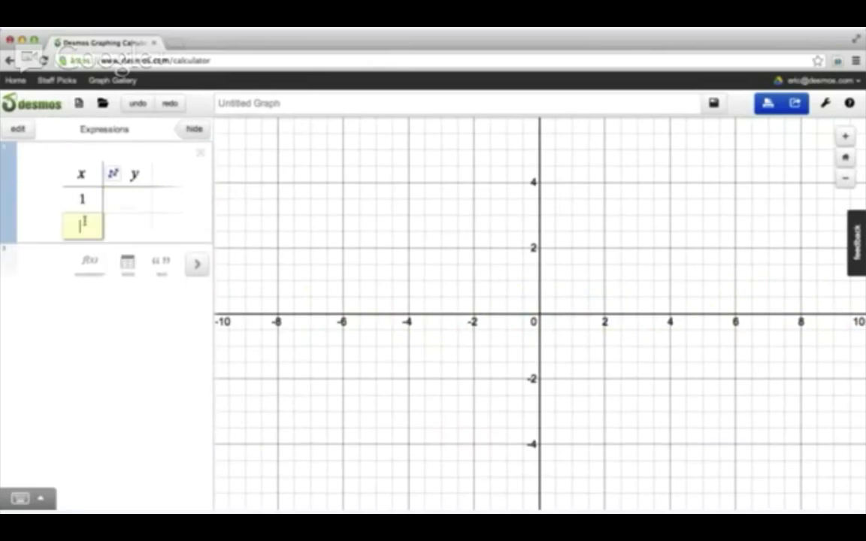
{"action": "type", "text": "2"}
{"action": "left_click", "coordinate": [122, 201]}
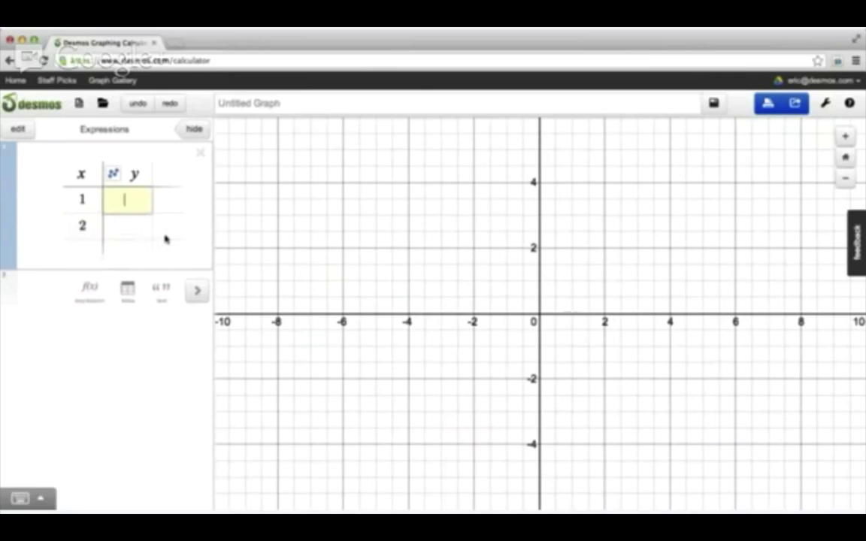
{"action": "type", "text": "1"}
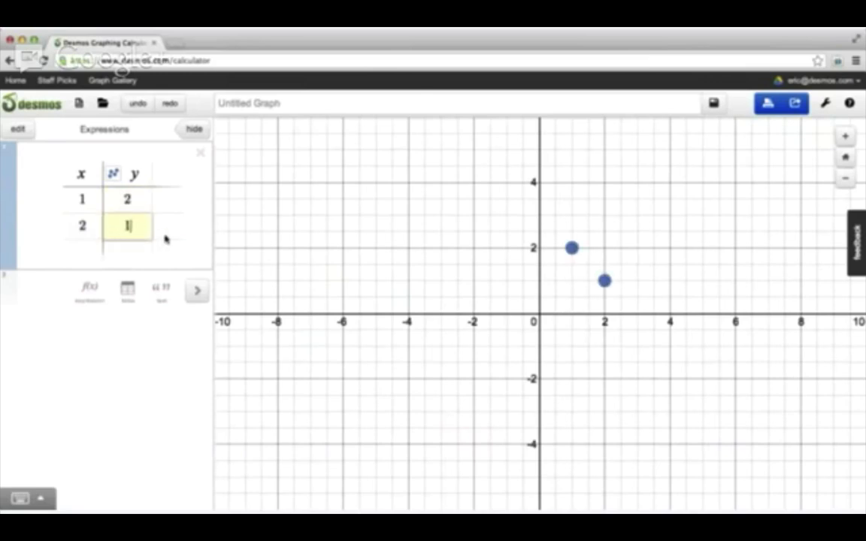
Step: Connect the table's two points with a line segment and hide the points themselves
{"action": "left_click", "coordinate": [113, 174]}
{"action": "left_click", "coordinate": [120, 225]}
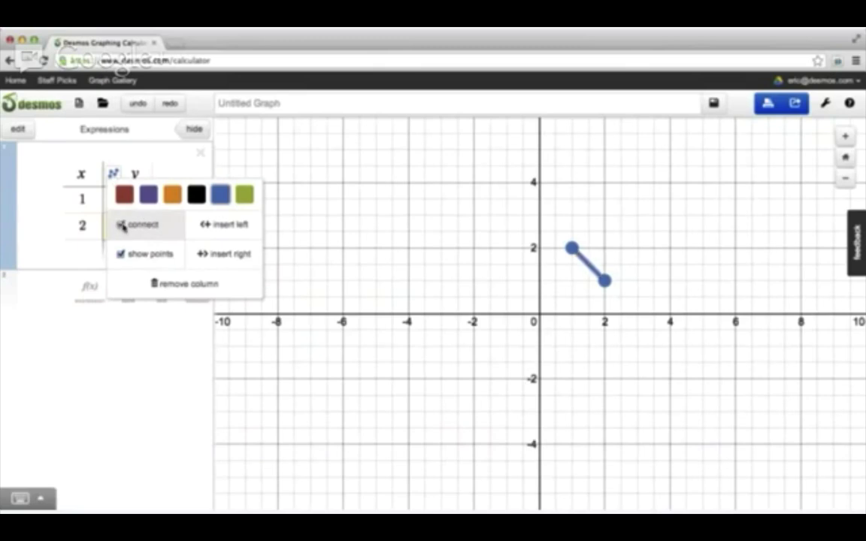
{"action": "left_click", "coordinate": [120, 253]}
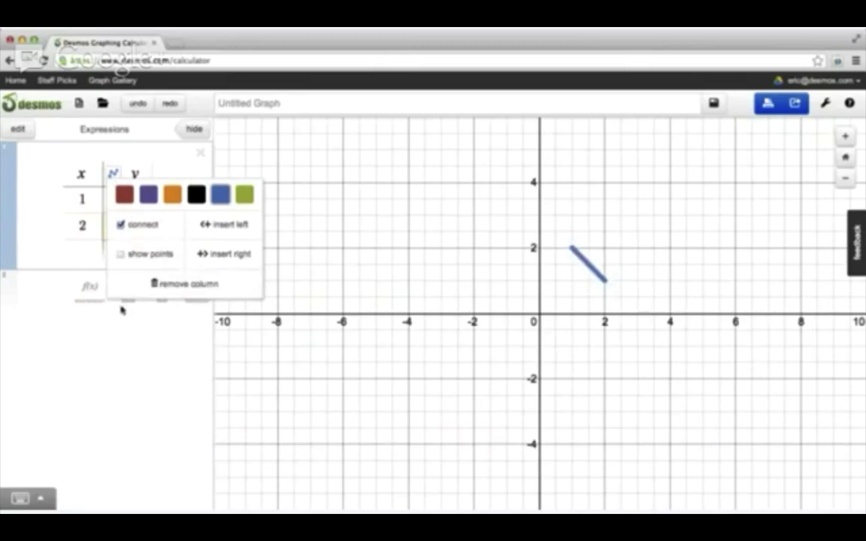
{"action": "left_click", "coordinate": [83, 249]}
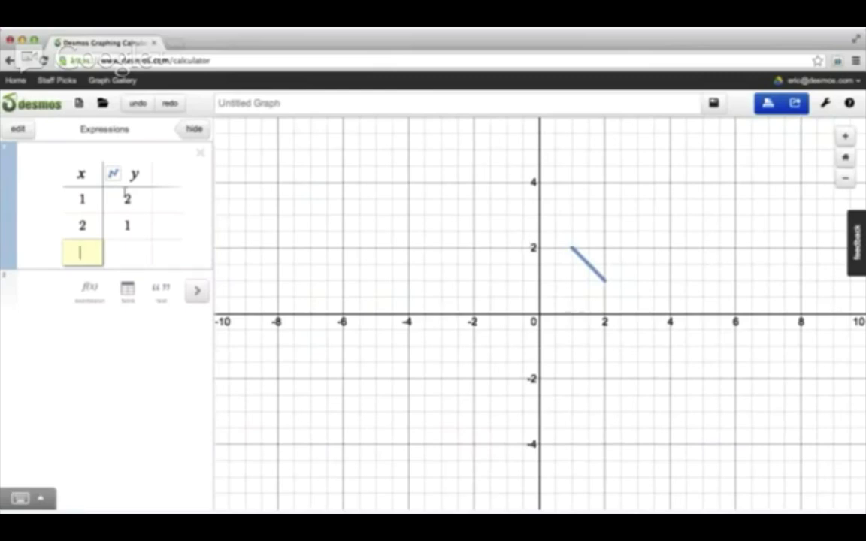
{"action": "left_click", "coordinate": [94, 198]}
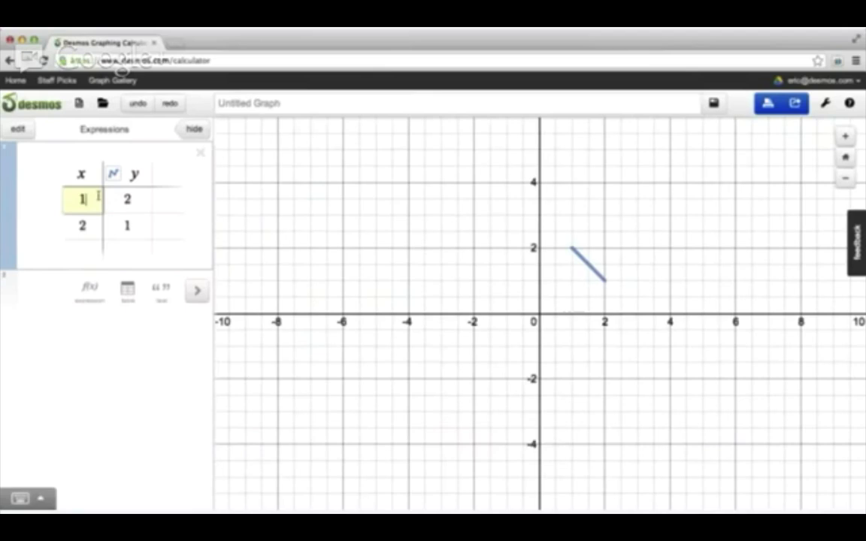
Step: Set the y values of the table's two points to 4 and 3
{"action": "left_click", "coordinate": [129, 203]}
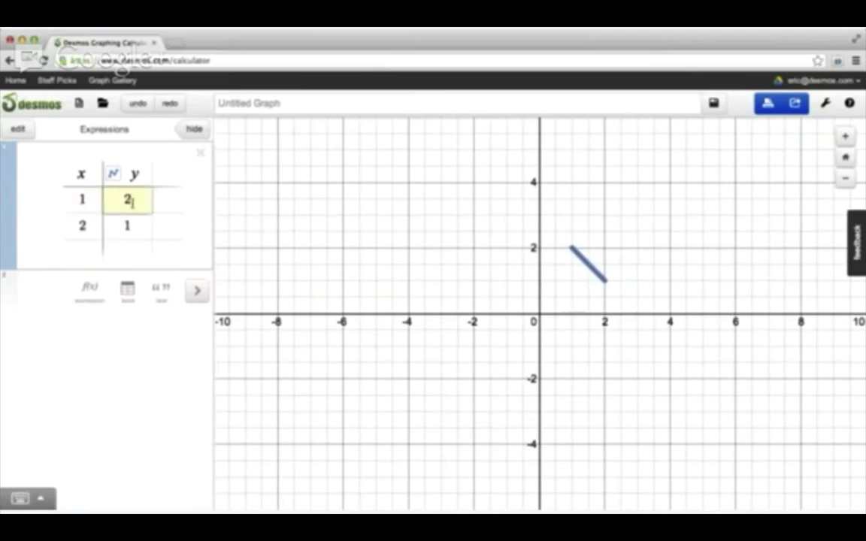
{"action": "key", "text": "BackSpace"}
{"action": "type", "text": "4"}
{"action": "key", "text": "Return"}
{"action": "key", "text": "BackSpace"}
{"action": "type", "text": "3"}
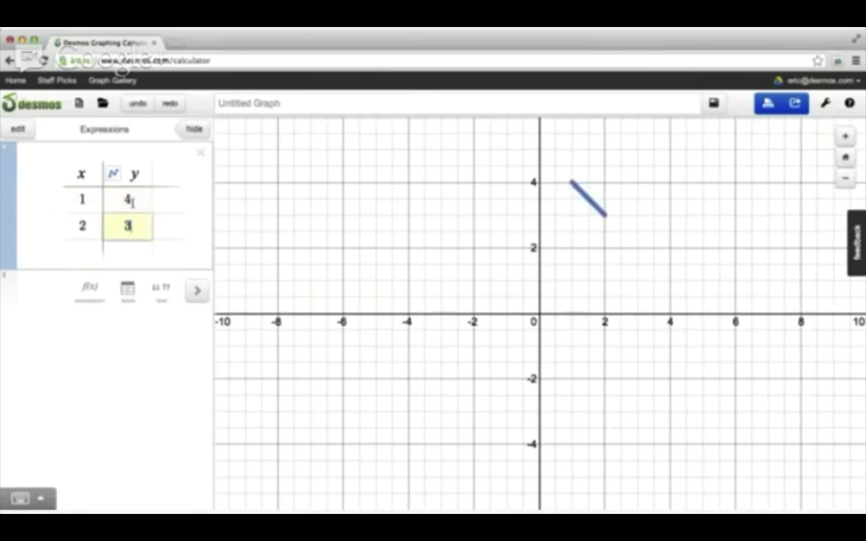
Step: Extend the table's y column below the second row with the values 3, 2, 2, 1 and 1
{"action": "key", "text": "Return"}
{"action": "type", "text": "3"}
{"action": "key", "text": "Return"}
{"action": "type", "text": "2"}
{"action": "key", "text": "Return"}
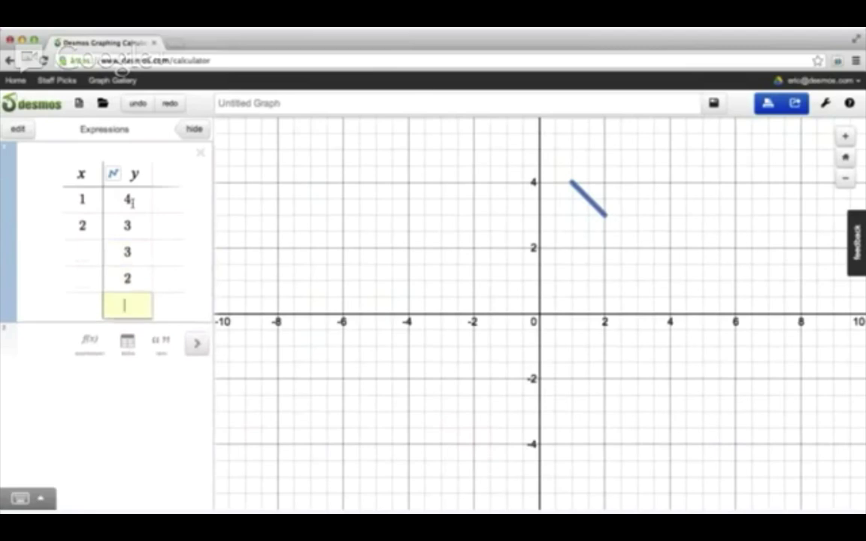
{"action": "type", "text": "2"}
{"action": "key", "text": "Return"}
{"action": "type", "text": "1"}
{"action": "key", "text": "Return"}
Step: Set the x values of the first two table rows to 0 and 1
{"action": "key", "text": "Up"}
{"action": "key", "text": "Up"}
{"action": "key", "text": "Up"}
{"action": "key", "text": "Up"}
{"action": "key", "text": "Up"}
{"action": "key", "text": "Up"}
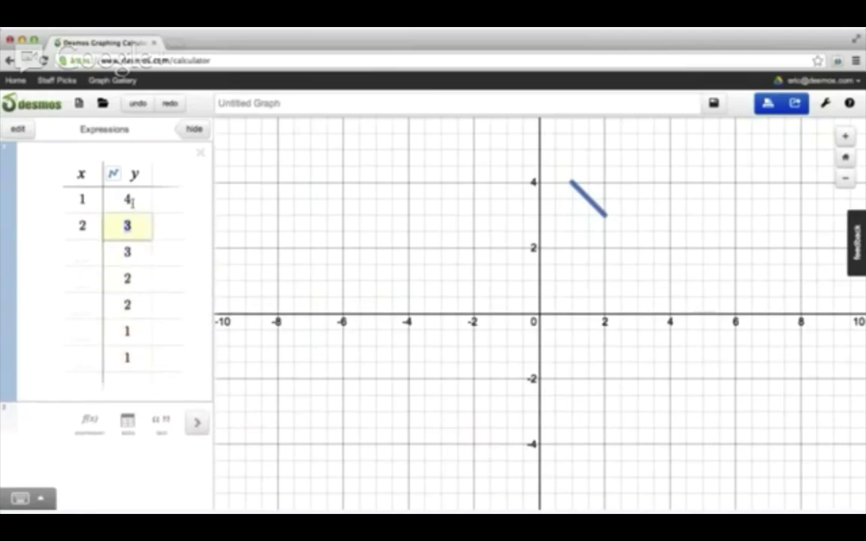
{"action": "key", "text": "Left"}
{"action": "key", "text": "BackSpace"}
{"action": "type", "text": "0"}
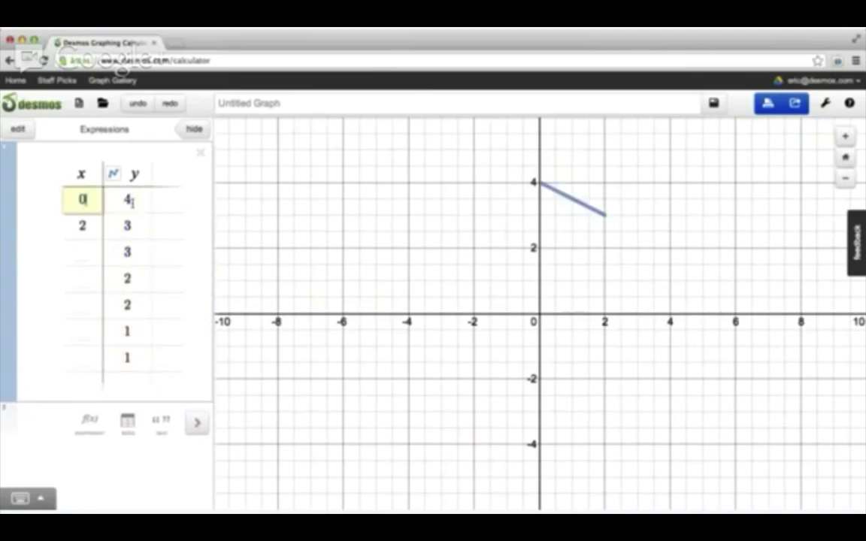
{"action": "key", "text": "Return"}
{"action": "key", "text": "BackSpace"}
{"action": "type", "text": "3"}
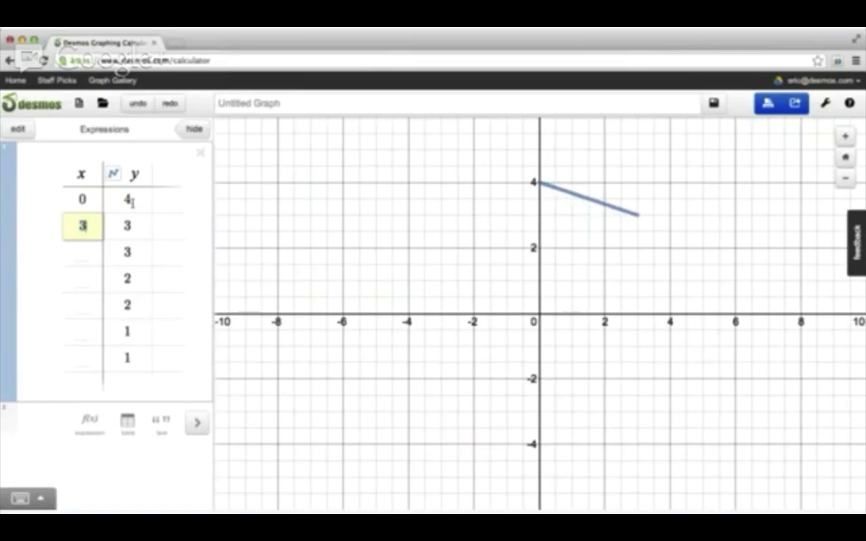
{"action": "key", "text": "BackSpace"}
{"action": "type", "text": "1"}
{"action": "key", "text": "Return"}
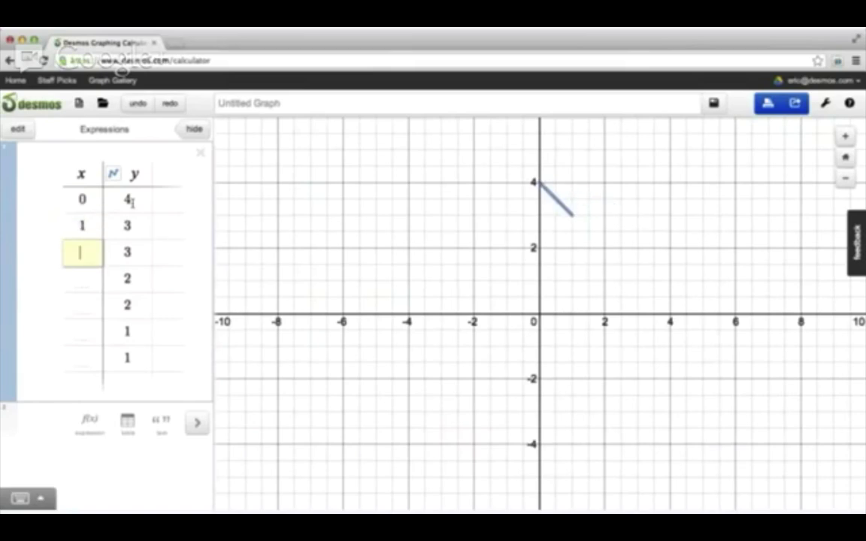
Step: Fill the remaining x cells below the second row with 0, 1, 0, 1 and 0
{"action": "type", "text": "0"}
{"action": "key", "text": "Return"}
{"action": "type", "text": "1"}
{"action": "key", "text": "Return"}
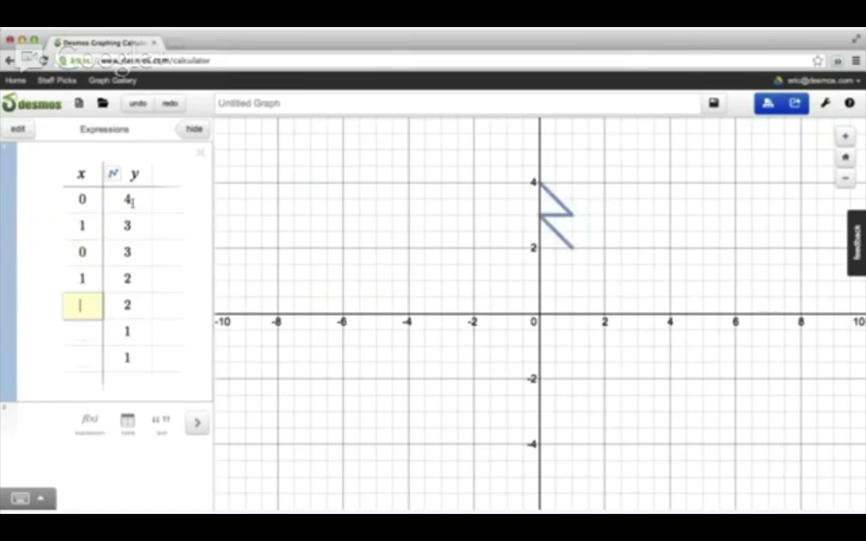
{"action": "type", "text": "0"}
{"action": "key", "text": "Return"}
{"action": "type", "text": "1"}
{"action": "key", "text": "Return"}
{"action": "type", "text": "0"}
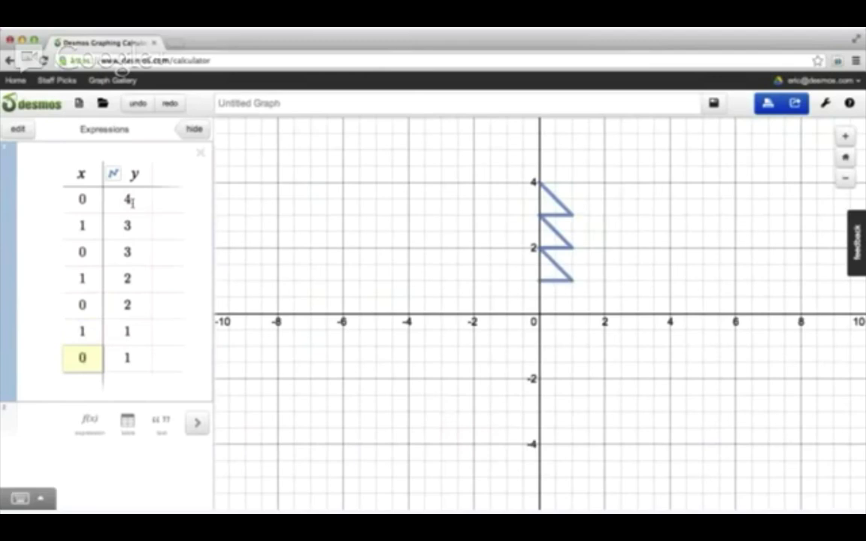
Step: Move the cell selection from the last x value up to the y value of the first row
{"action": "key", "text": "Up"}
{"action": "key", "text": "Up"}
{"action": "key", "text": "Up"}
{"action": "key", "text": "Up"}
{"action": "key", "text": "Up"}
{"action": "key", "text": "Up"}
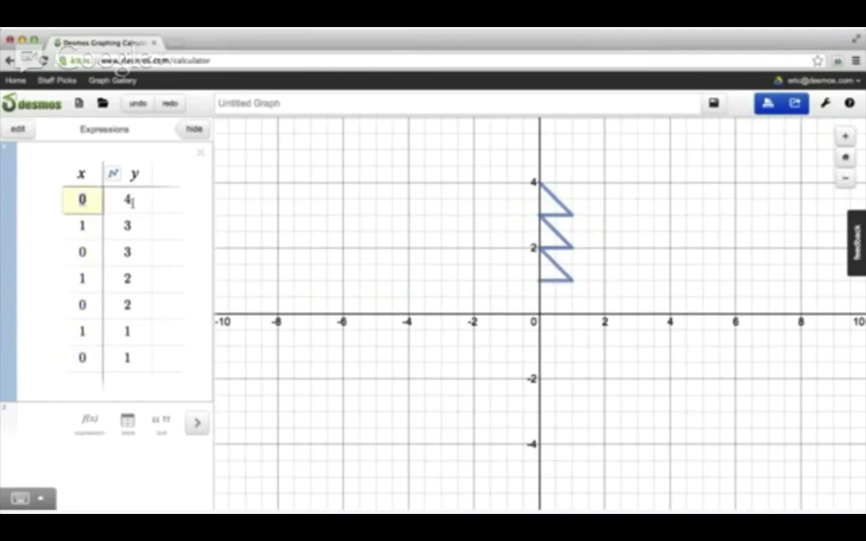
{"action": "key", "text": "Right"}
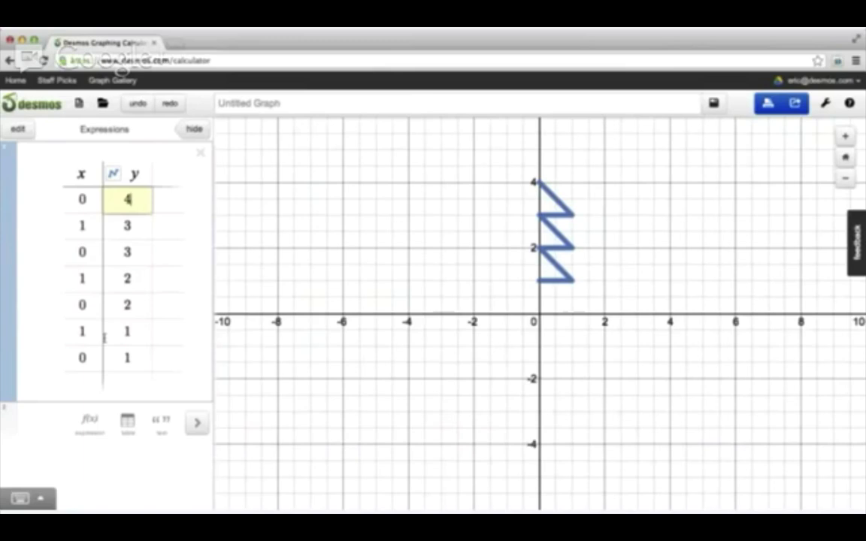
Step: Turn off the connecting lines for the y column and show its points instead
{"action": "left_click", "coordinate": [113, 174]}
{"action": "left_click", "coordinate": [120, 223]}
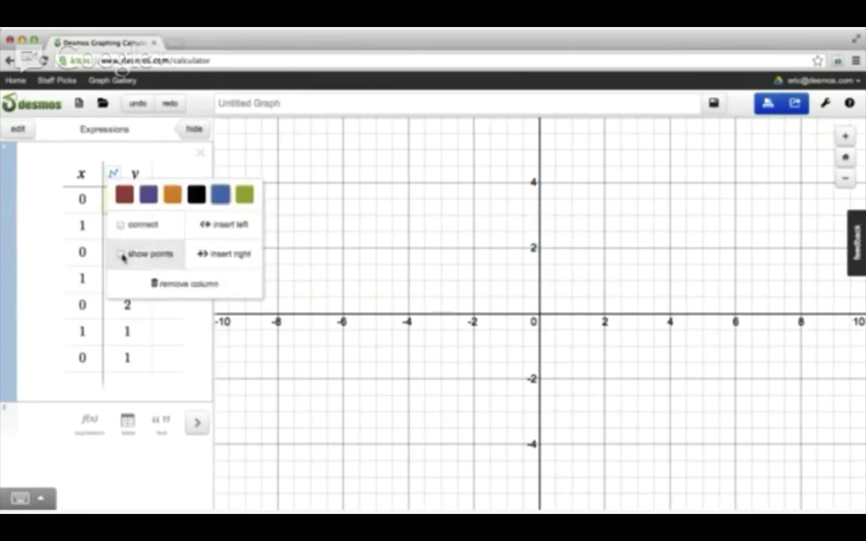
{"action": "left_click", "coordinate": [121, 253]}
{"action": "left_click", "coordinate": [112, 174]}
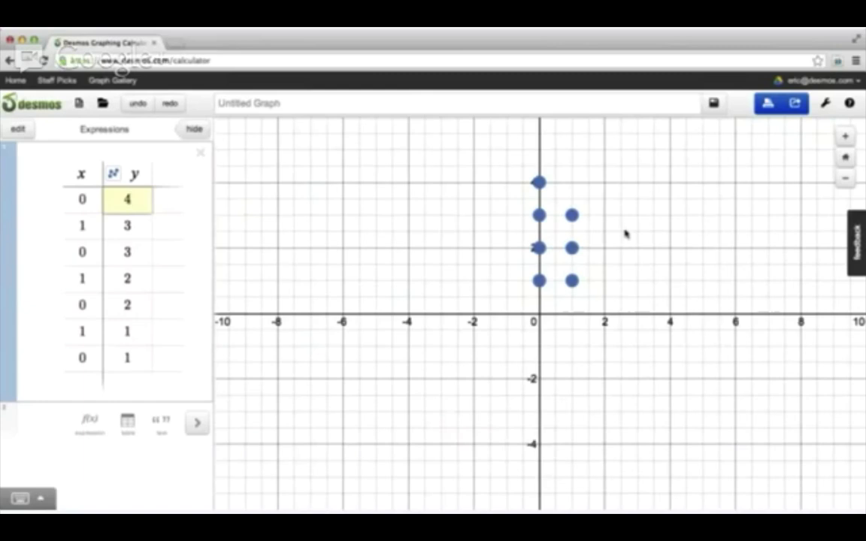
Step: Delete the table, insert a new one below the empty expression line and select its first x cell
{"action": "left_click", "coordinate": [199, 152]}
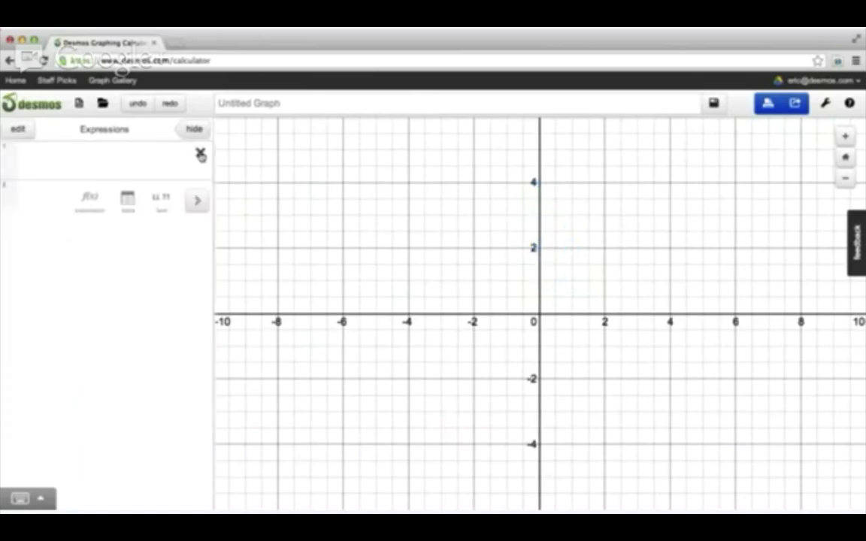
{"action": "left_click", "coordinate": [132, 150]}
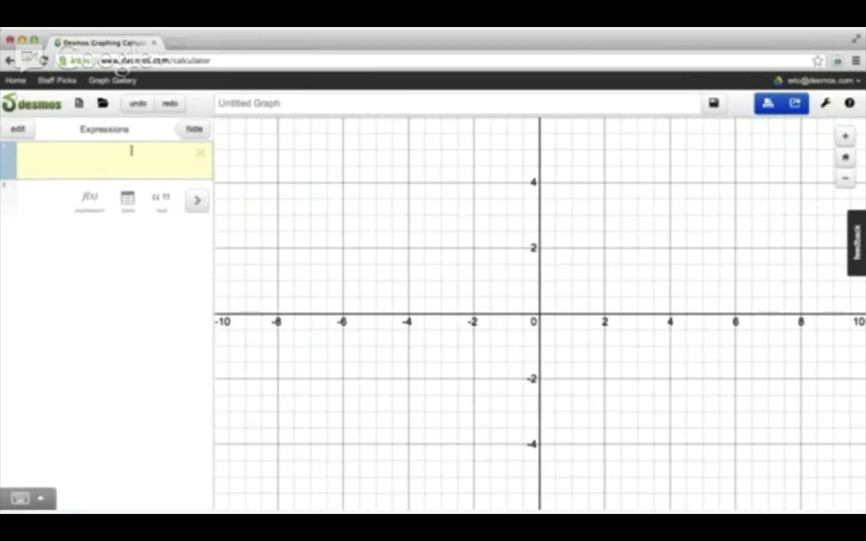
{"action": "left_click", "coordinate": [126, 198]}
{"action": "left_click", "coordinate": [95, 235]}
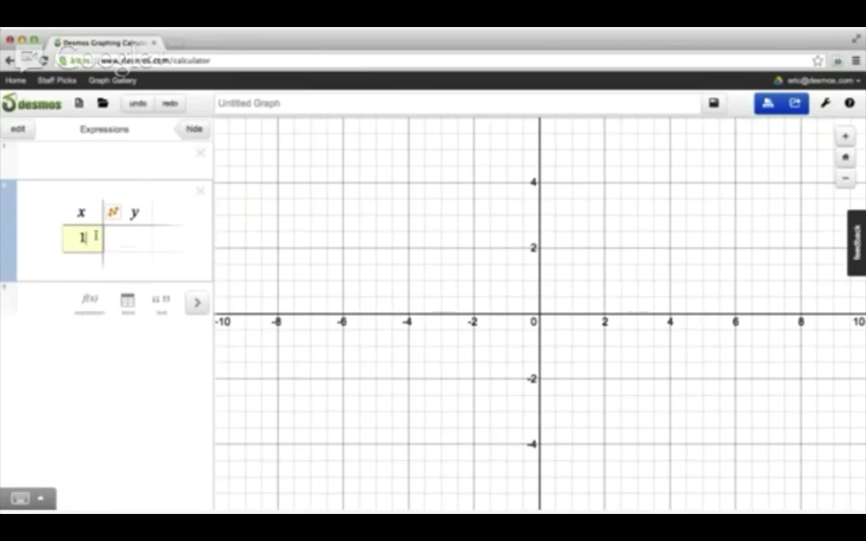
Step: Add three empty rows below the new table's first row and return to the first x cell
{"action": "key", "text": "Tab"}
{"action": "key", "text": "shift+Tab"}
{"action": "key", "text": "Return"}
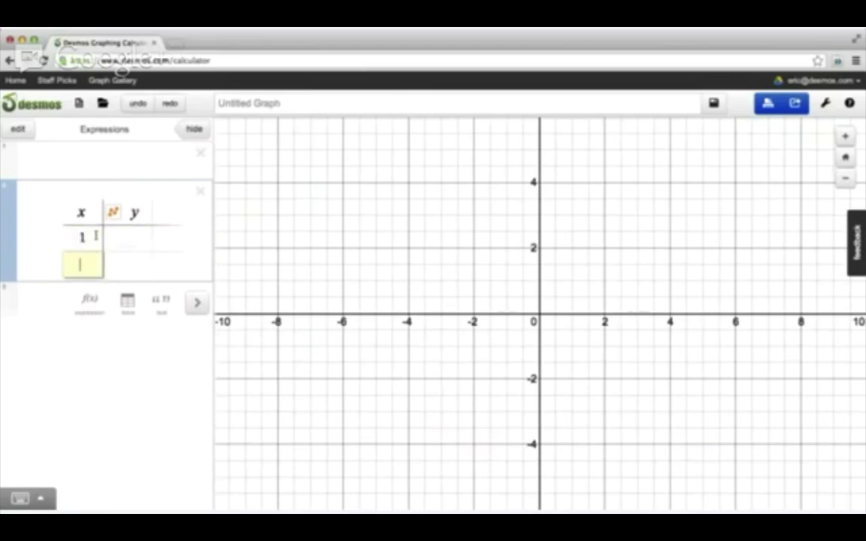
{"action": "key", "text": "Up"}
{"action": "key", "text": "Return"}
{"action": "key", "text": "Return"}
{"action": "key", "text": "Return"}
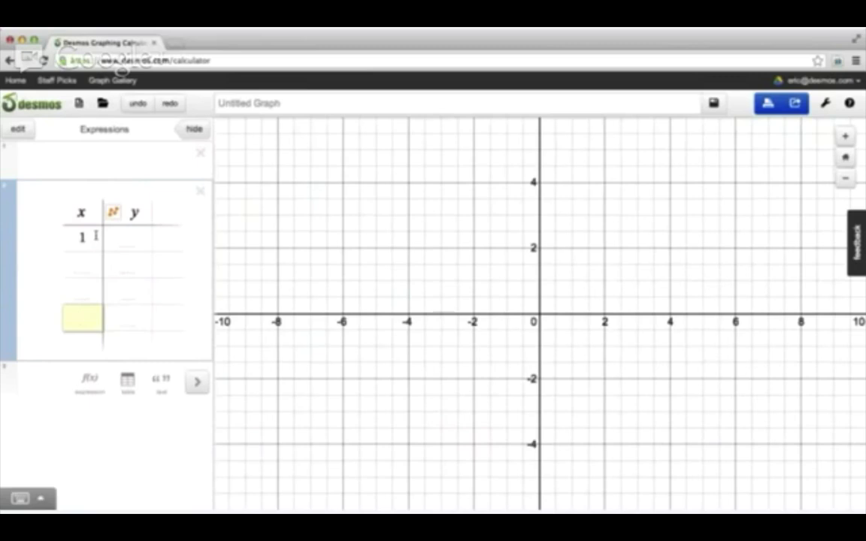
{"action": "key", "text": "Up"}
{"action": "key", "text": "Up"}
{"action": "key", "text": "Up"}
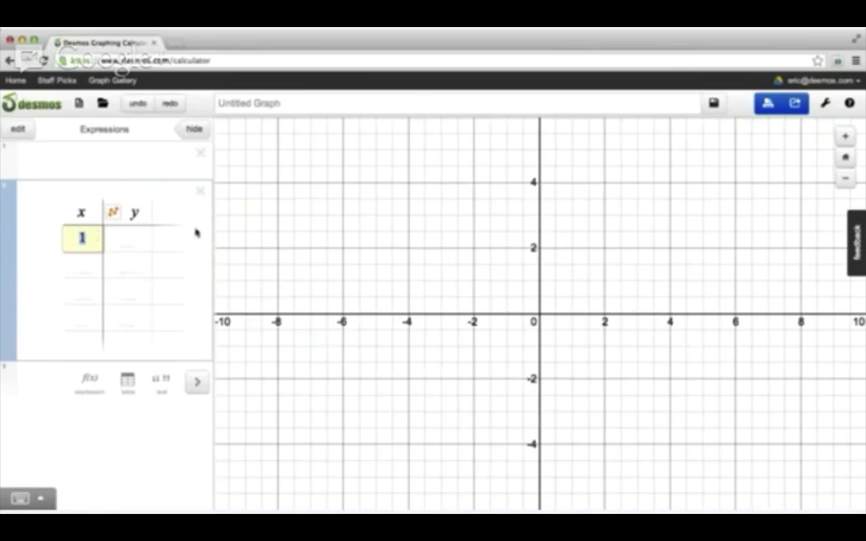
Step: Open the on-screen keypad and enter 5 in the y column below the empty rows and 1 as the first row's y value
{"action": "left_click", "coordinate": [167, 241]}
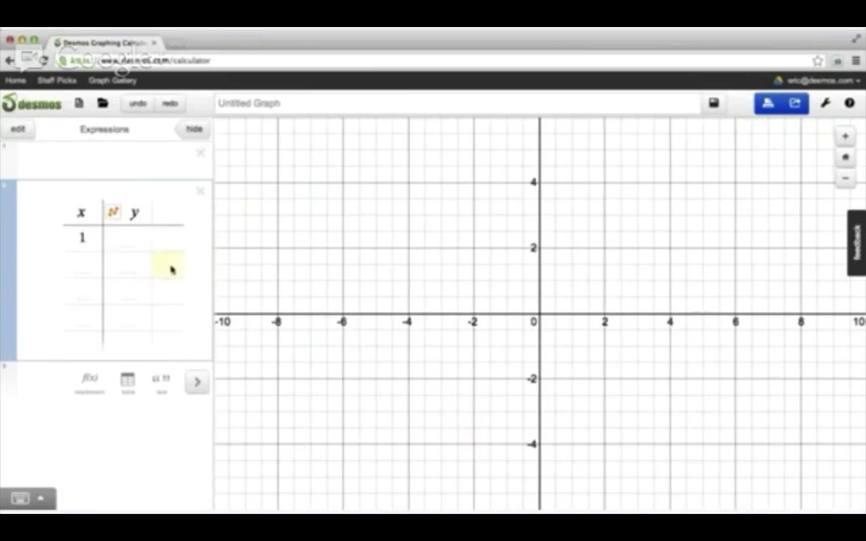
{"action": "left_click", "coordinate": [169, 267]}
{"action": "left_click", "coordinate": [124, 339]}
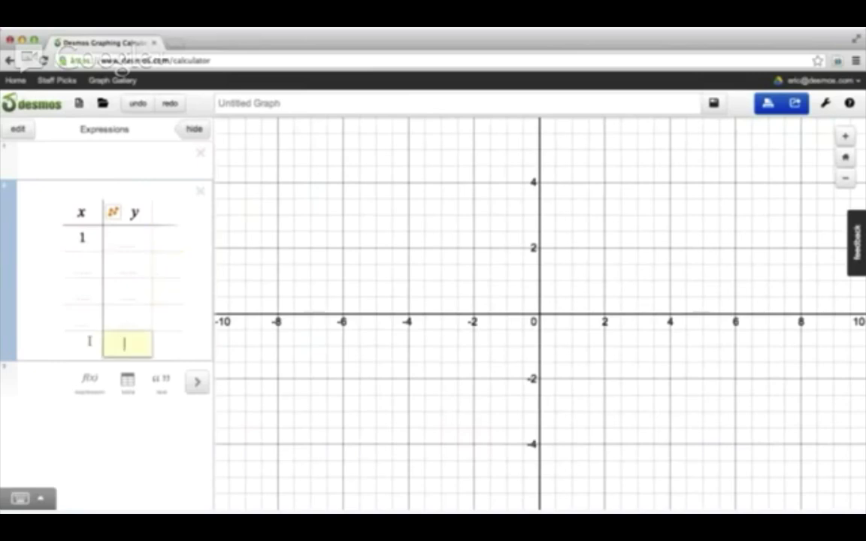
{"action": "left_click", "coordinate": [85, 342]}
{"action": "left_click", "coordinate": [128, 344]}
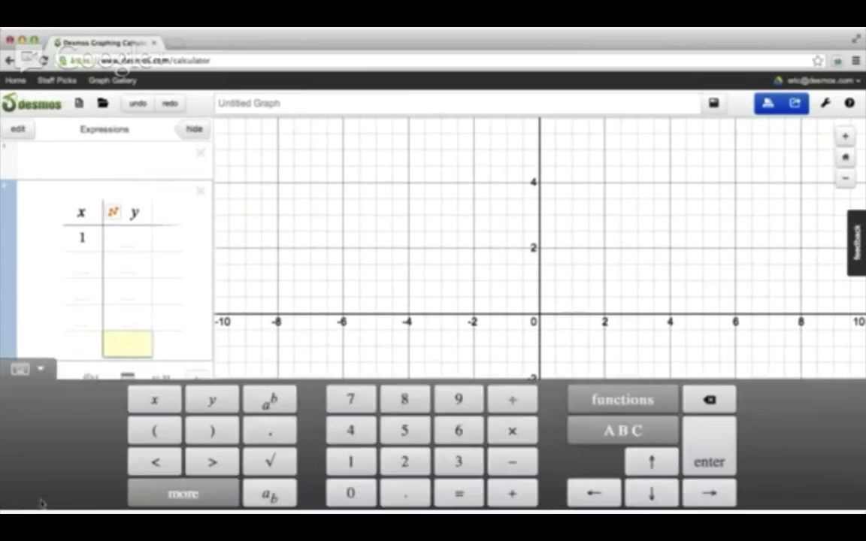
{"action": "left_click", "coordinate": [23, 499]}
{"action": "left_click", "coordinate": [403, 430]}
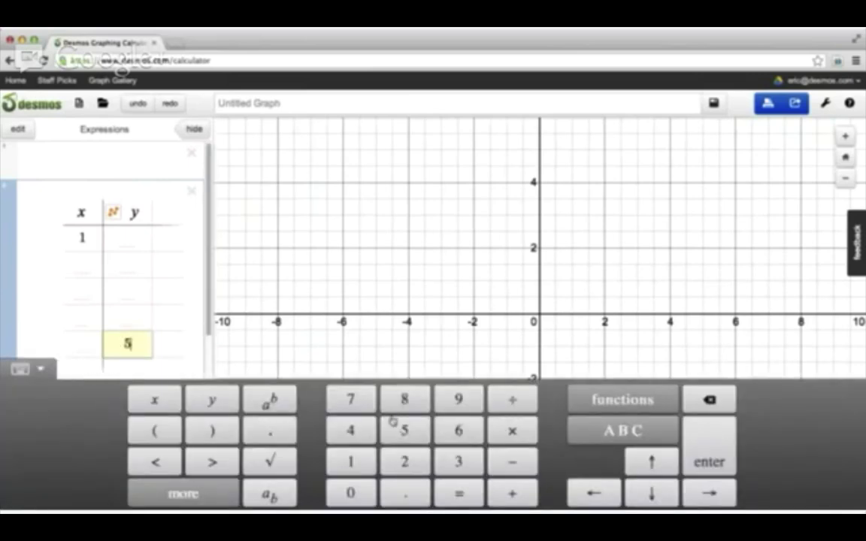
{"action": "left_click", "coordinate": [135, 230]}
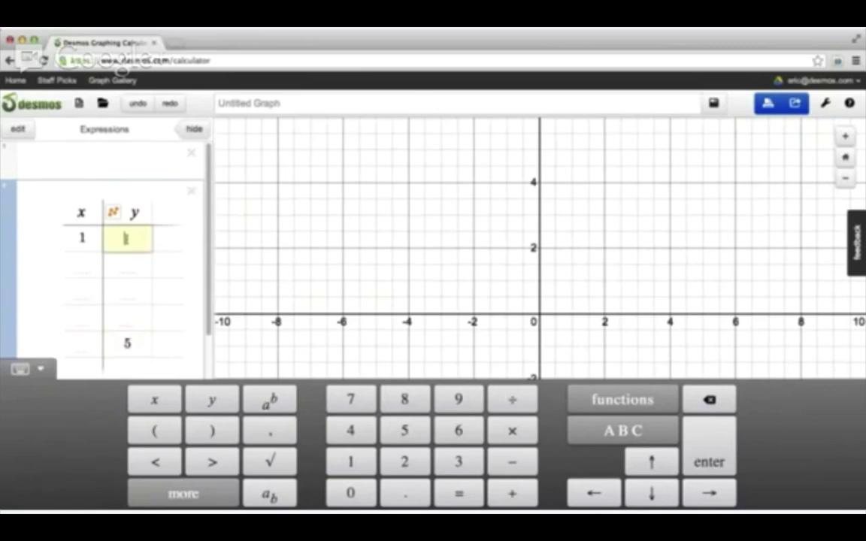
{"action": "left_click", "coordinate": [358, 464]}
Step: Delete the 5 from the last row and remove the surplus empty rows, keeping one blank row below the point (1, 1)
{"action": "left_click", "coordinate": [138, 345]}
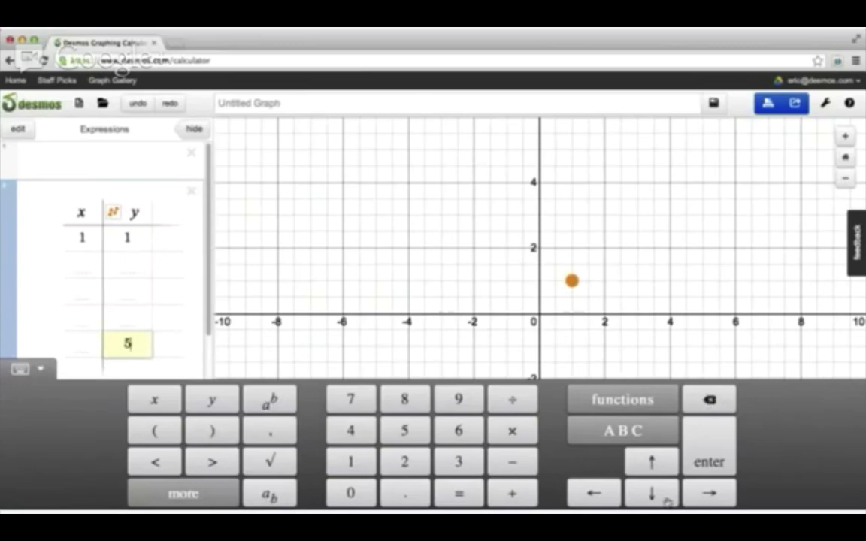
{"action": "left_click", "coordinate": [710, 400]}
{"action": "left_click", "coordinate": [710, 400]}
{"action": "left_click", "coordinate": [709, 400]}
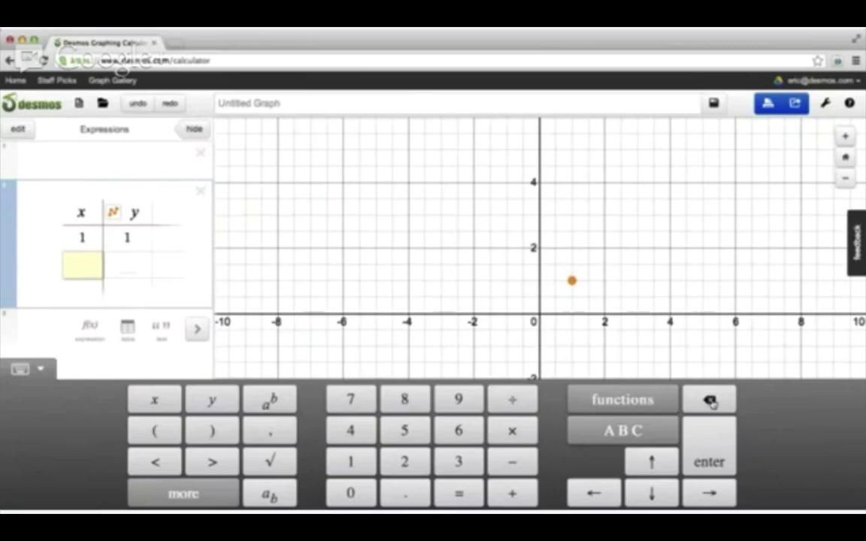
Step: Move the cell selection down to a further blank row and back up to the second row's x cell
{"action": "left_click", "coordinate": [651, 491]}
{"action": "left_click", "coordinate": [651, 491]}
{"action": "left_click", "coordinate": [650, 465]}
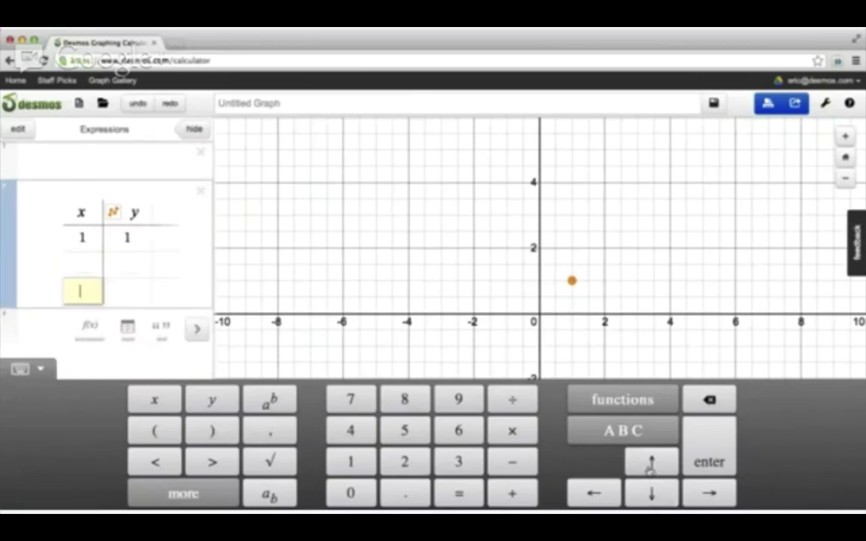
{"action": "left_click", "coordinate": [651, 465]}
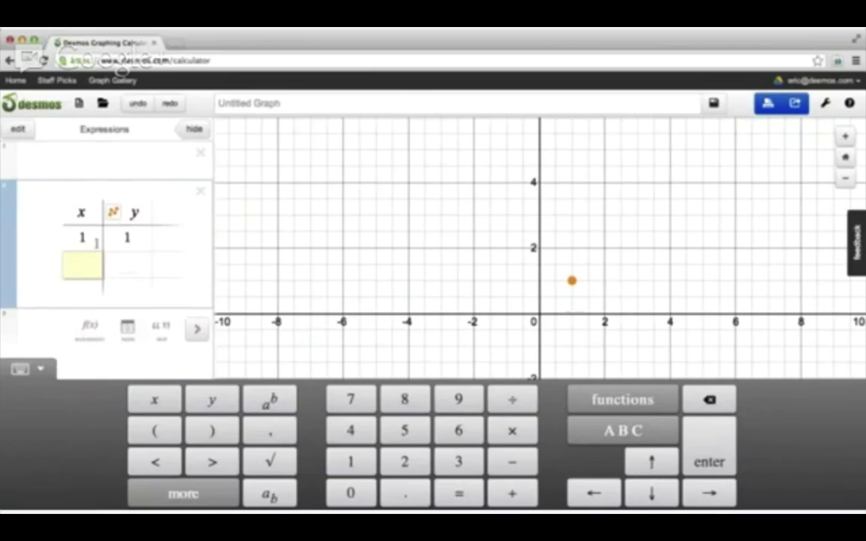
{"action": "left_click", "coordinate": [80, 263]}
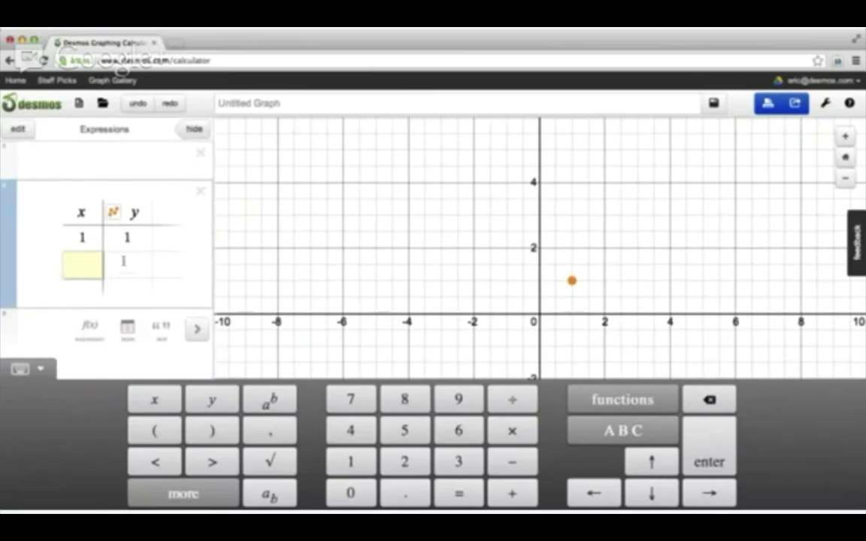